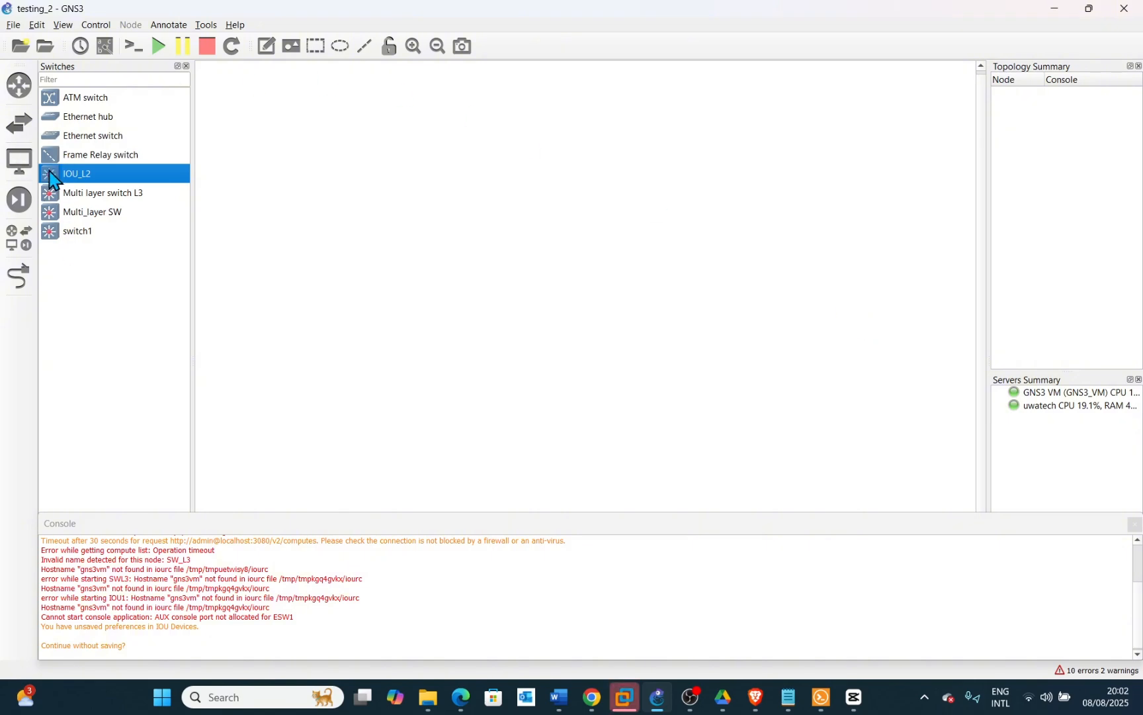
Place an IOU_L2 switch in the middle of the topology canvas
drag(47, 185, 593, 211)
click(580, 175)
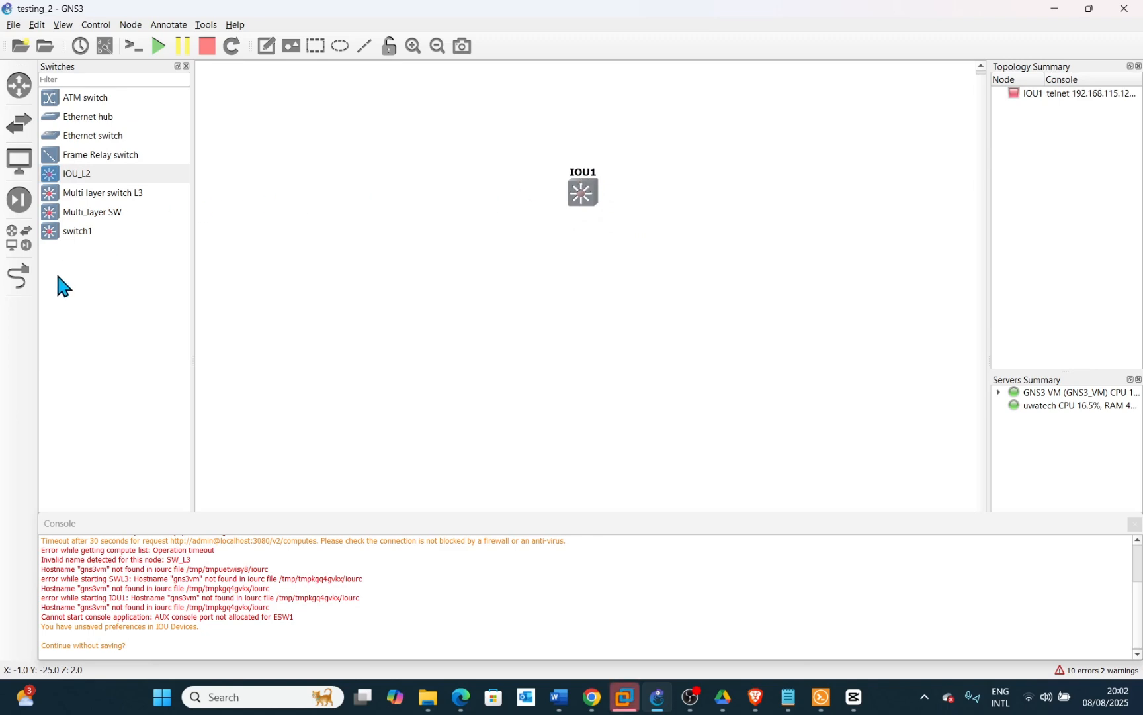
Add a VPCS PC to the canvas below the switch, running it on the GNS3 VM server
click(20, 238)
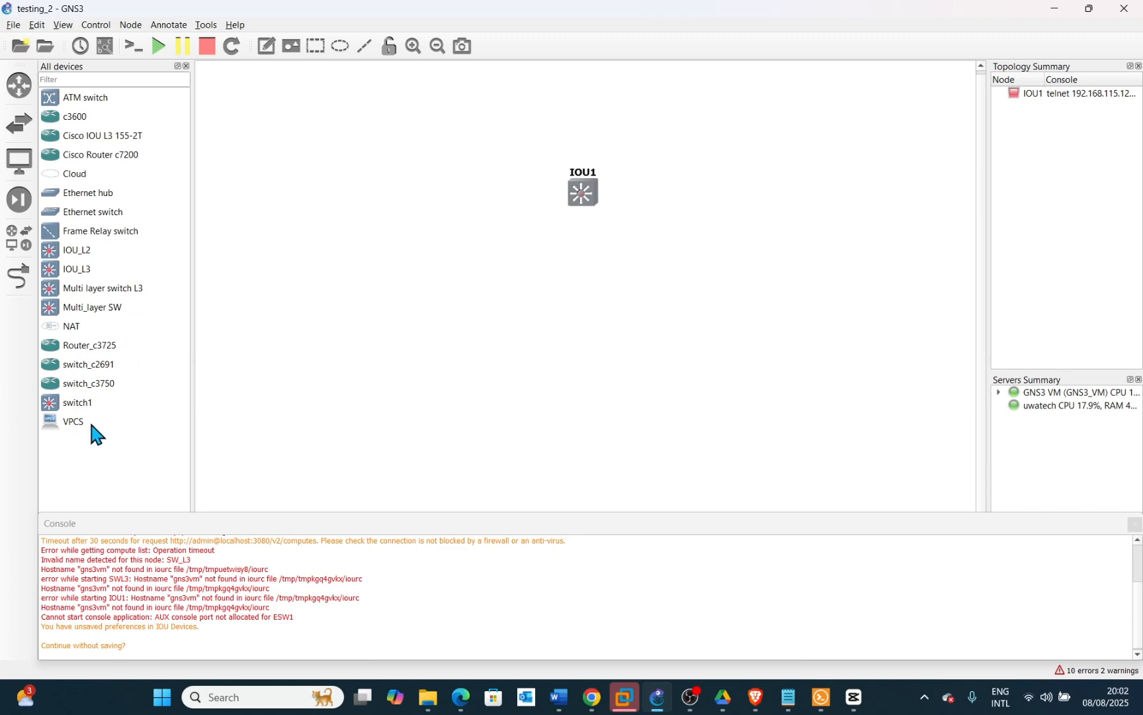
drag(74, 419, 459, 293)
click(571, 348)
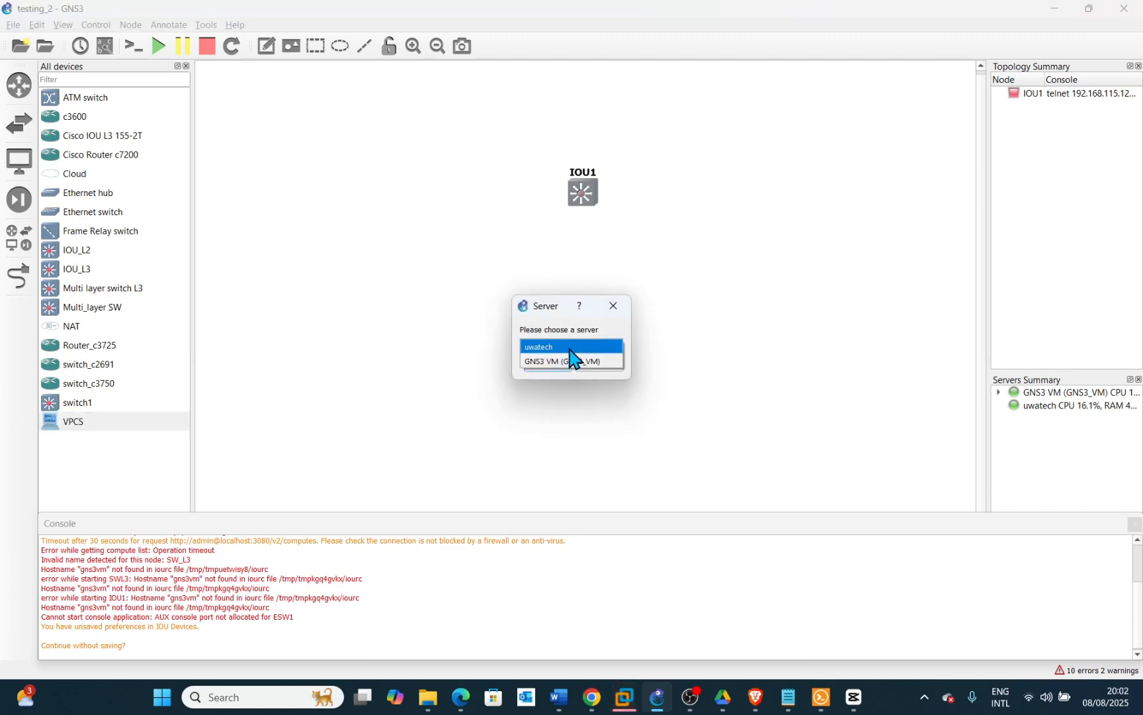
click(573, 362)
click(553, 369)
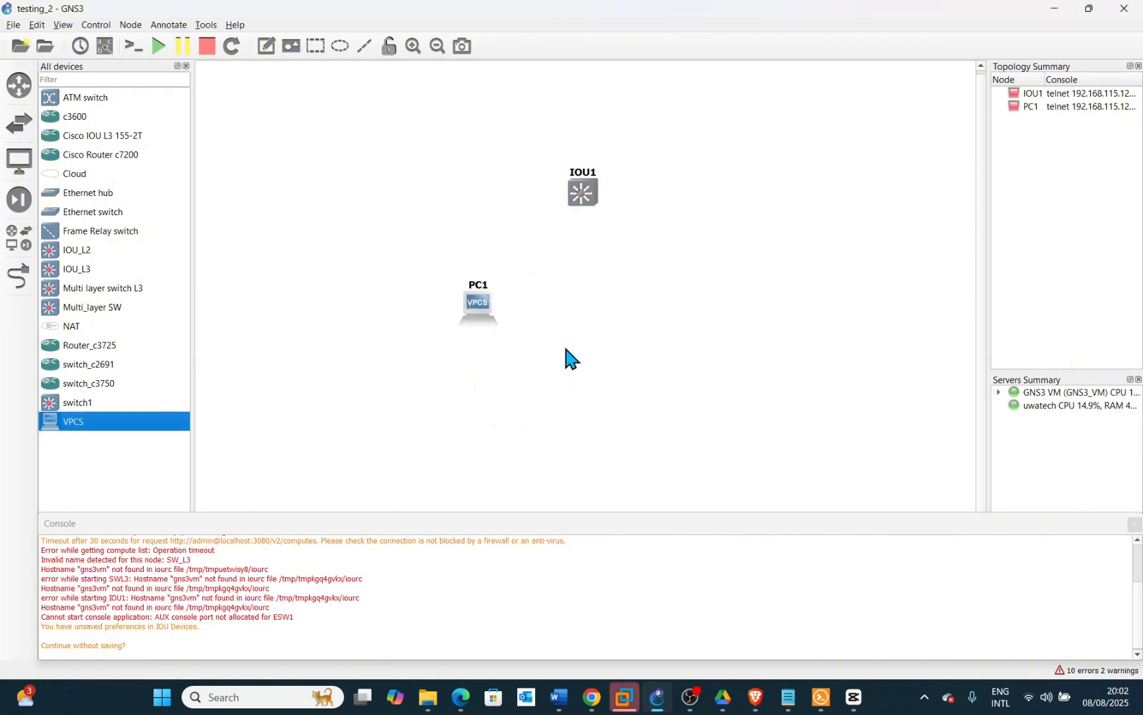
Add a second VPCS PC on the GNS3 VM server and position it beside PC1
drag(60, 423, 546, 313)
click(562, 350)
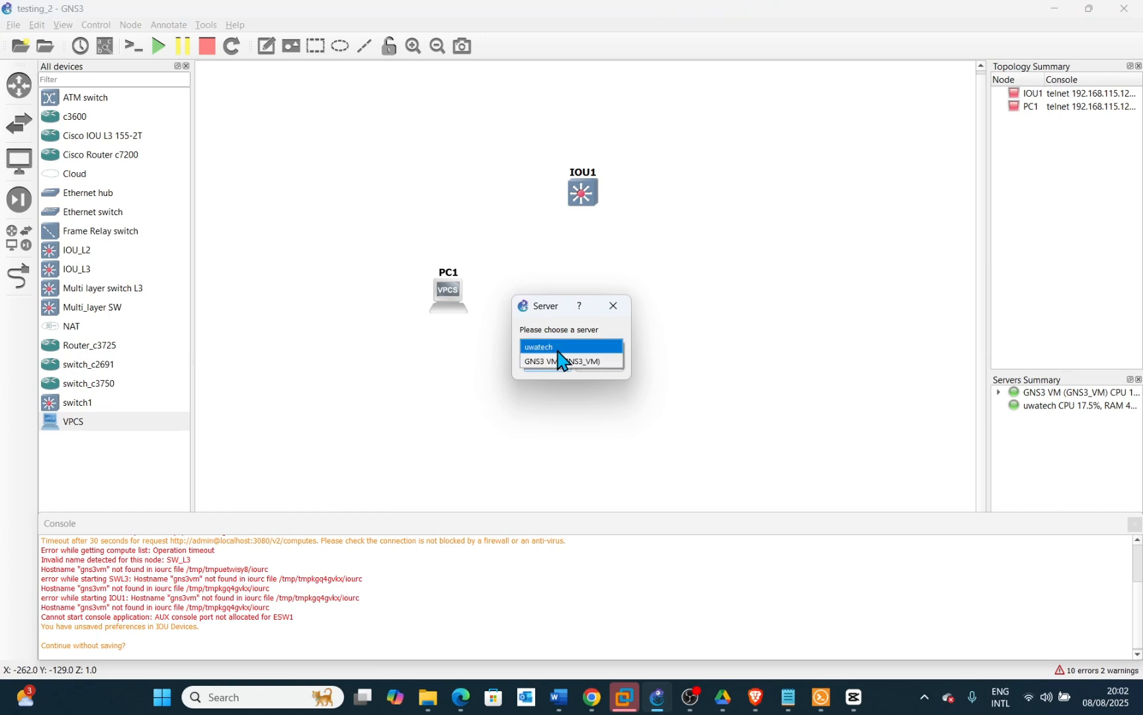
click(558, 361)
click(554, 370)
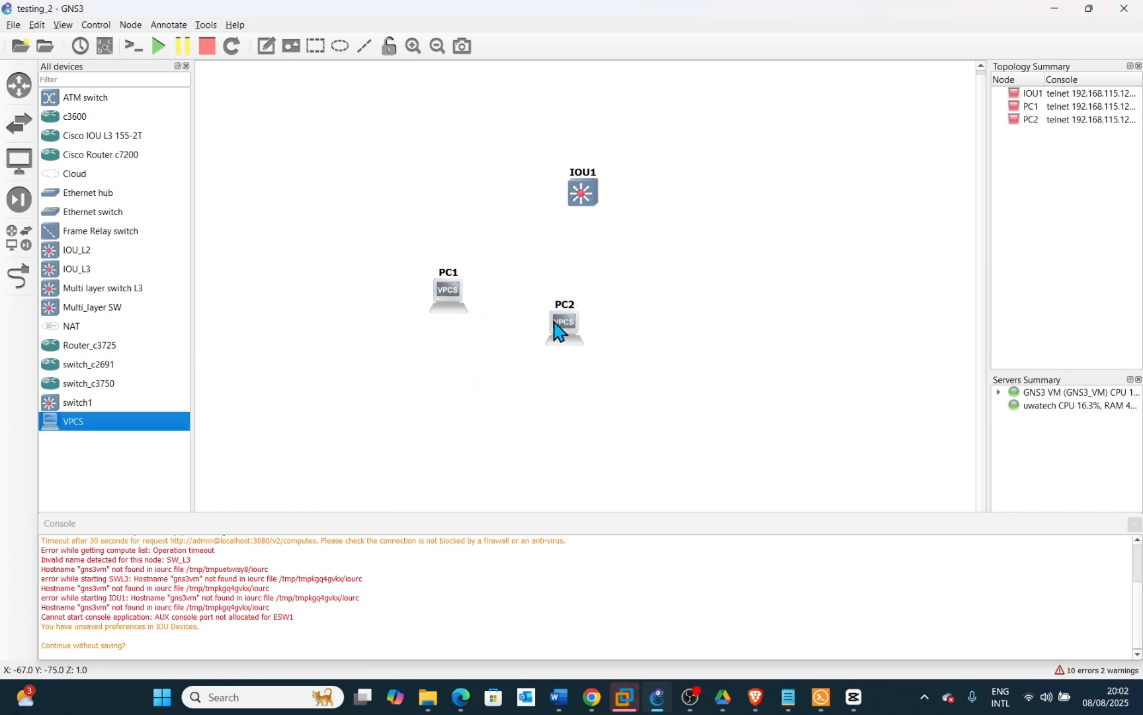
drag(556, 323, 448, 289)
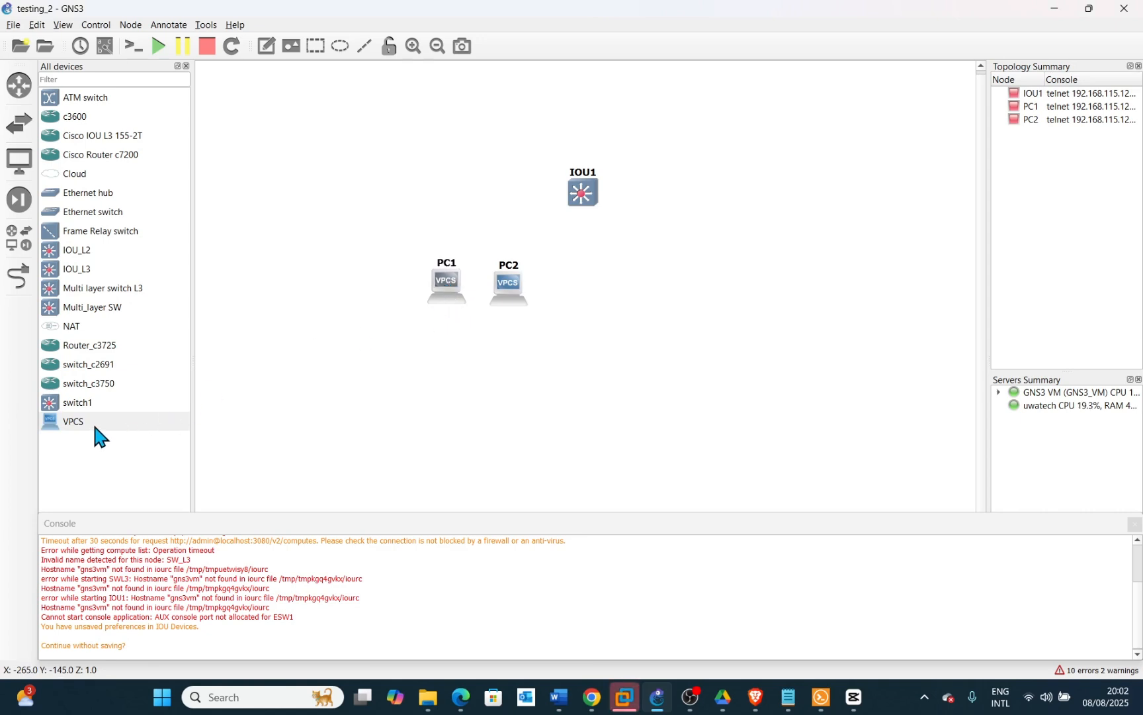
Add a third VPCS PC on the GNS3 VM server and position it to the right of the switch
drag(94, 427, 699, 302)
click(583, 347)
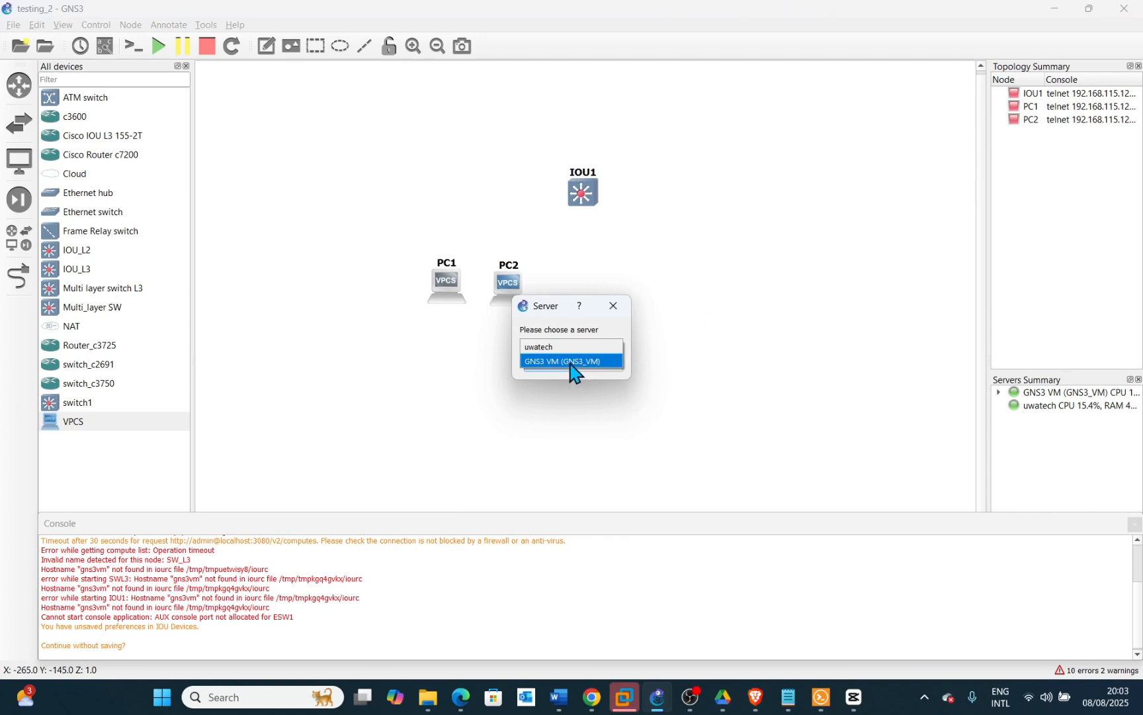
click(571, 361)
click(554, 364)
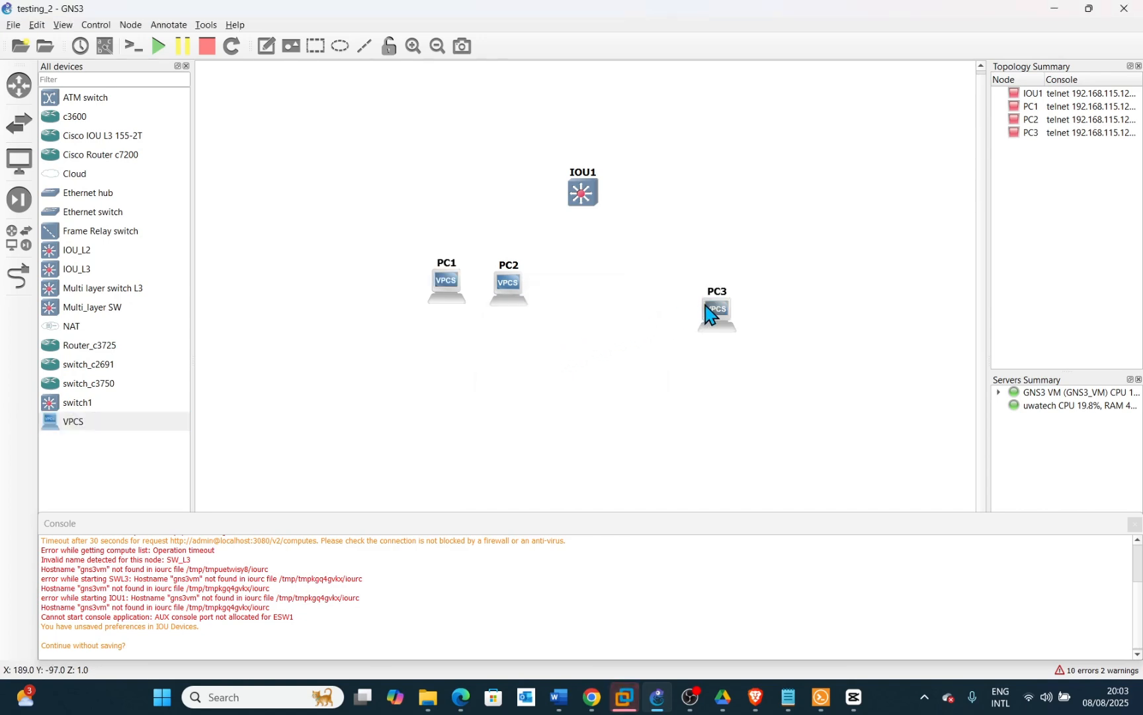
drag(710, 314, 676, 286)
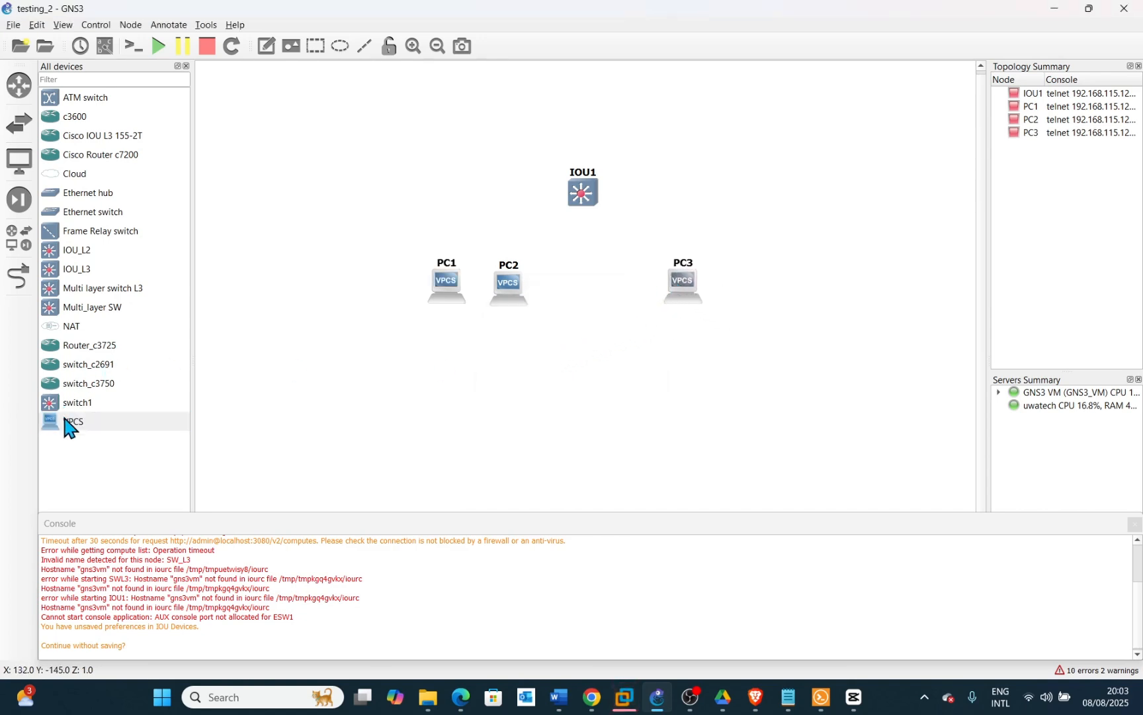
Add a fourth VPCS PC on the GNS3 VM server and position it next to PC3
drag(70, 427, 779, 299)
click(577, 345)
click(570, 361)
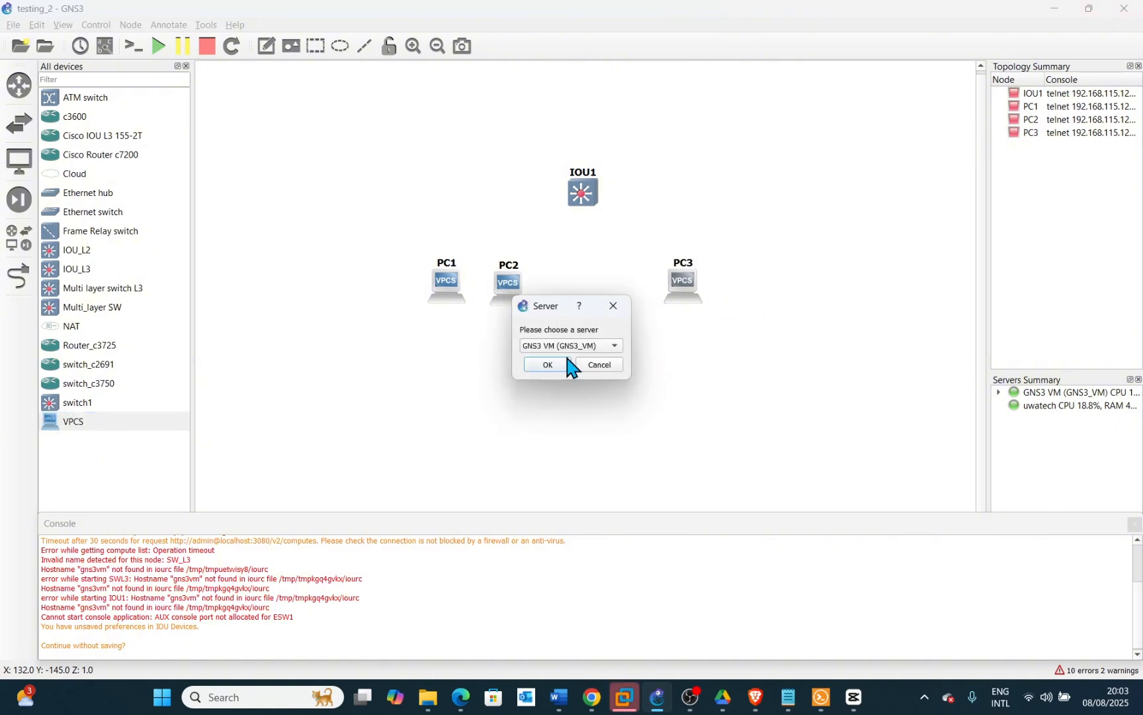
click(554, 364)
drag(793, 306, 745, 282)
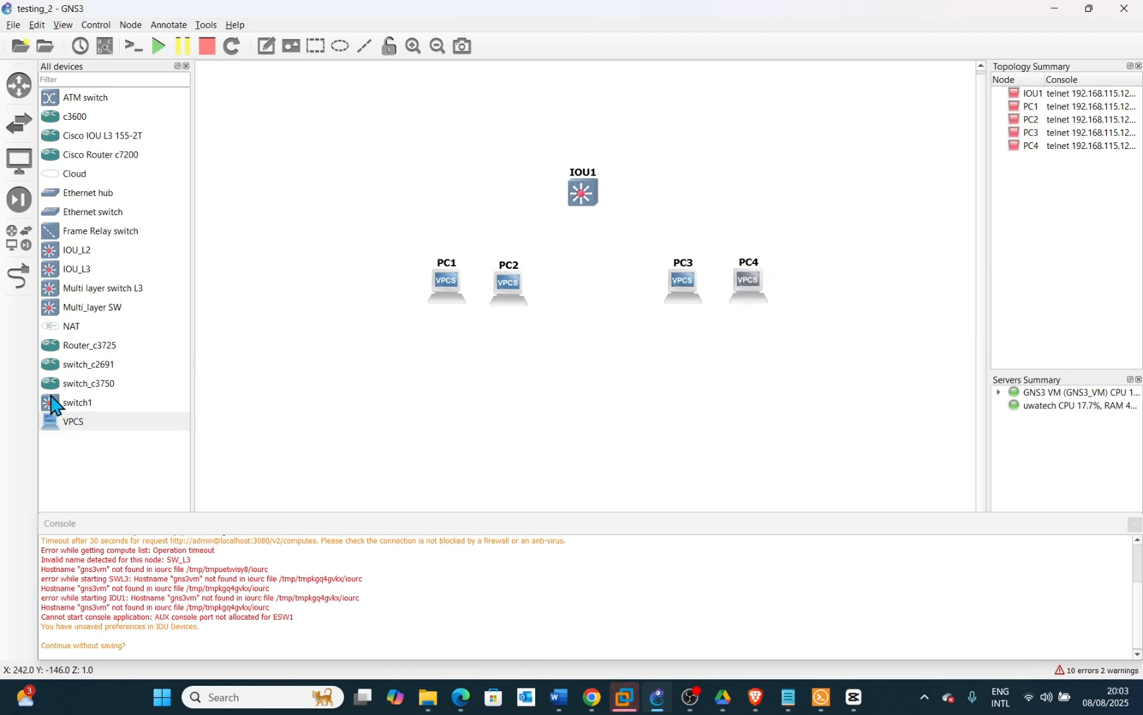
Link IOU1's Ethernet0/0 to PC1's Ethernet0
click(18, 278)
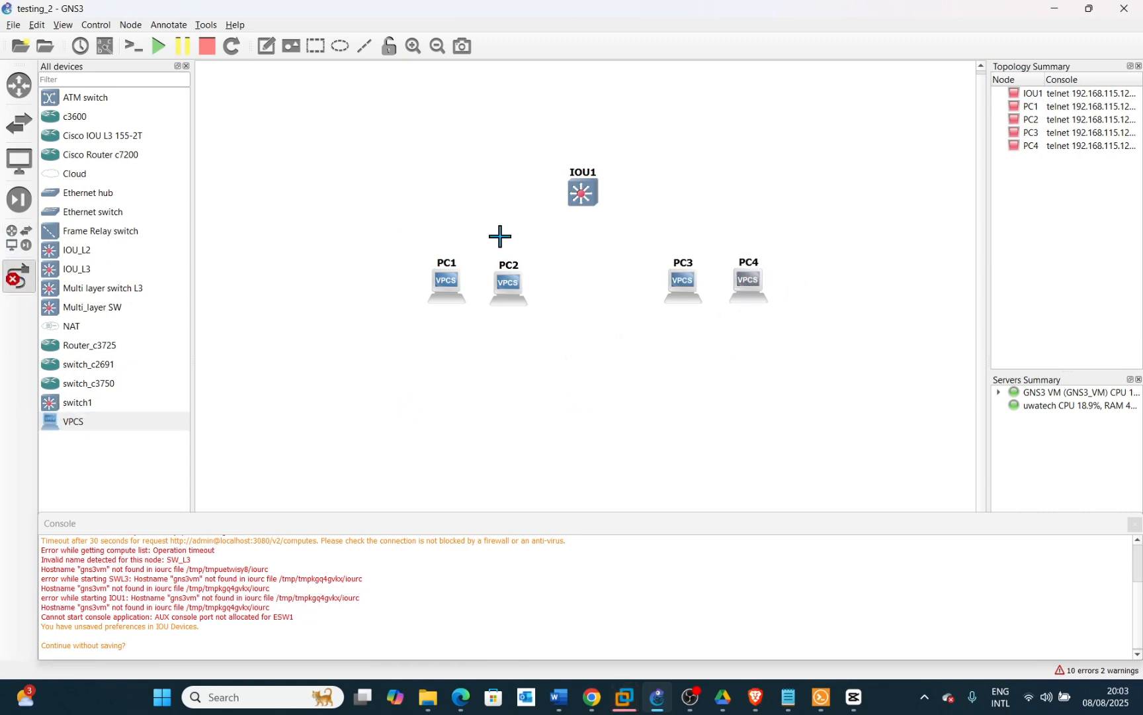
click(575, 193)
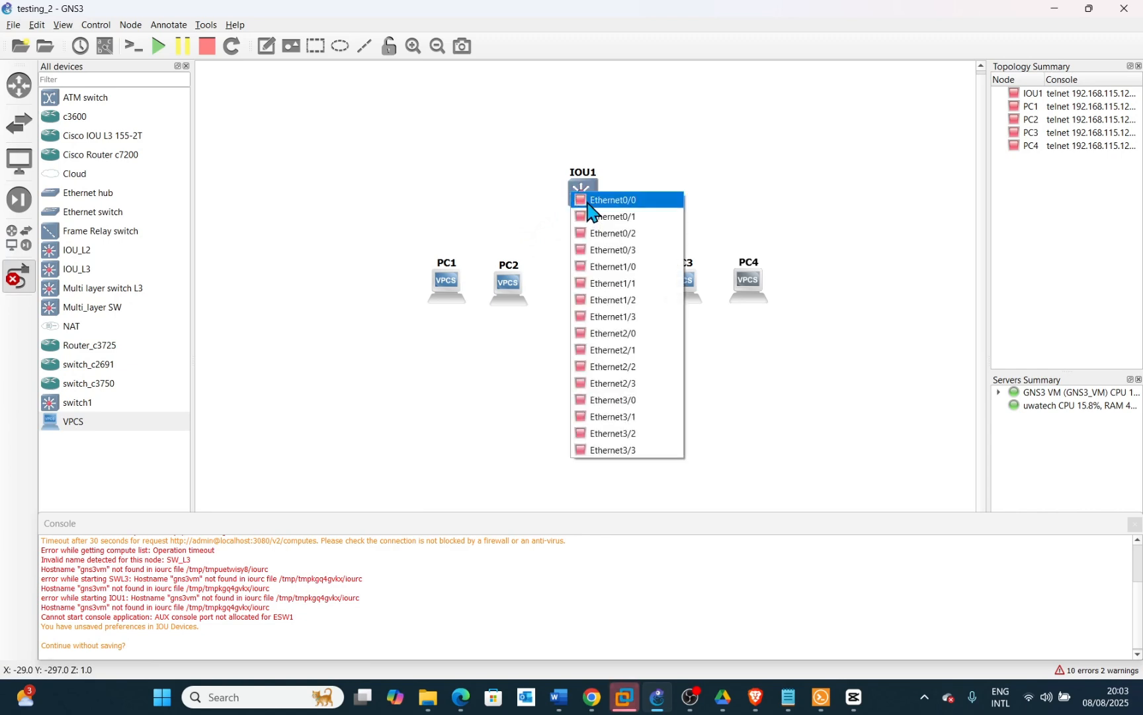
click(588, 200)
click(450, 283)
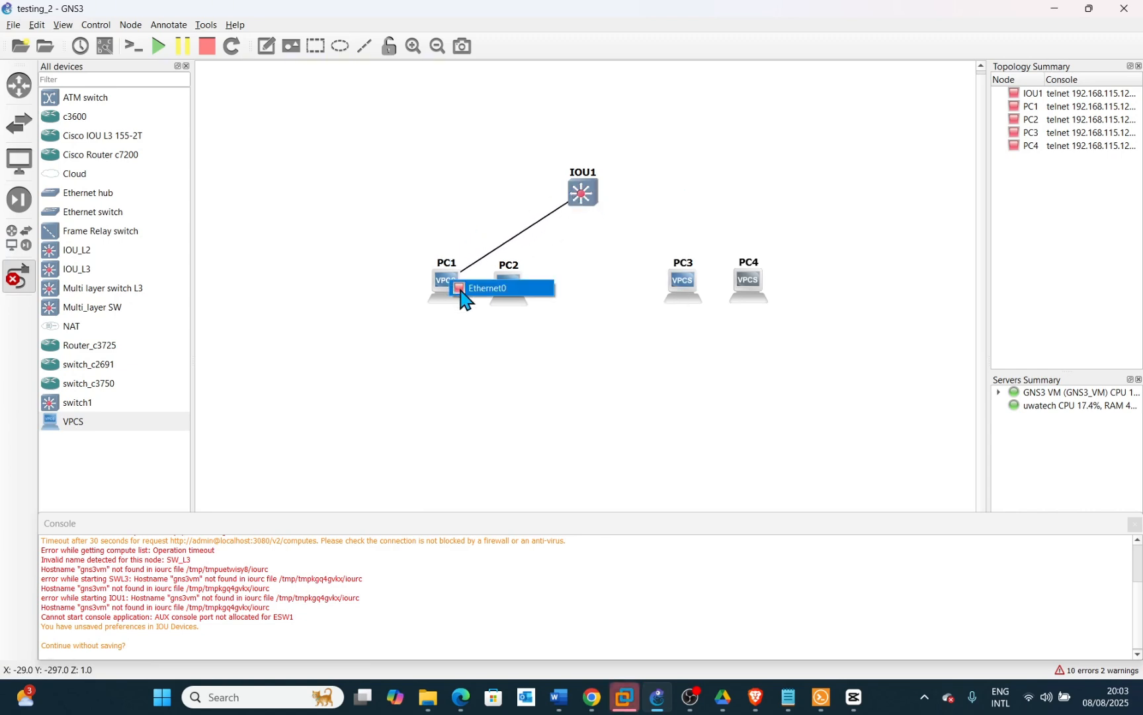
click(468, 289)
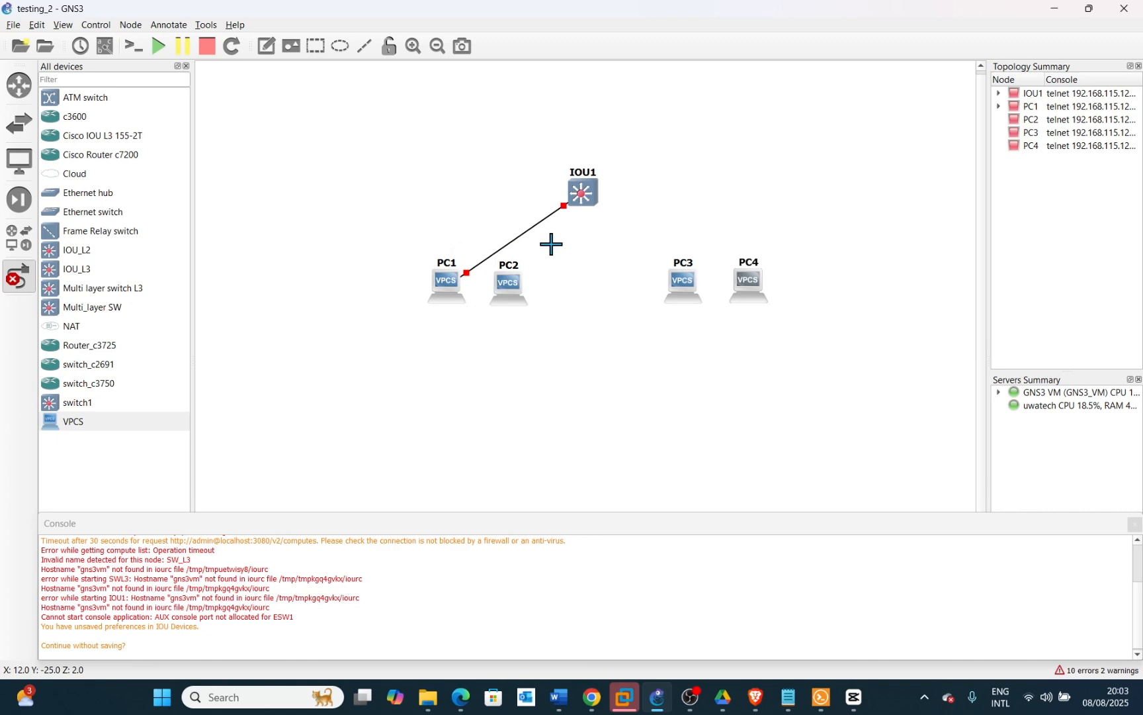
Link IOU1's Ethernet0/1 to PC2's Ethernet0
click(583, 197)
click(603, 223)
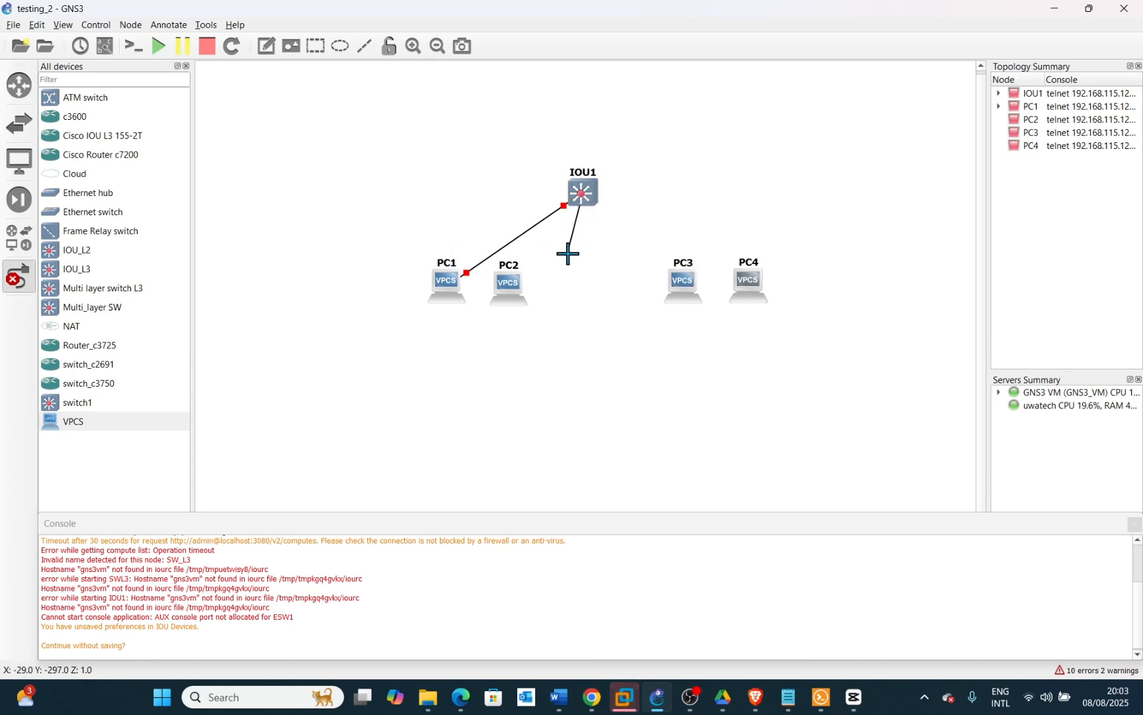
click(514, 294)
click(547, 295)
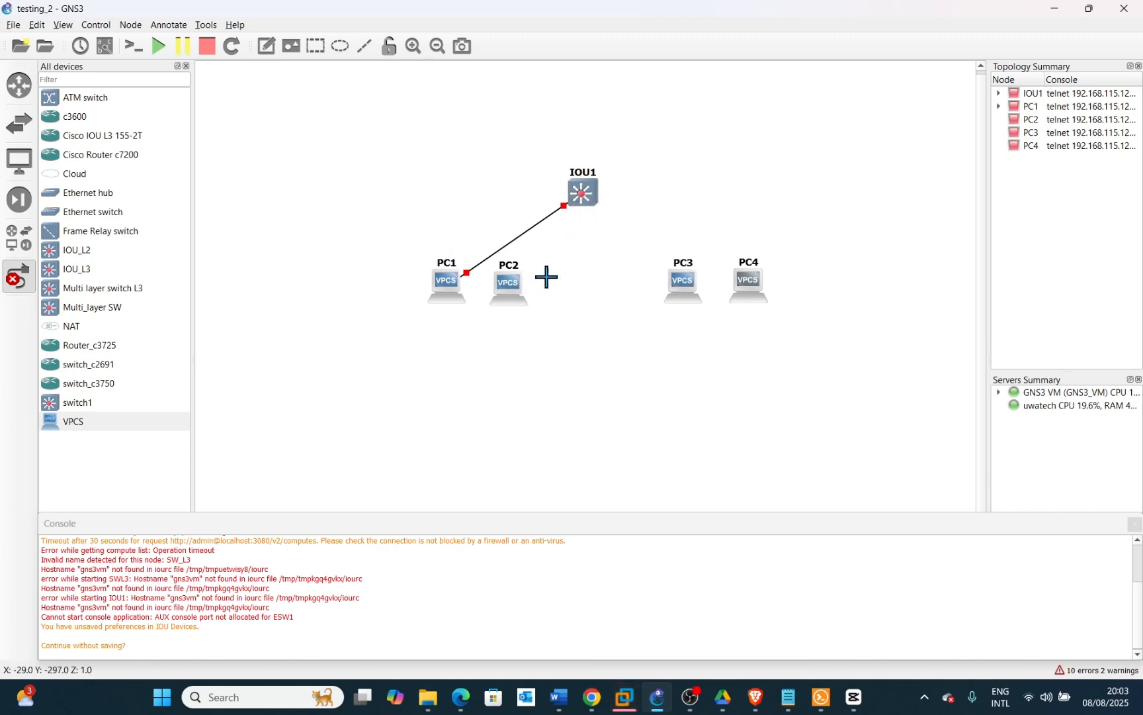
Link IOU1's Ethernet0/2 to PC3's Ethernet0
click(581, 195)
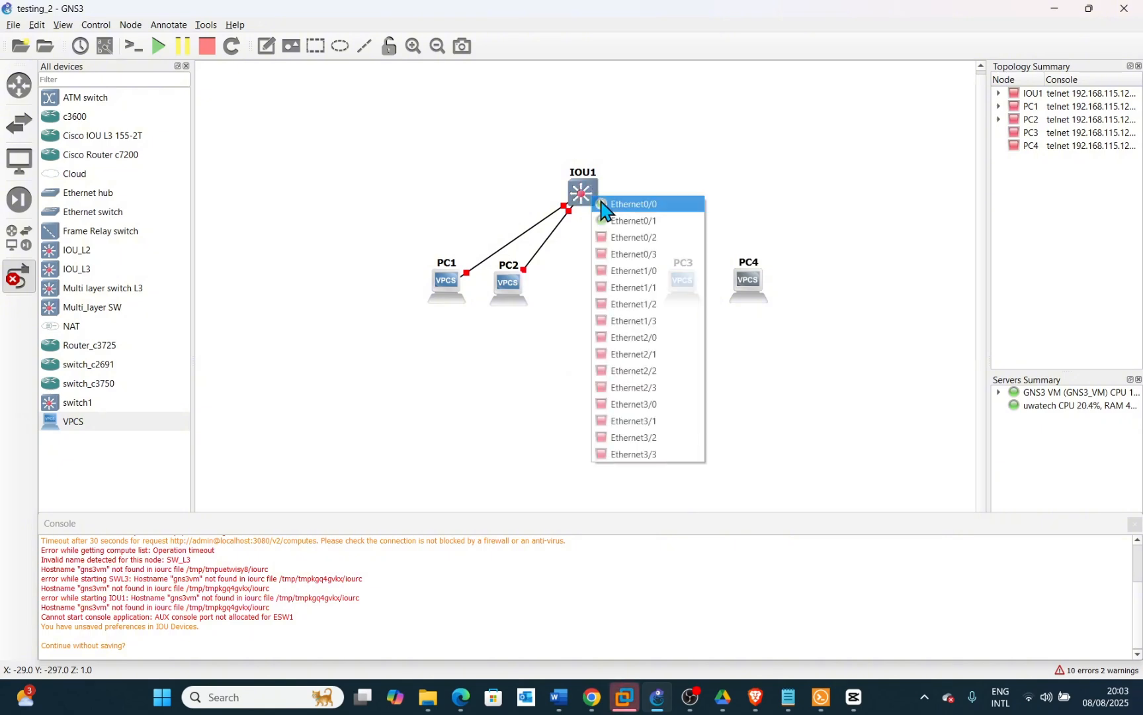
click(639, 242)
click(689, 279)
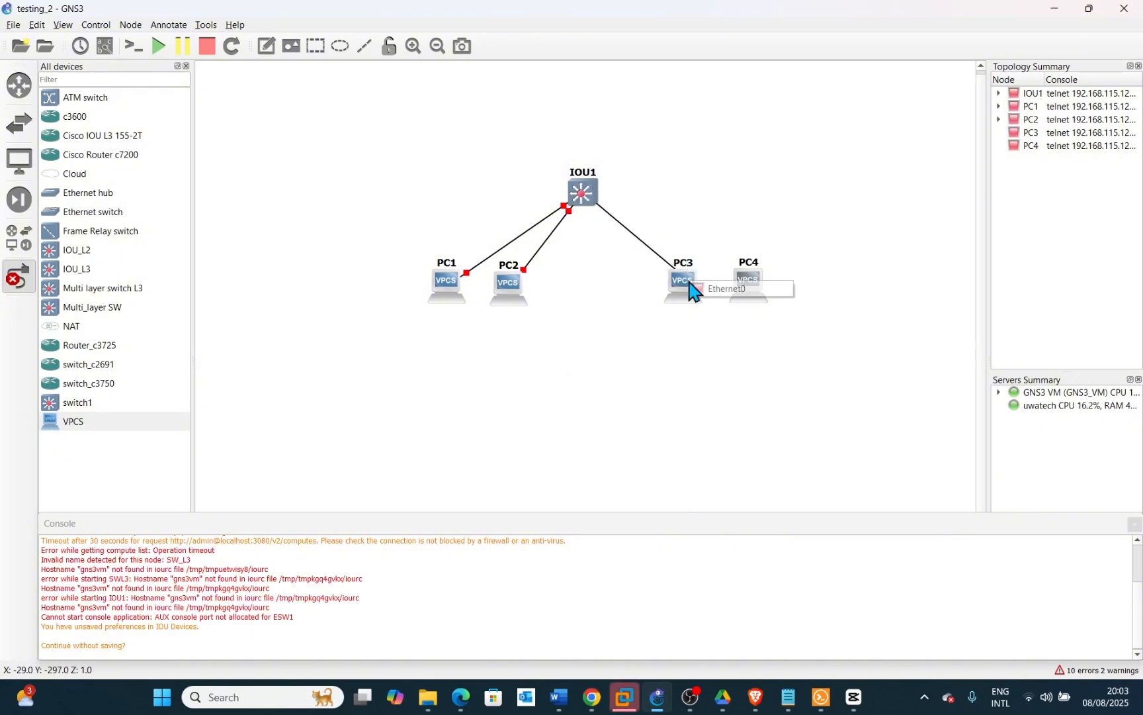
click(705, 292)
Link IOU1's Ethernet0/3 to PC4's Ethernet0 and leave the link tool
click(591, 189)
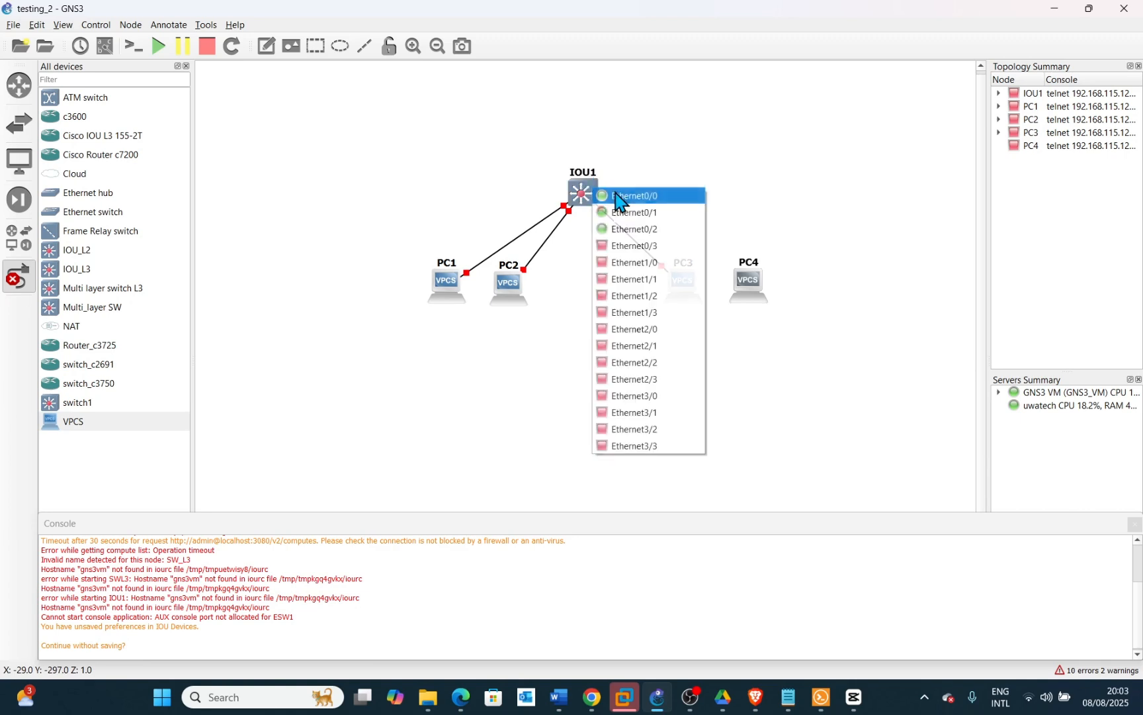
click(635, 254)
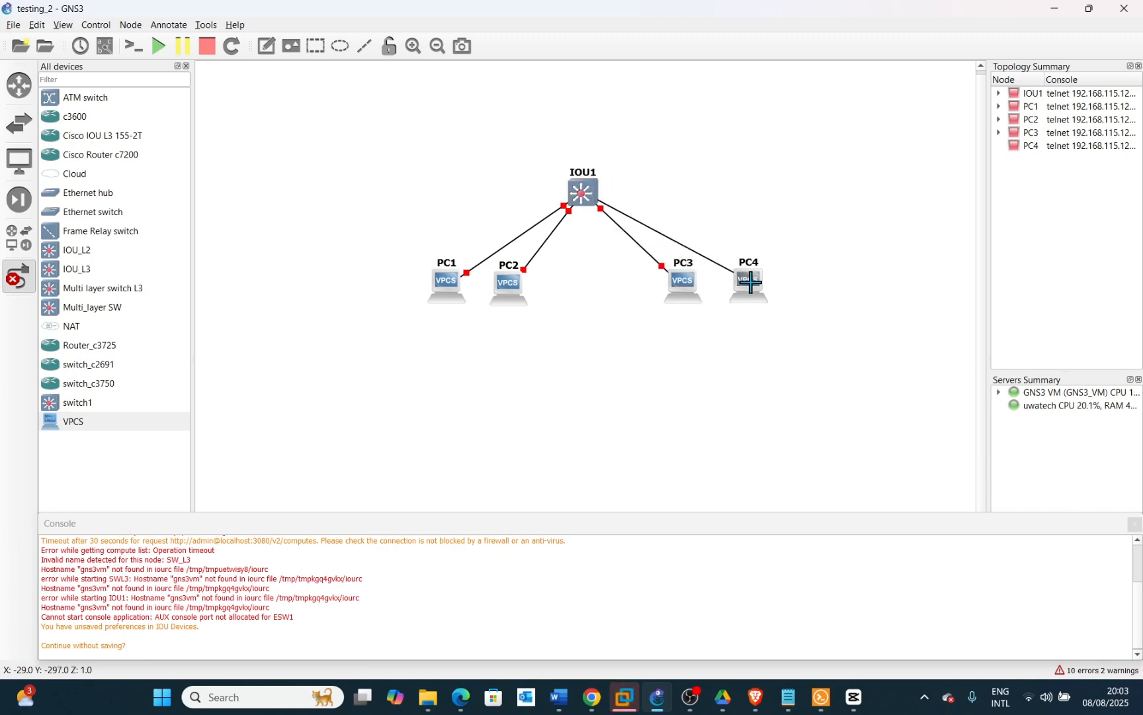
click(753, 283)
click(769, 298)
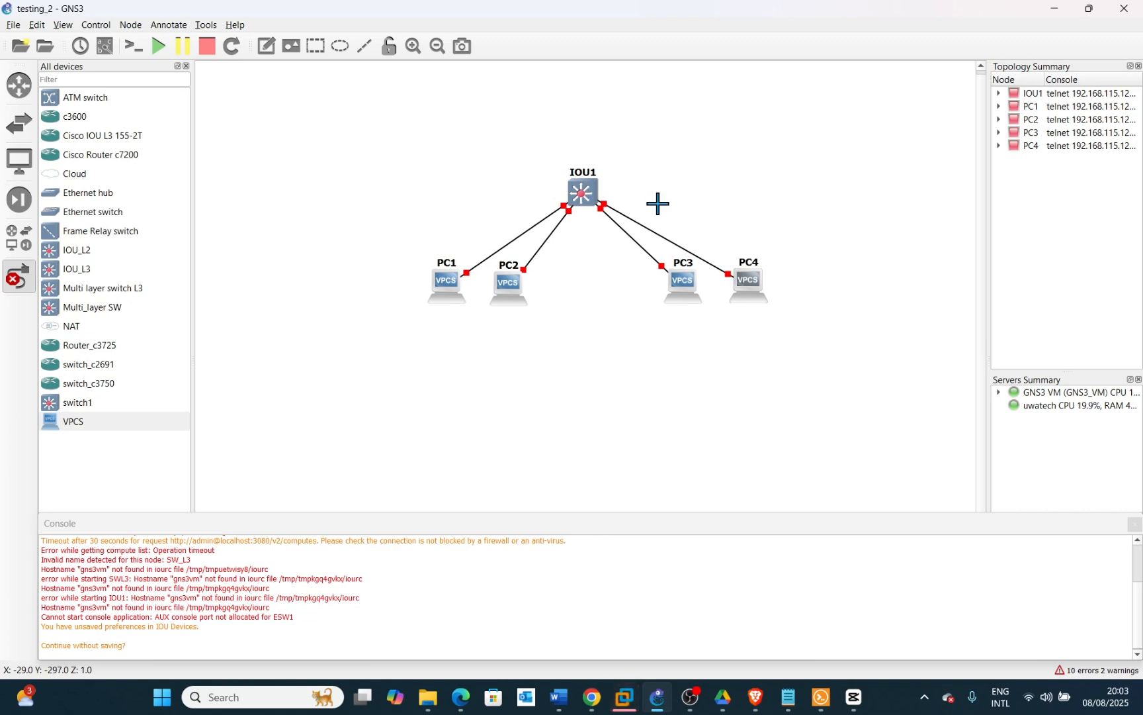
click(25, 281)
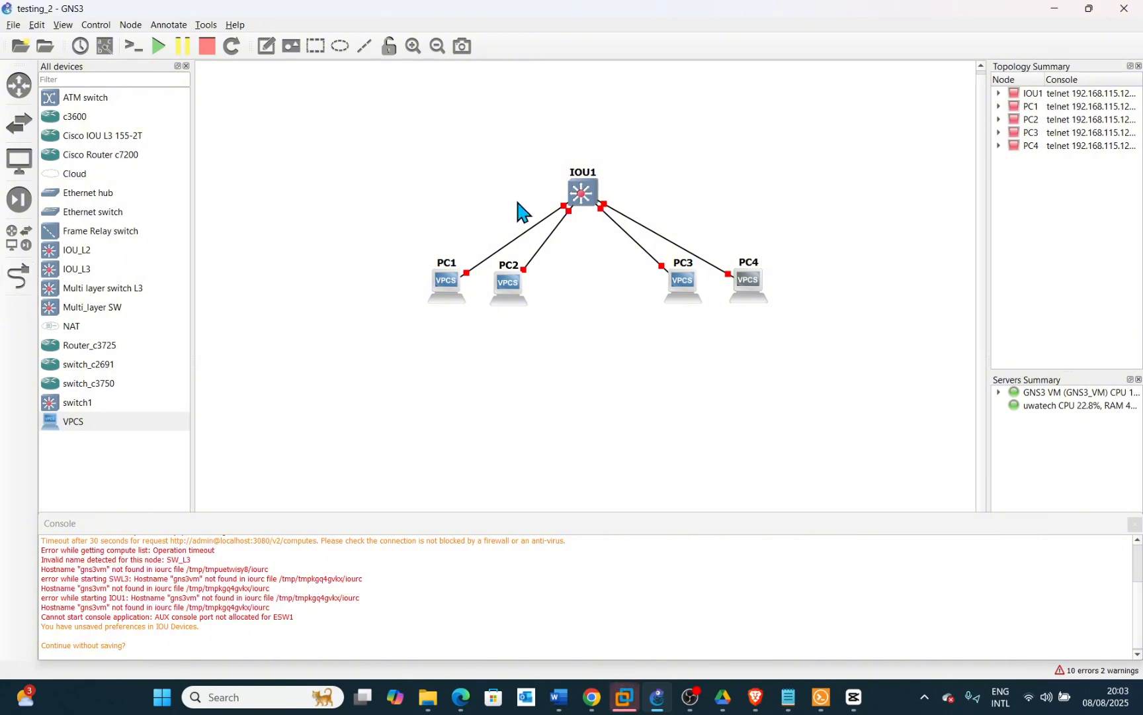
Start the IOU1 switch, then start all devices in the topology
right_click(585, 195)
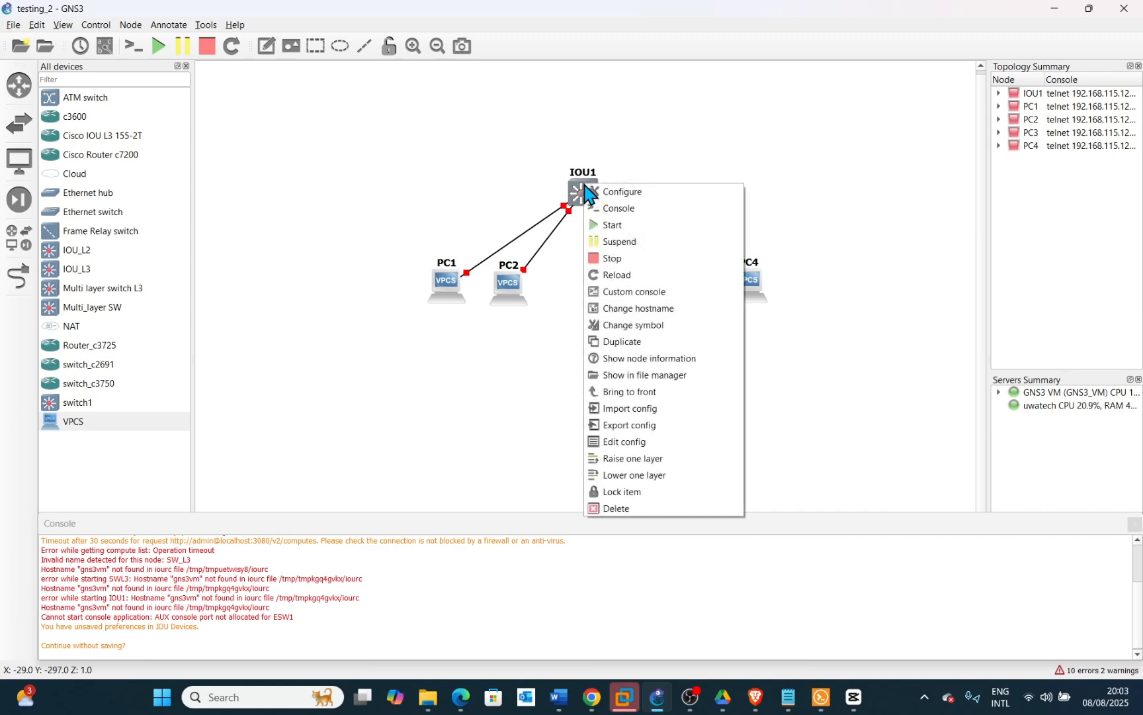
click(599, 225)
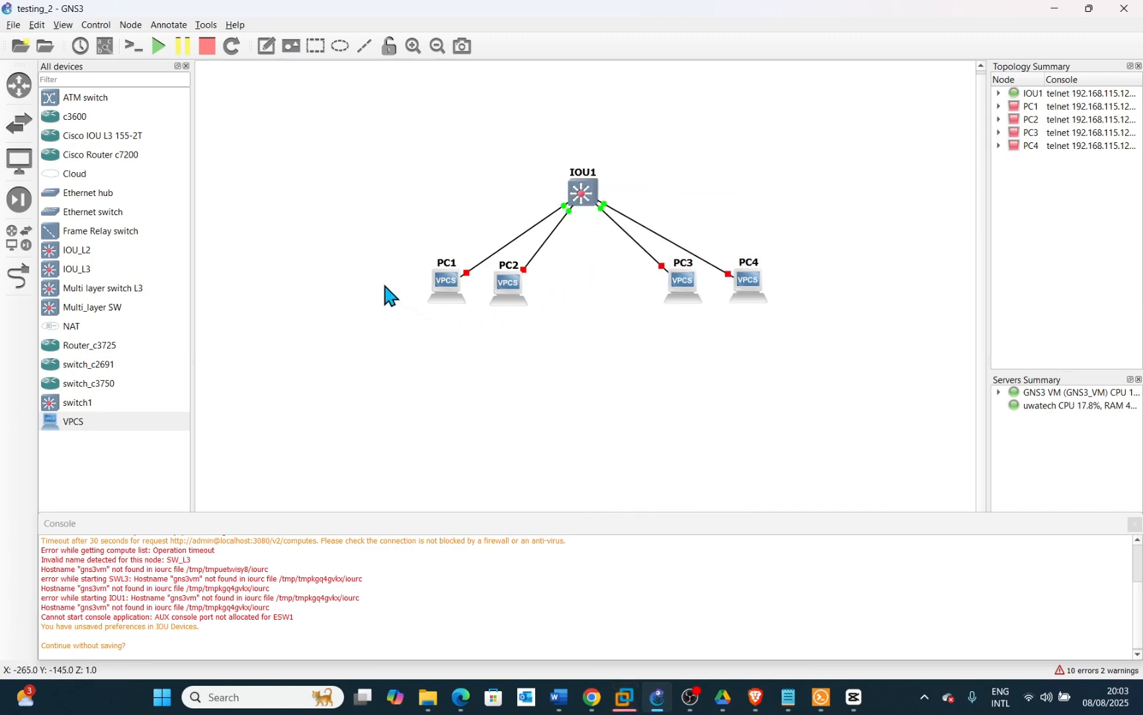
click(158, 45)
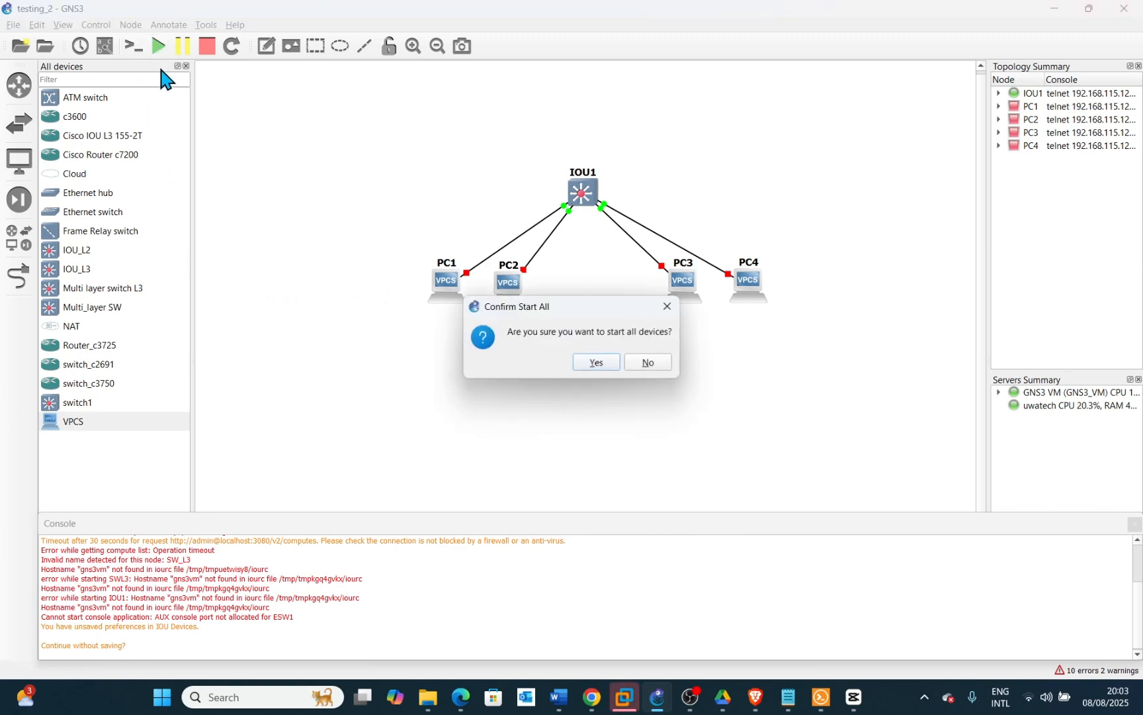
click(597, 362)
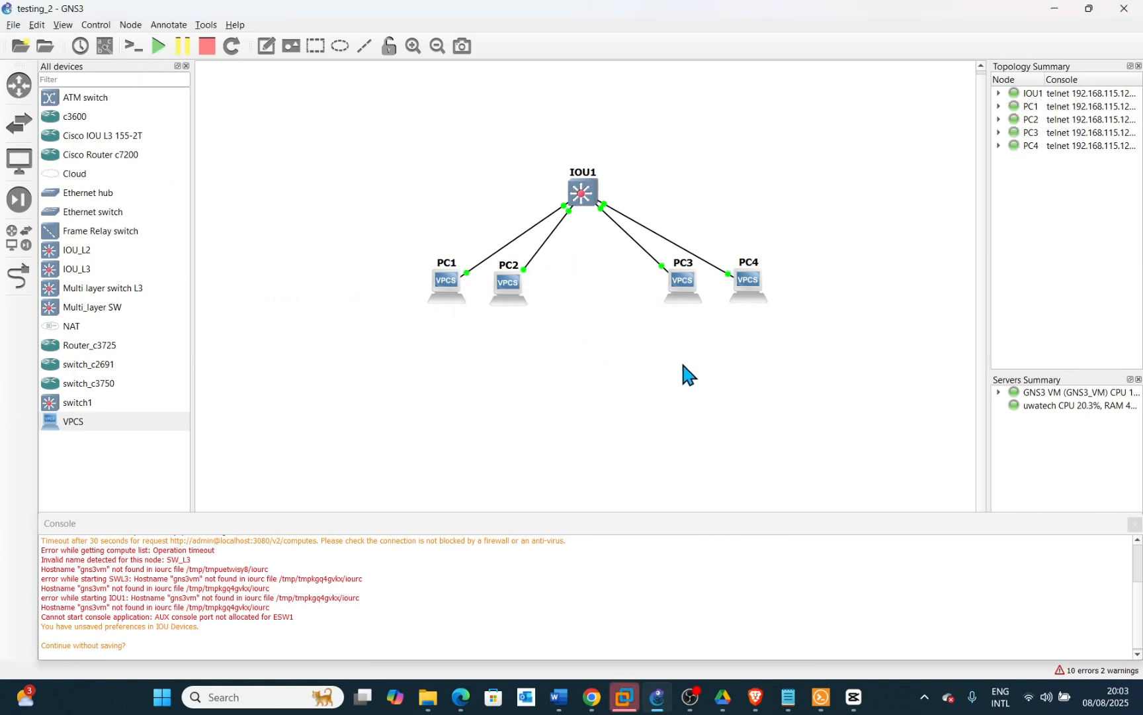
Open IOU1's console and close the console window again
right_click(585, 188)
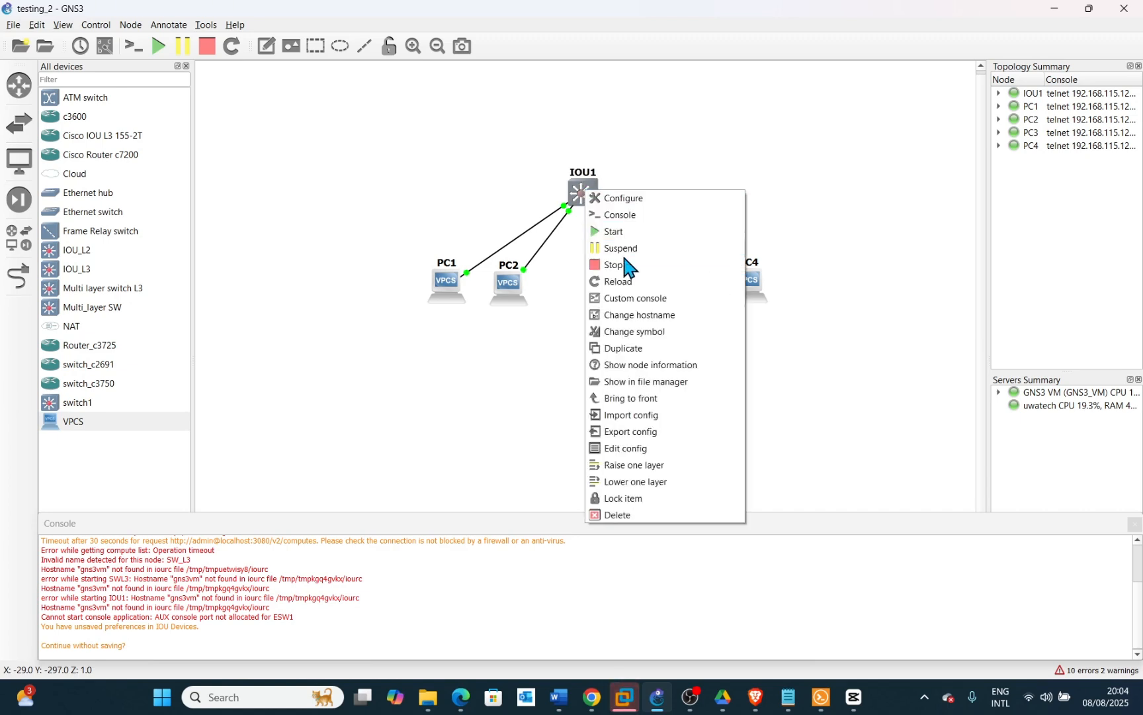
click(617, 215)
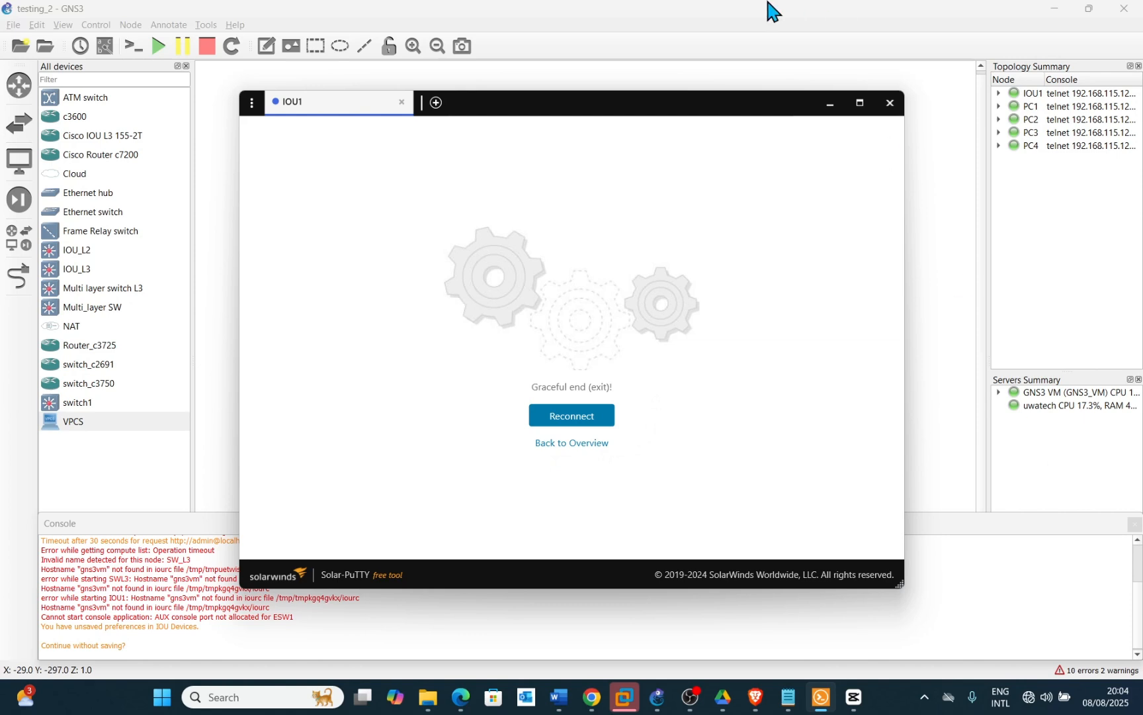
click(890, 102)
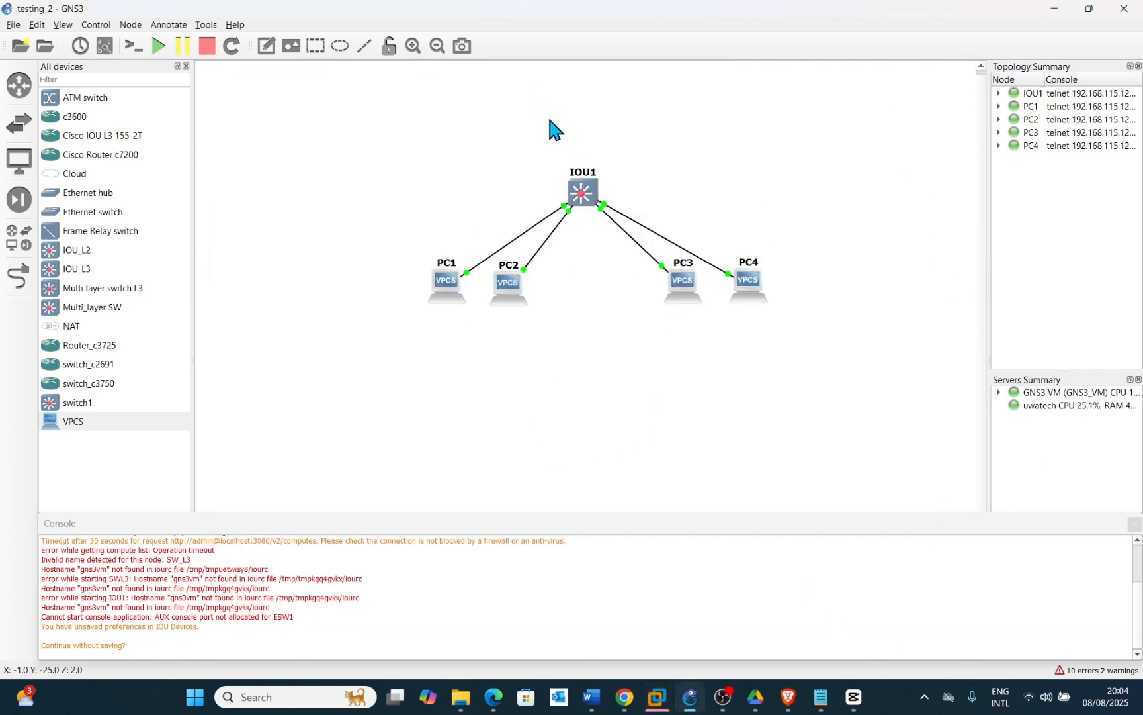
Open IOU1's console in PuTTY and enter several blank lines to reach the switch prompt
right_click(581, 185)
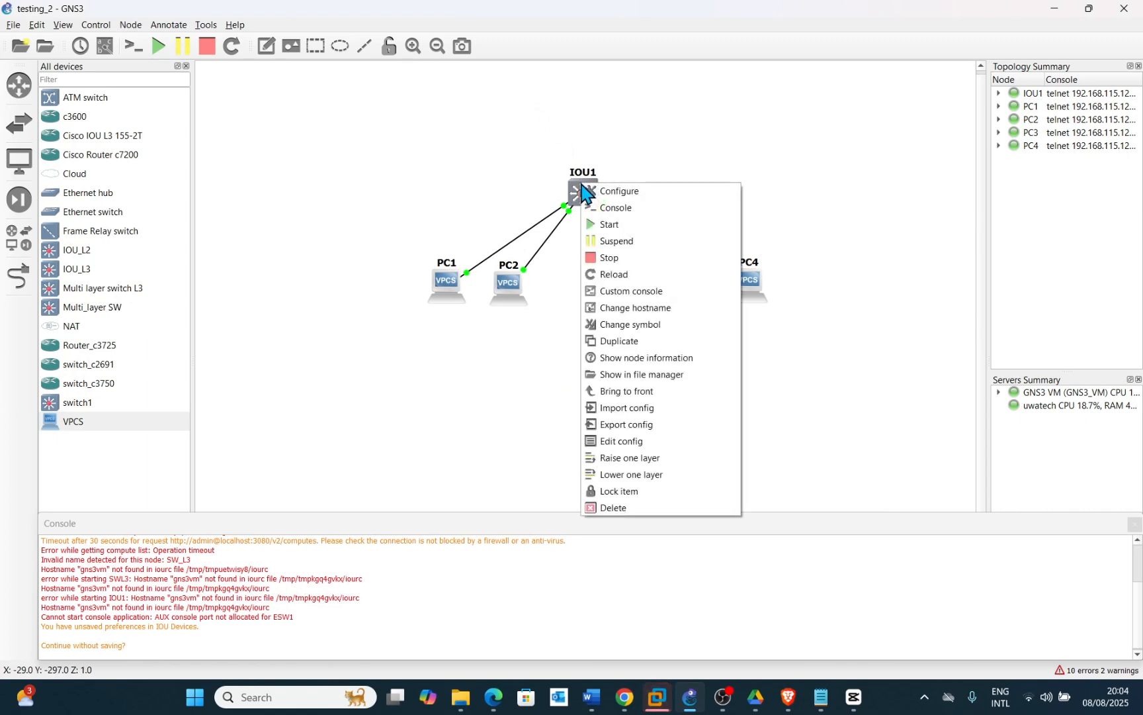
click(618, 209)
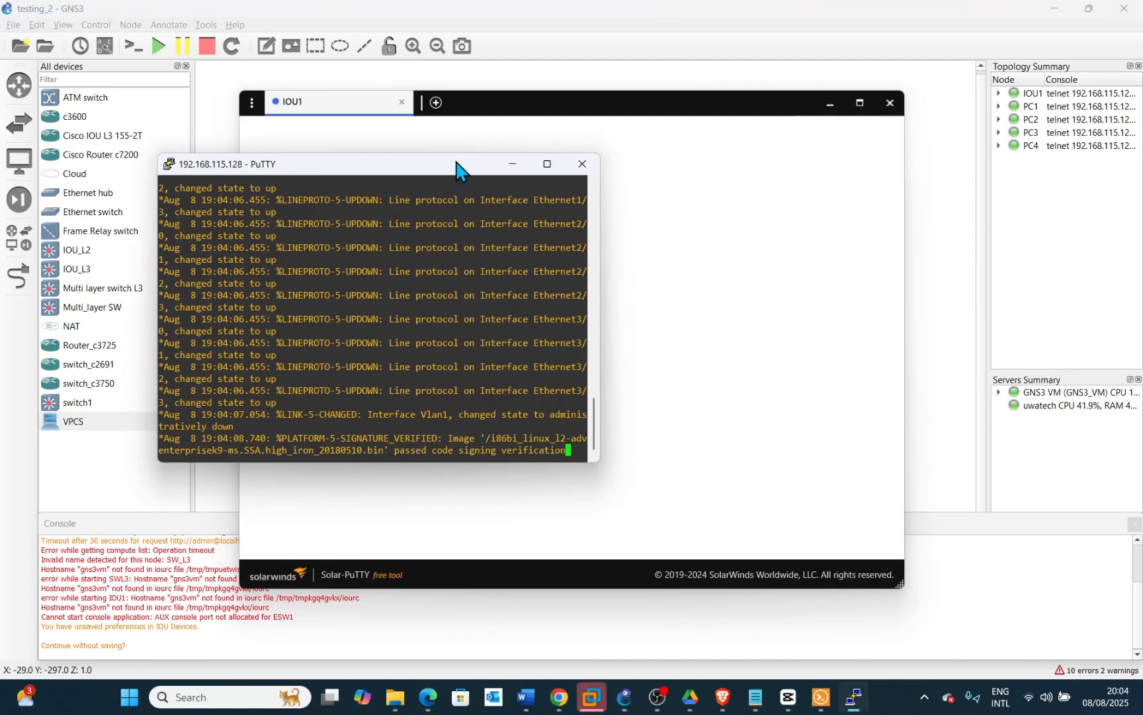
drag(456, 171, 473, 124)
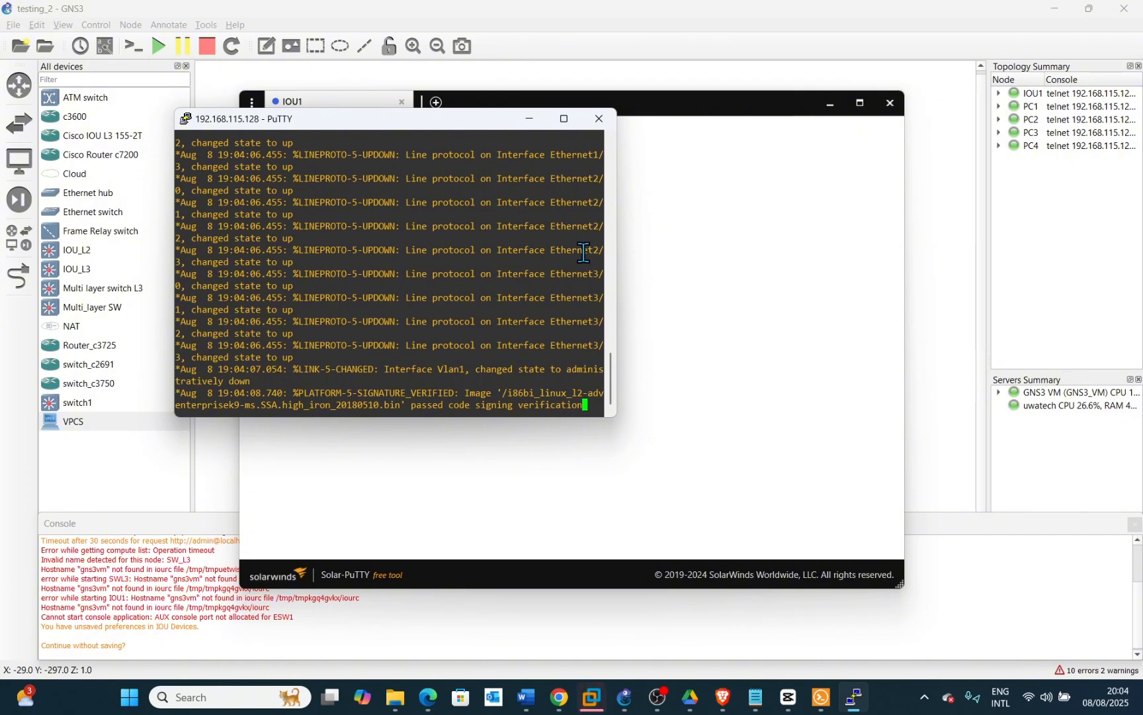
key(Return)
key(Return)
key(Return)
key(Return)
key(Return)
key(Return)
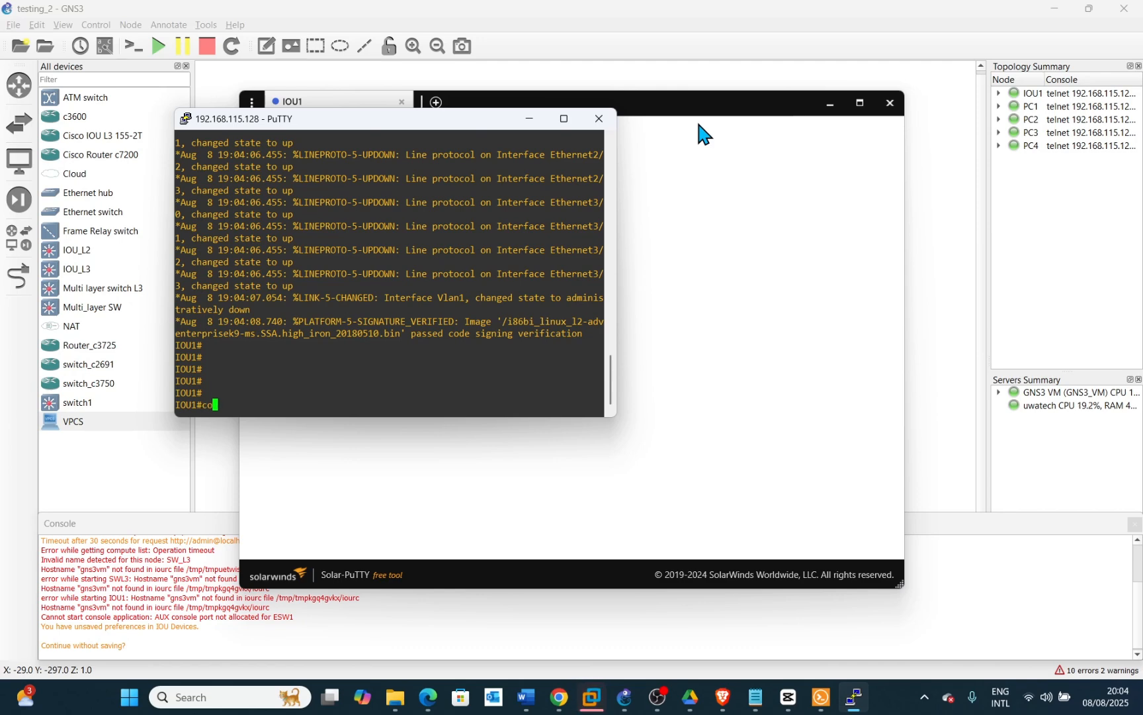
Enter global configuration mode on IOU1 and create VLAN 10
text(t)
key(Return)
key(Return)
key(Return)
key(Return)
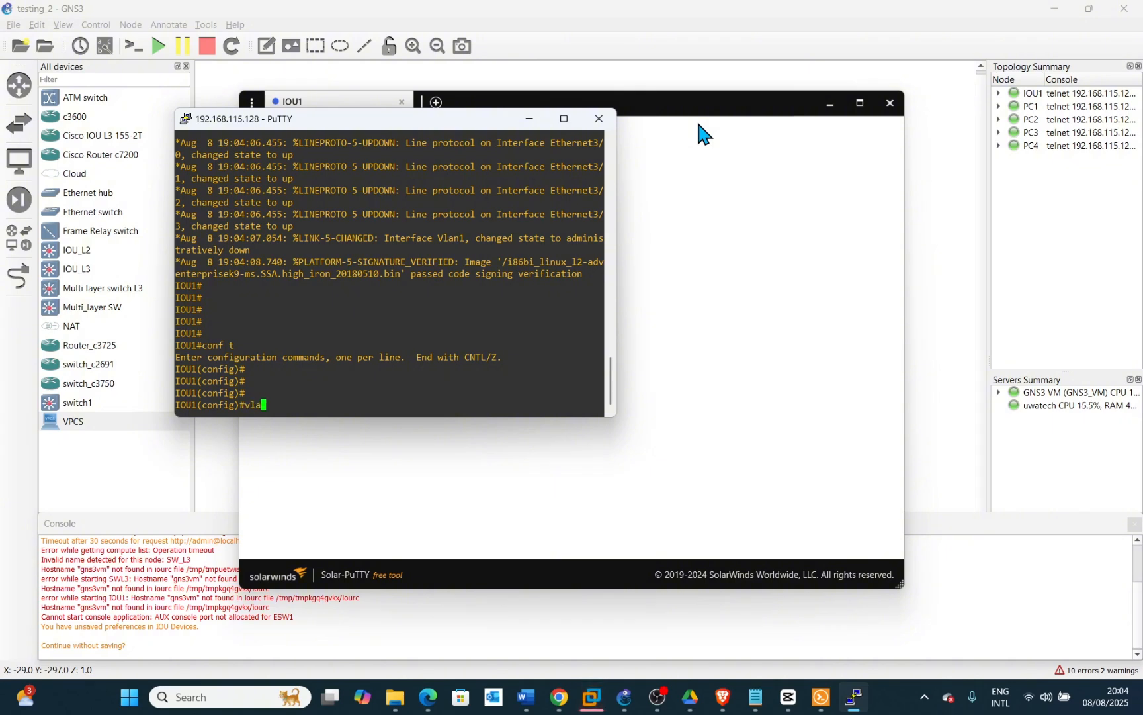
text(10)
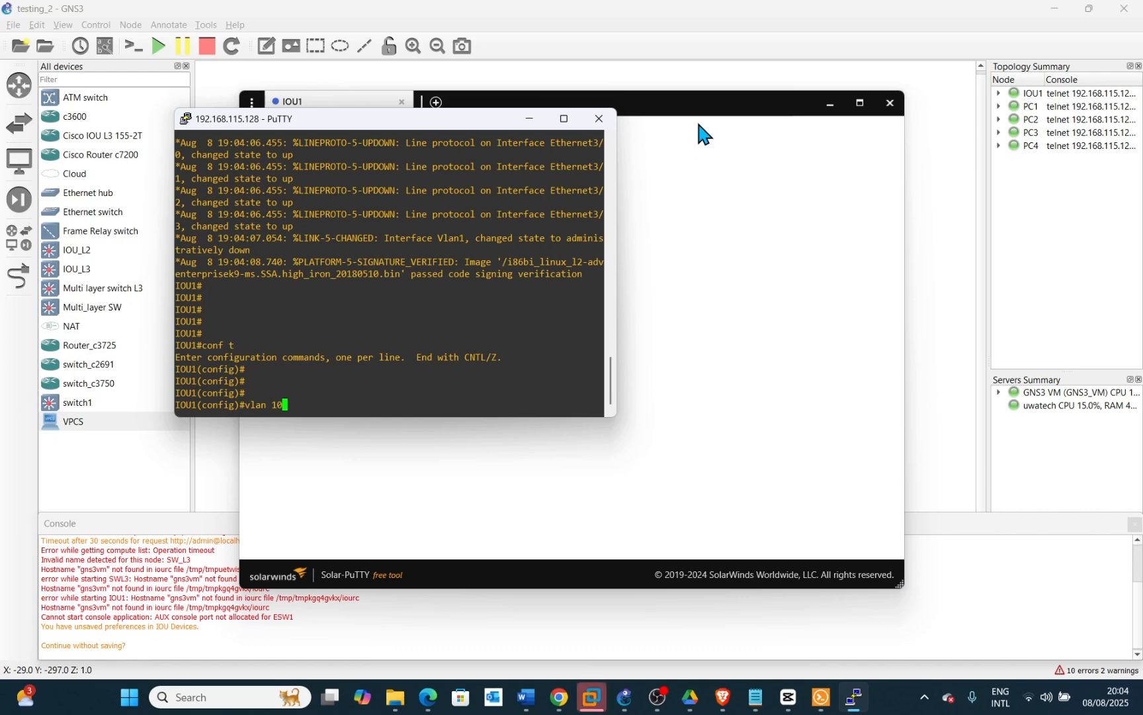
key(Return)
key(Return)
key(Return)
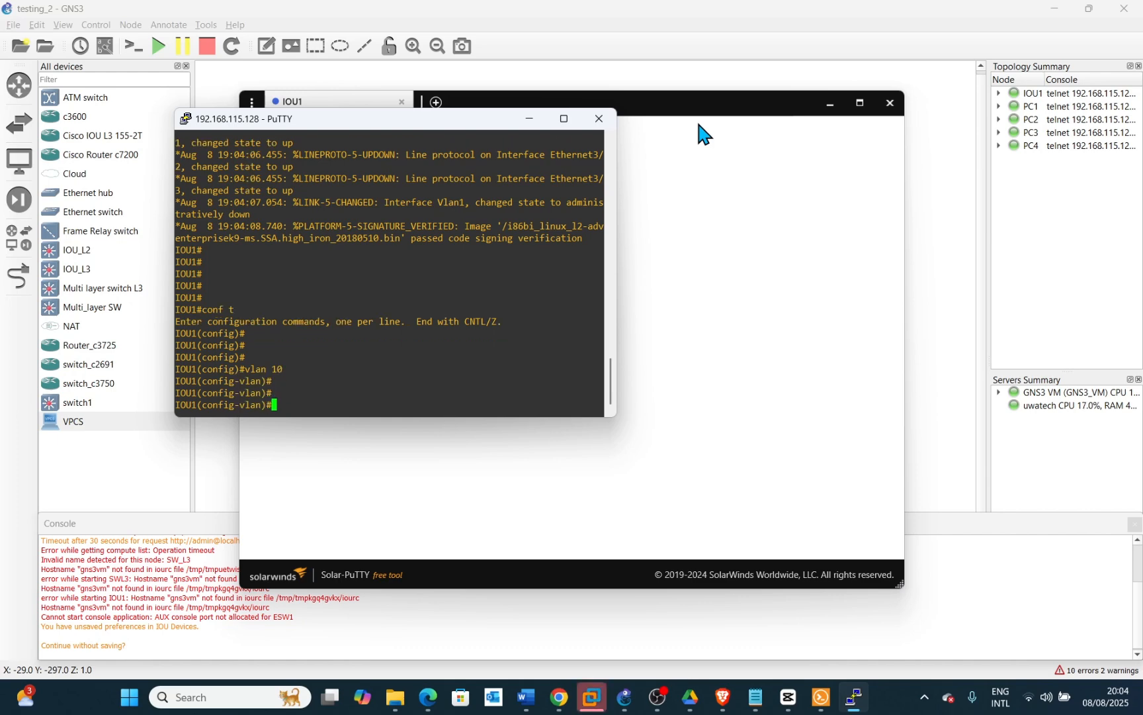
Name VLAN 10 as IT
text(name IT)
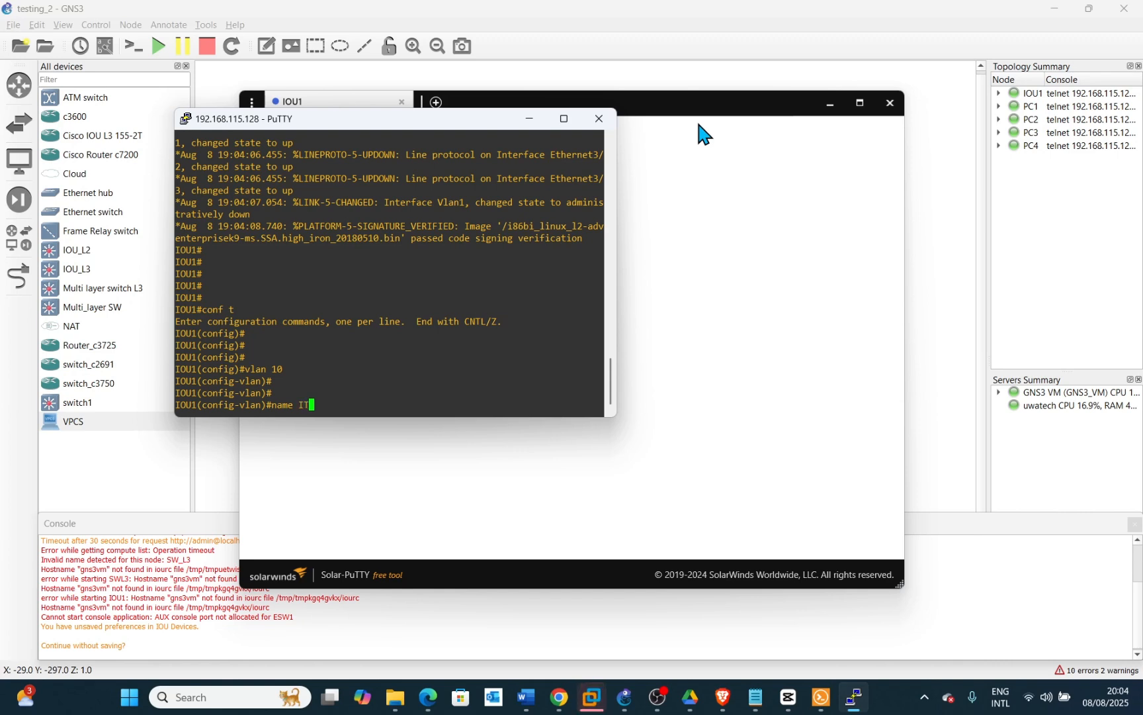
key(Return)
key(Return)
key(Return)
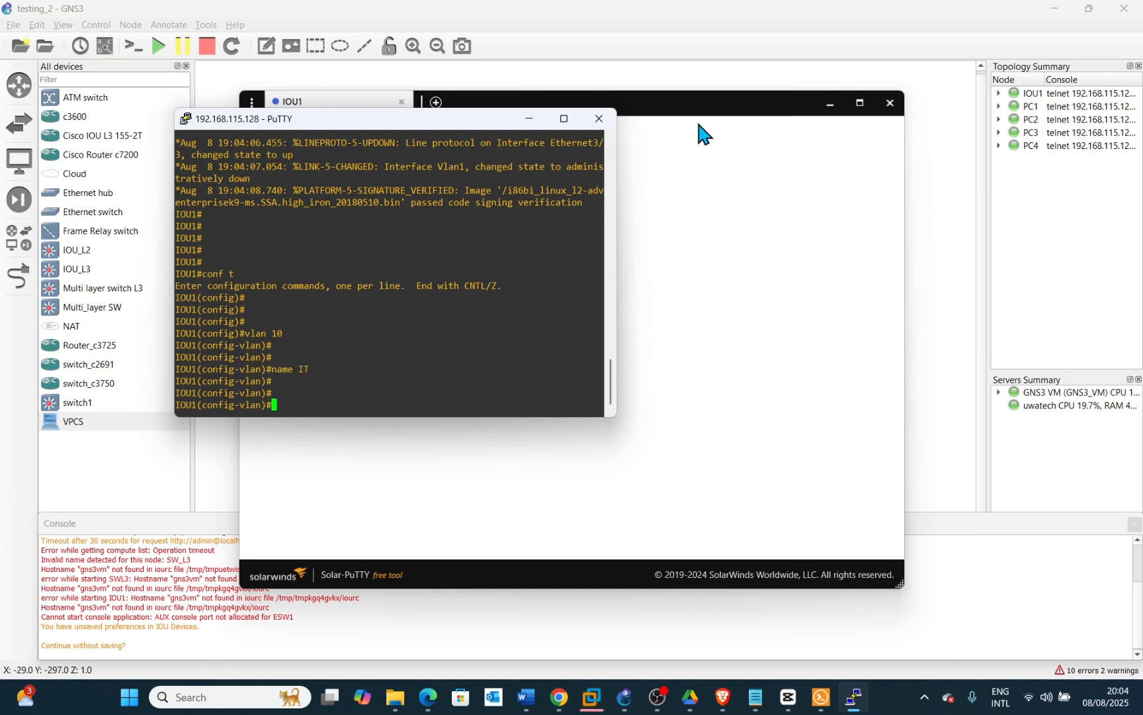
Create VLAN 20 named staff and exit VLAN configuration mode
text(vlan)
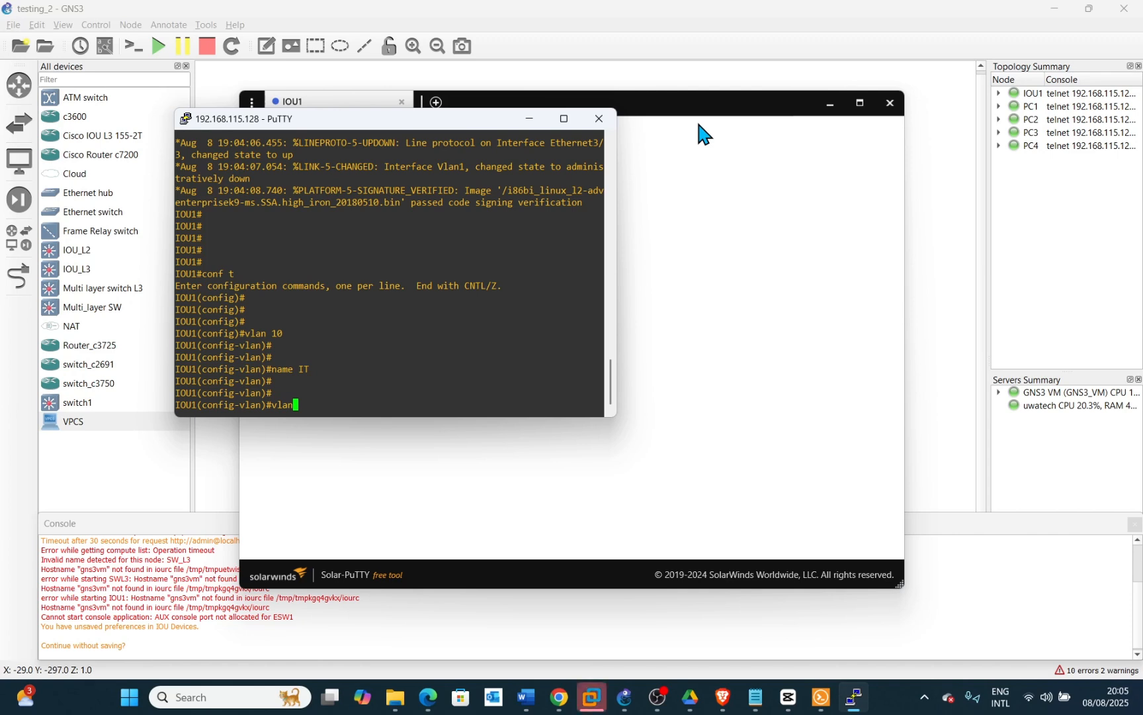
text( 20)
key(Return)
text(m)
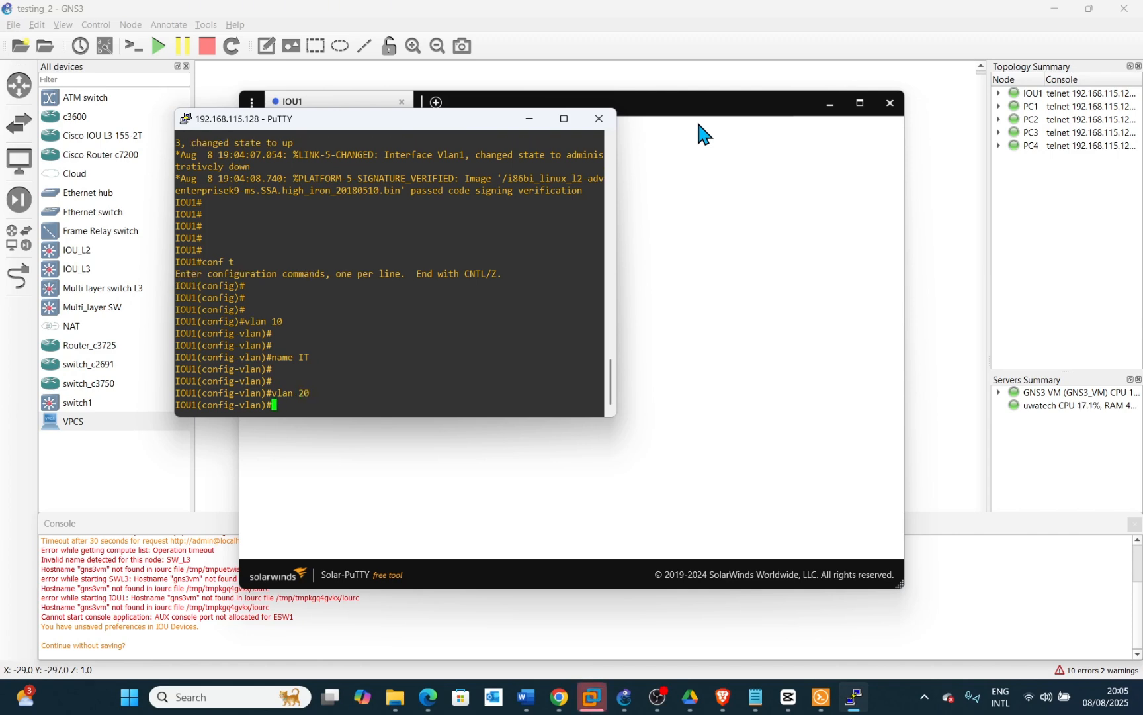
text(name )
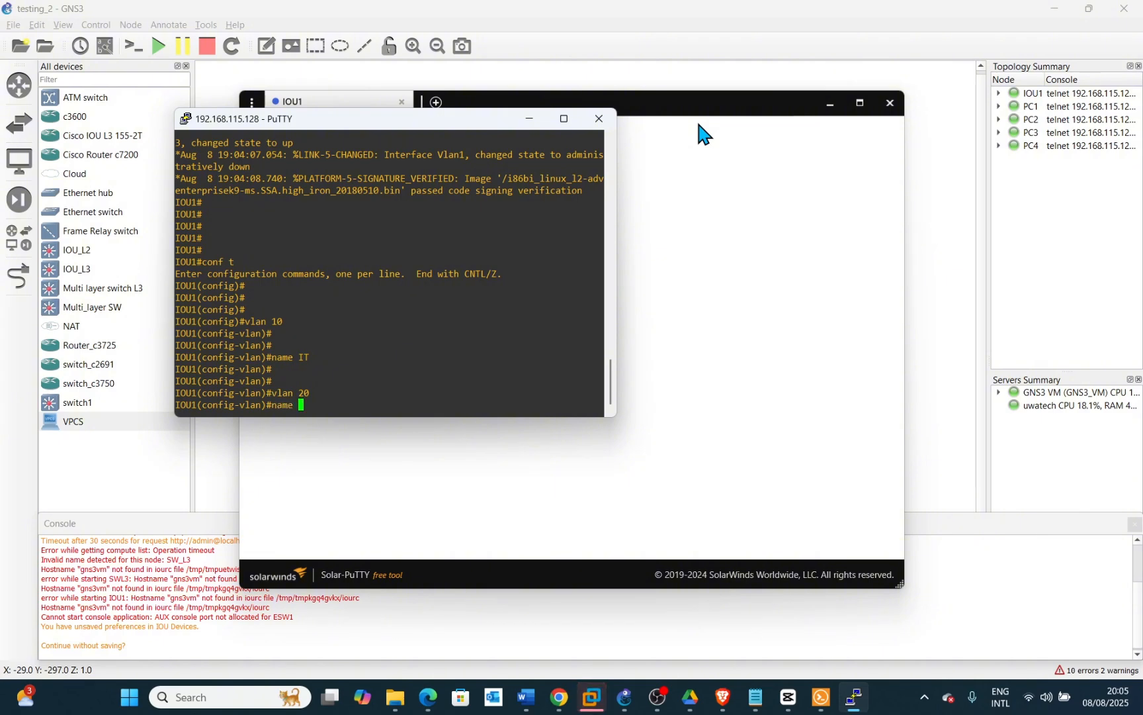
text(staff)
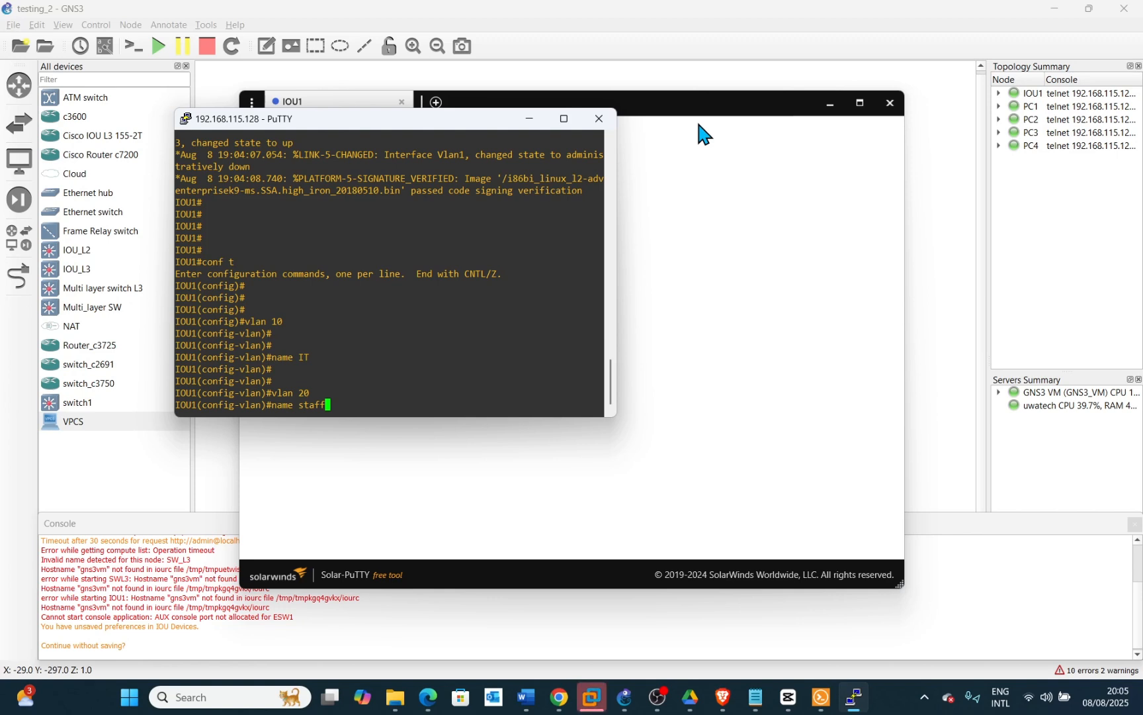
key(Return)
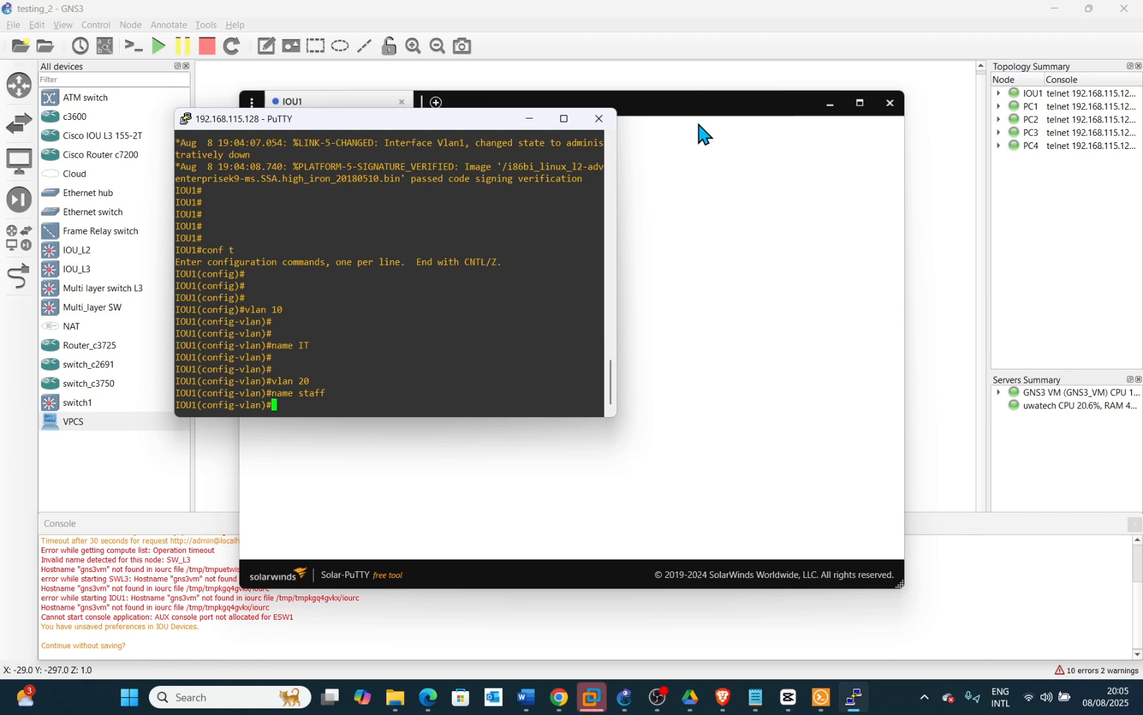
text(exit)
key(Return)
key(Return)
key(Return)
key(Return)
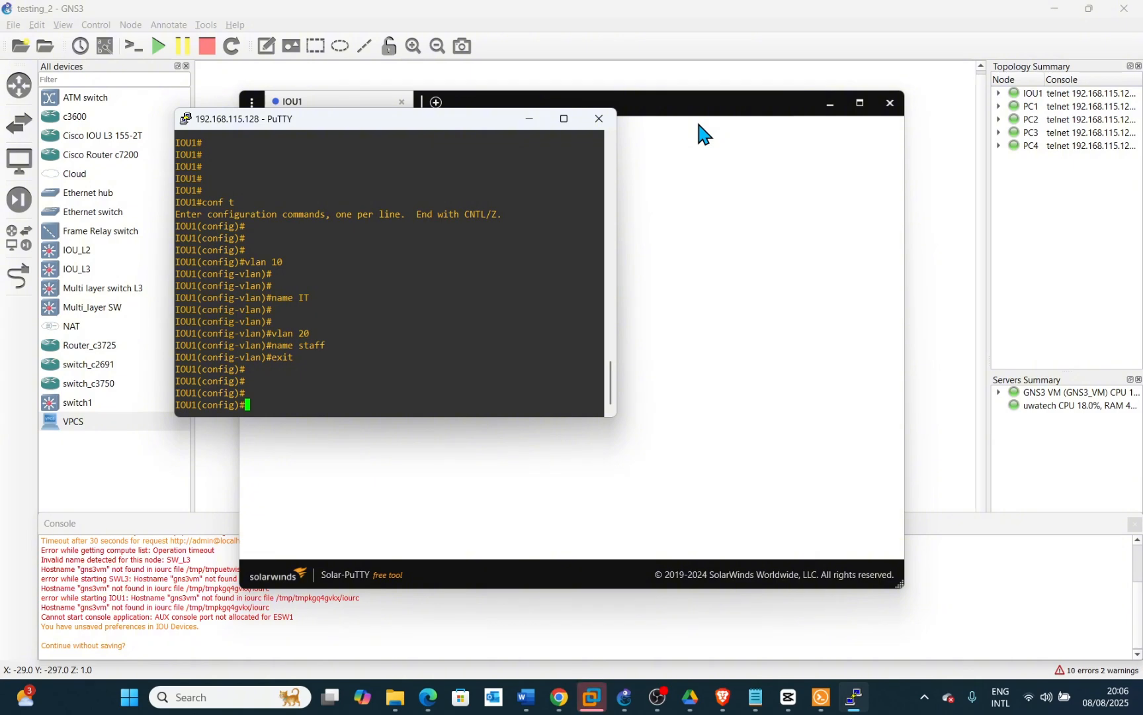
Display a brief summary of the switch's IP interfaces from configuration mode
text(do show i)
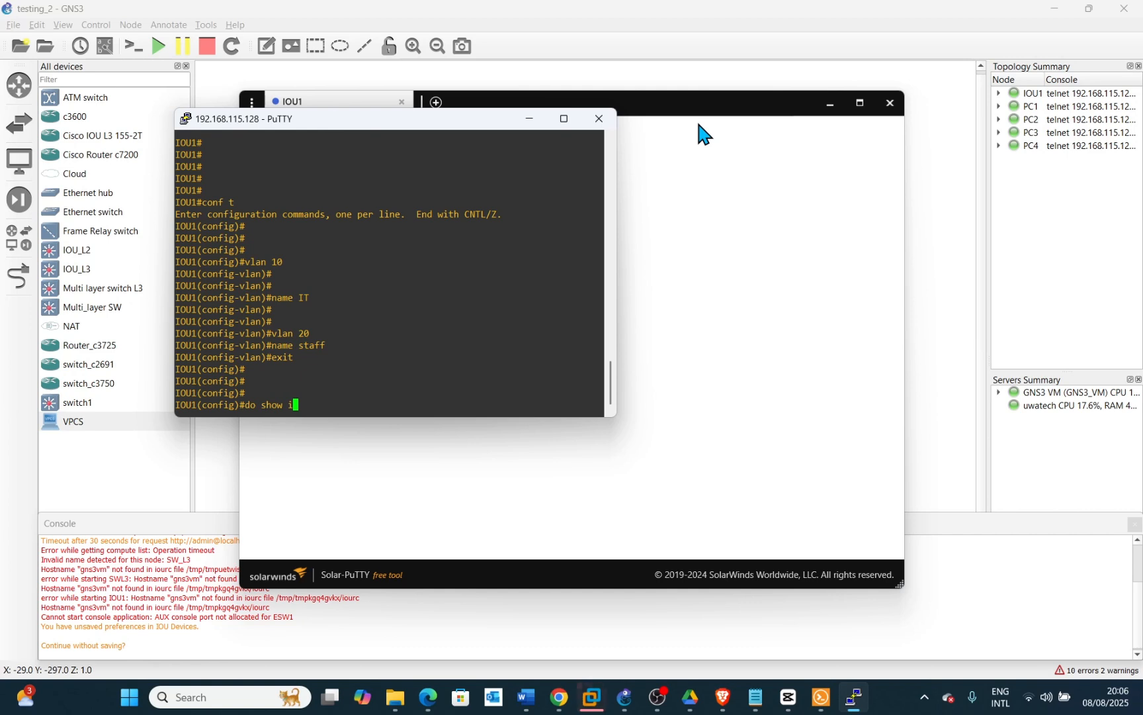
text(p int )
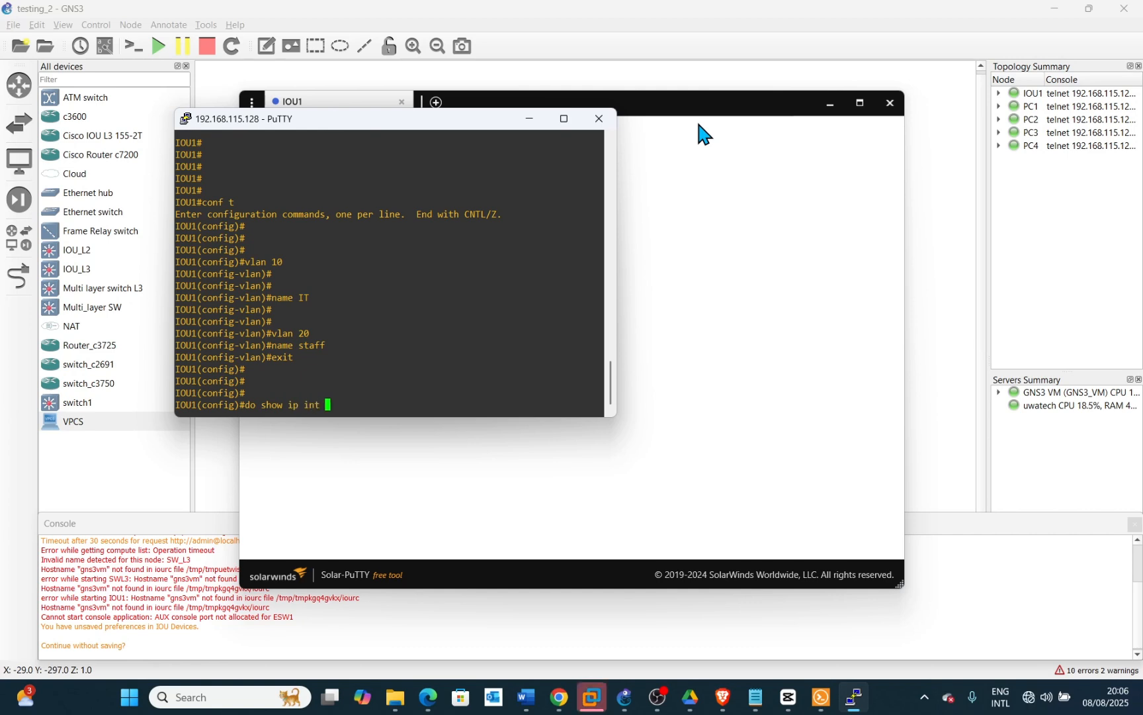
text(br)
key(Return)
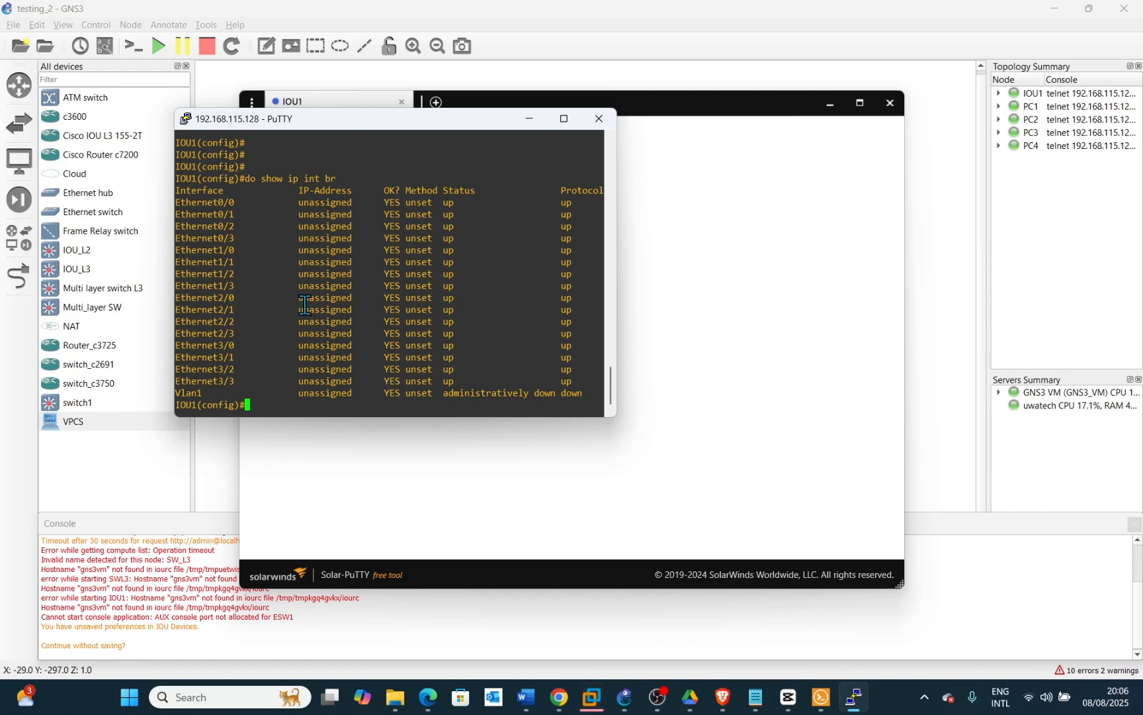
Minimize the Solar-PuTTY window and move IOU1's console window aside to the right
click(830, 103)
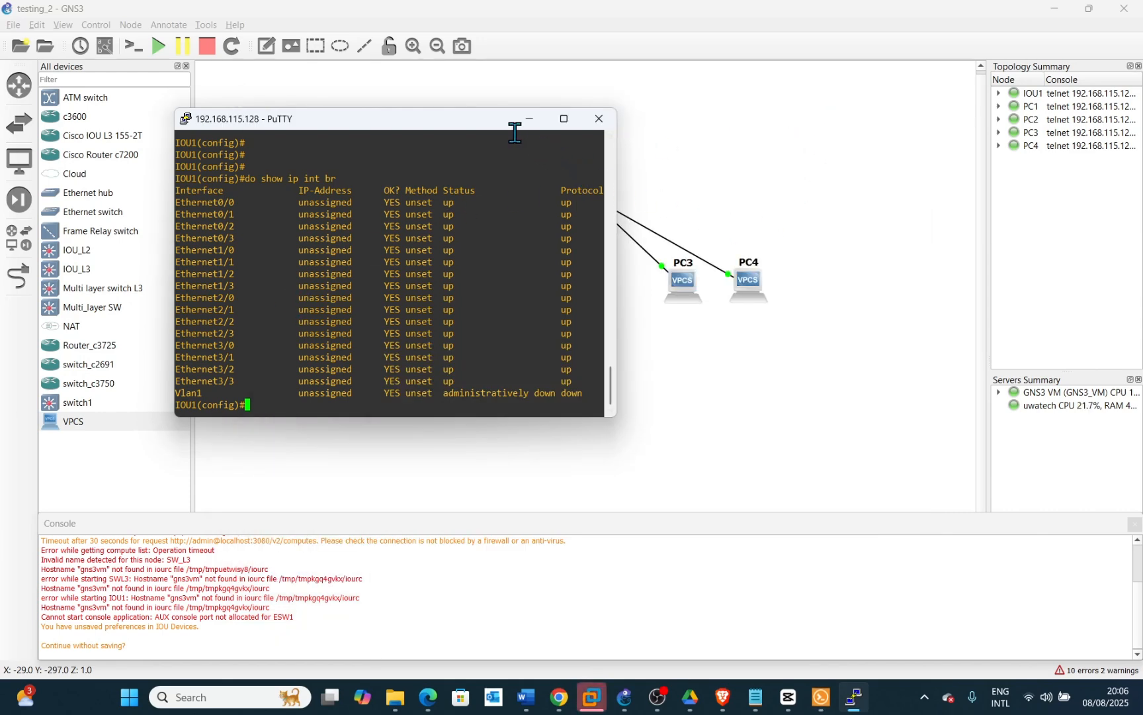
drag(491, 129, 1044, 111)
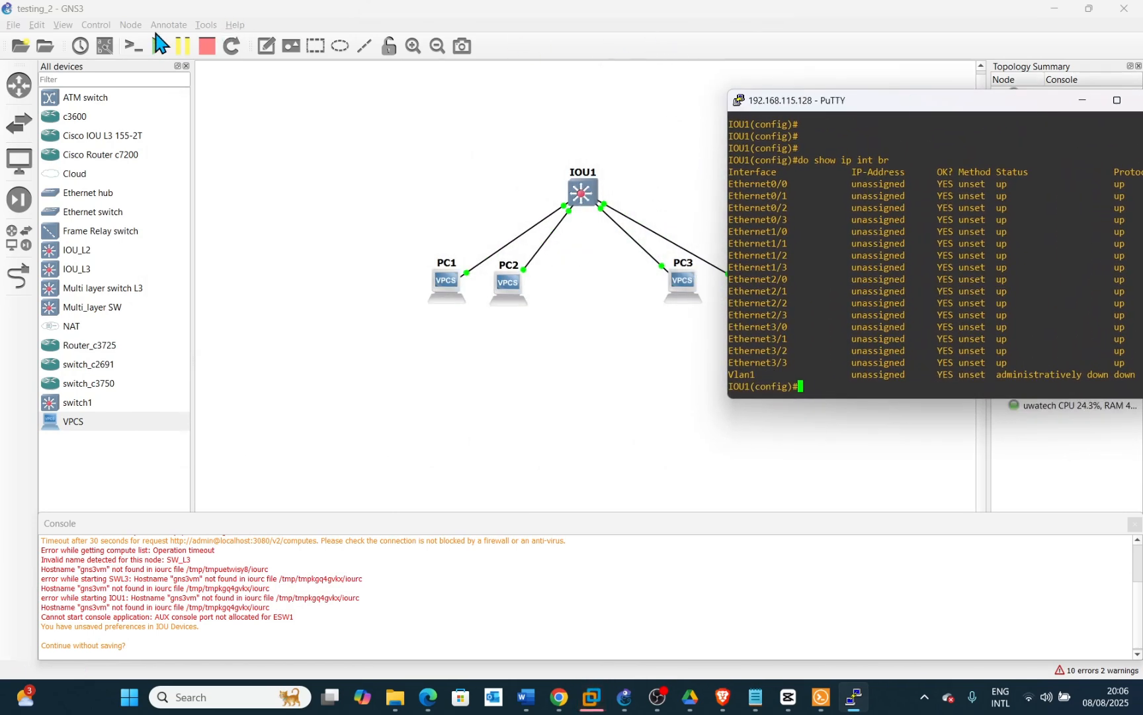
Open consoles for all devices and minimize the Solar-PuTTY and PC console windows
click(135, 46)
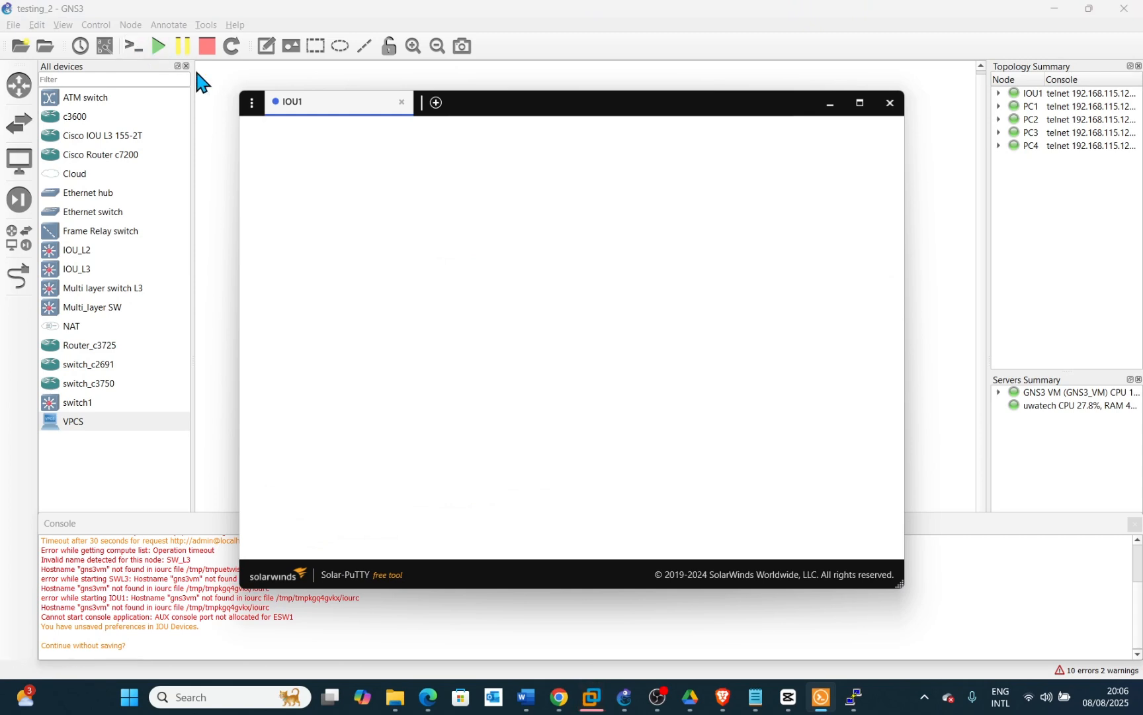
click(830, 102)
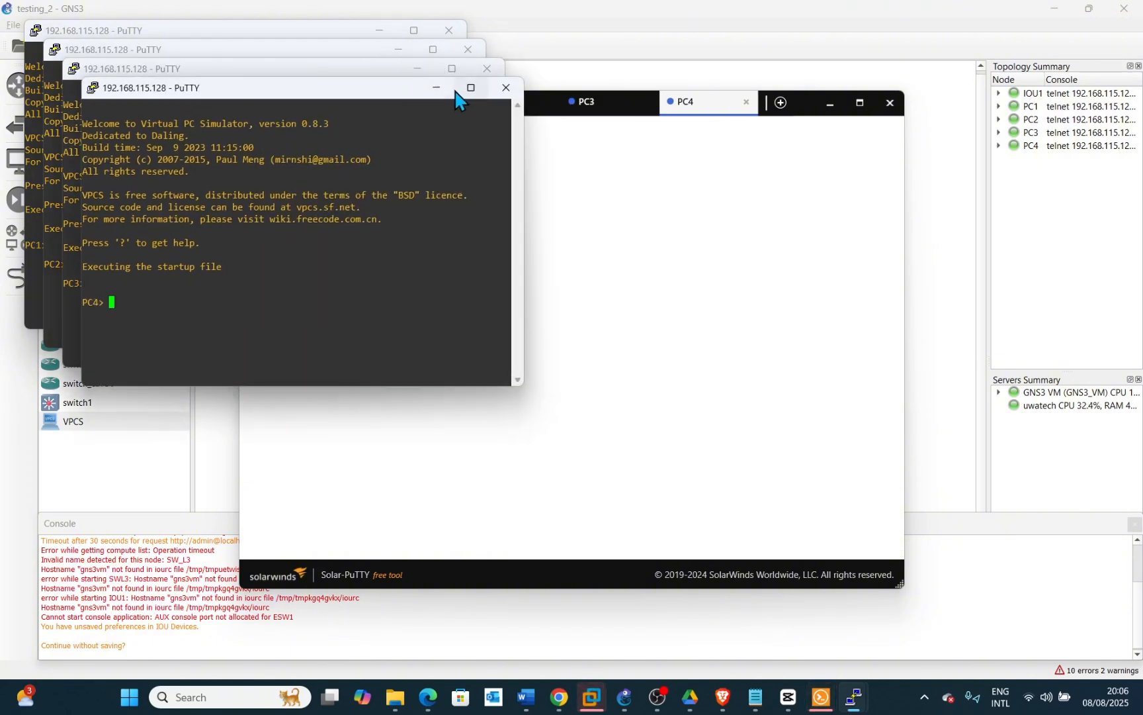
click(436, 88)
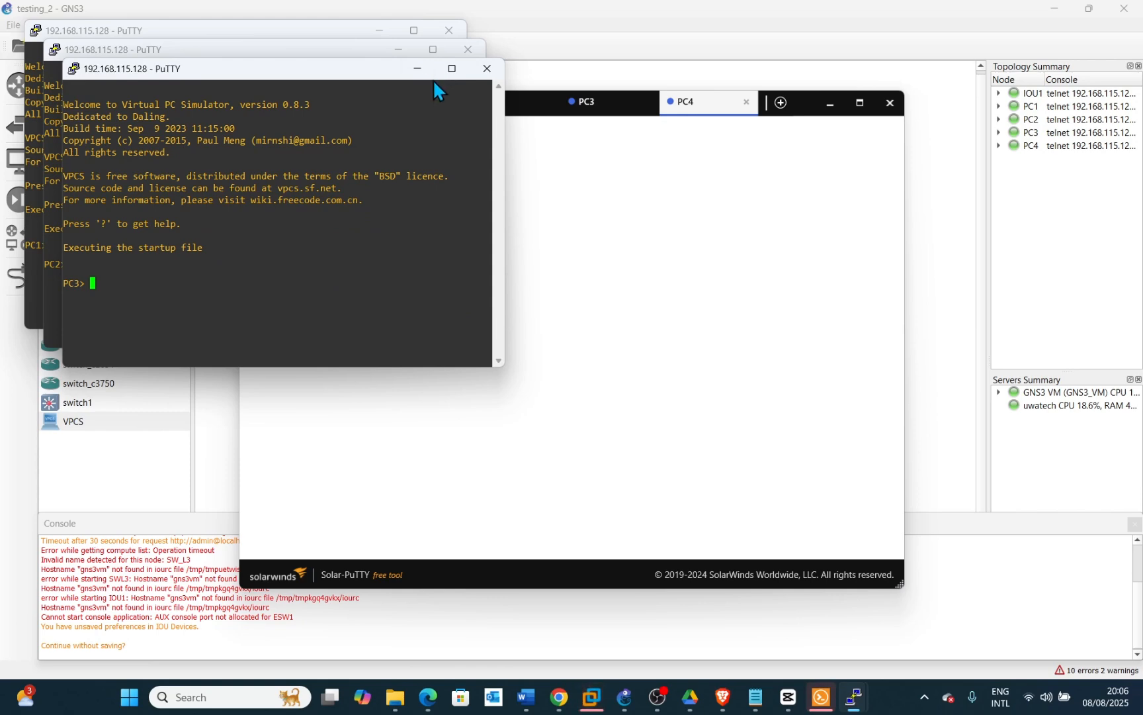
click(419, 71)
click(397, 50)
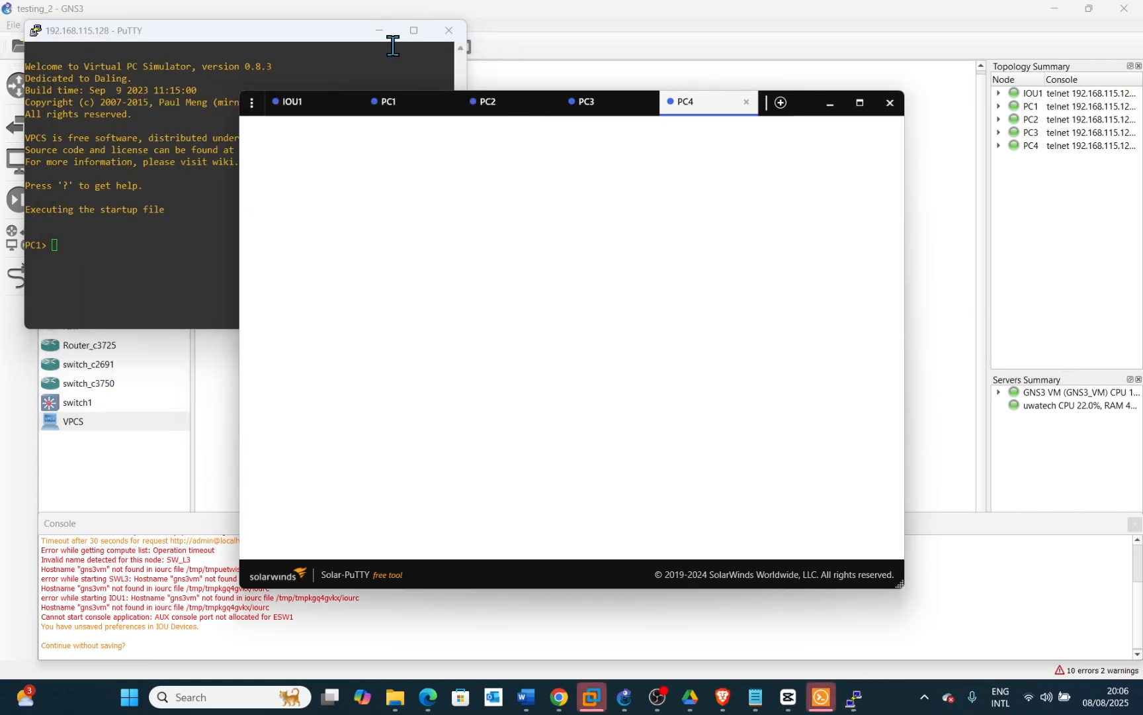
click(380, 31)
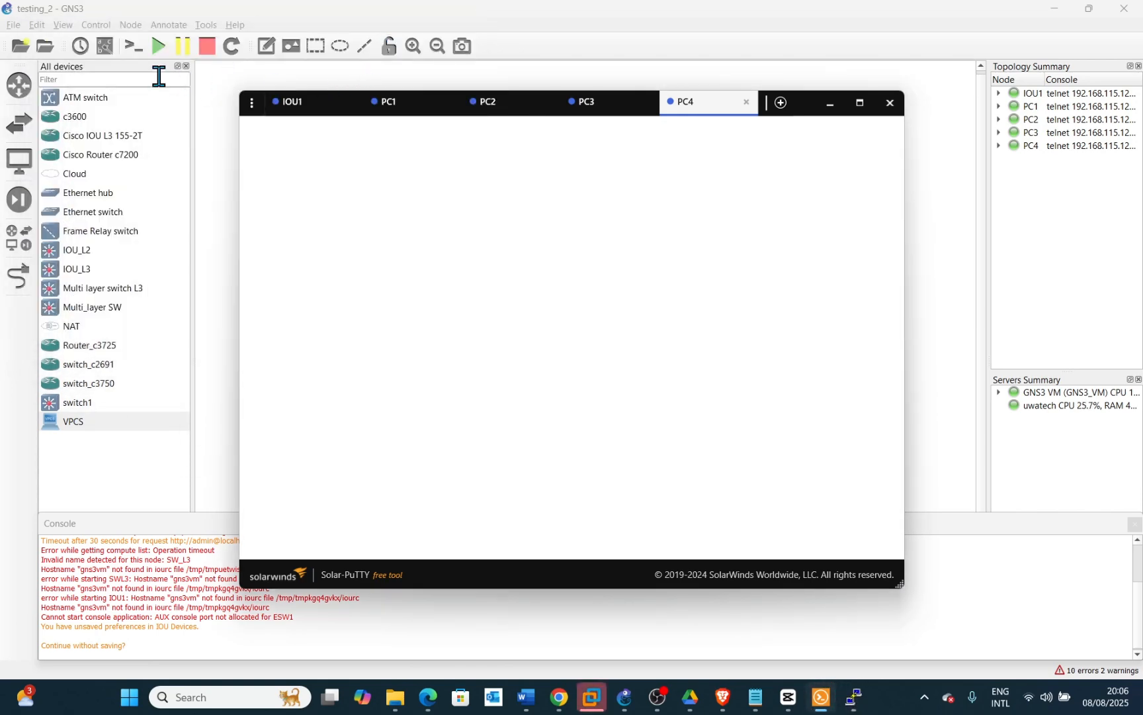
Show interface labels on the topology and reposition the e0/0, e0/1 and e0/3 labels beside their links
click(104, 45)
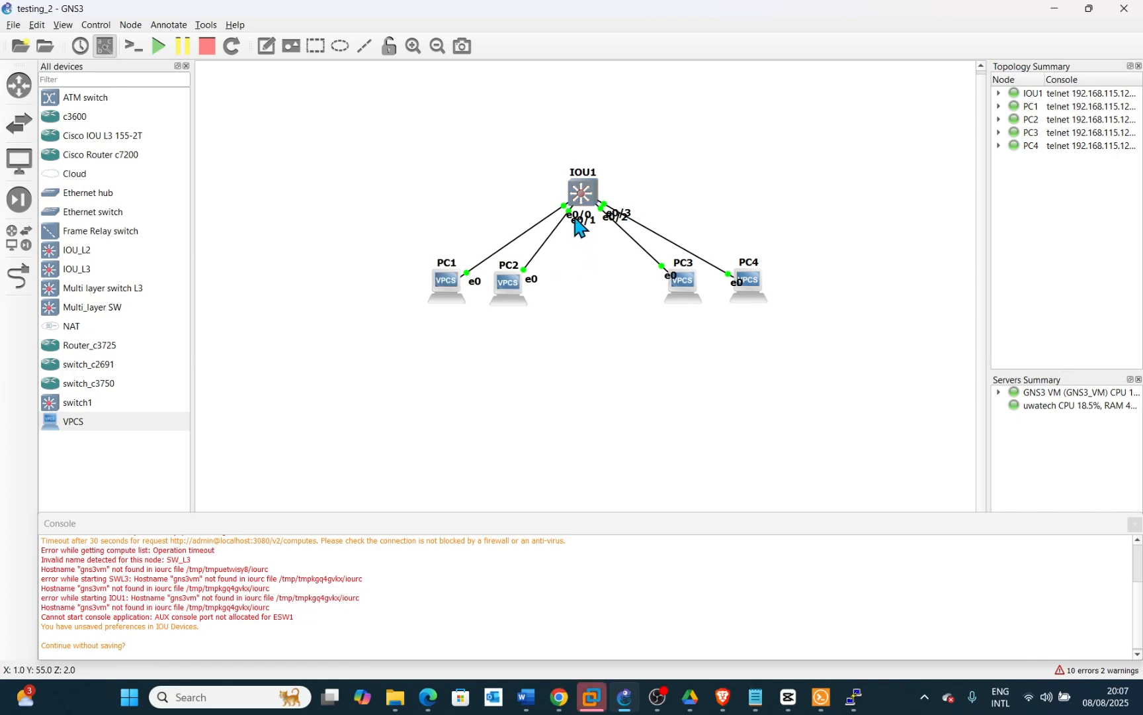
drag(574, 216, 530, 217)
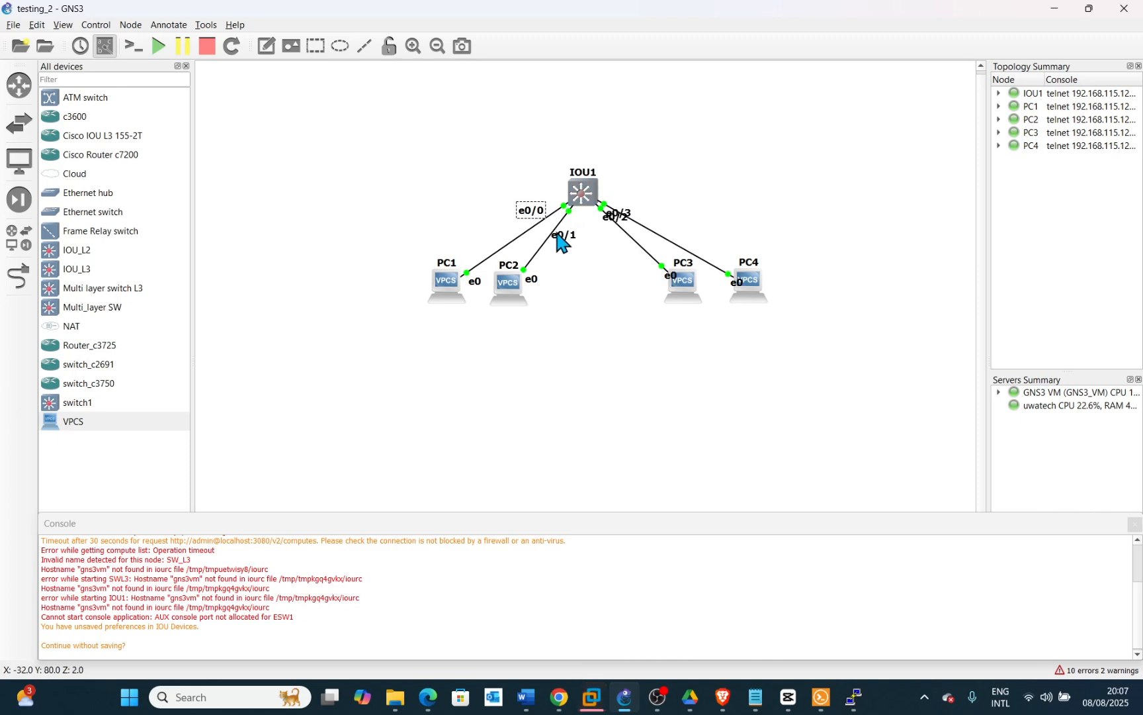
drag(625, 222, 656, 209)
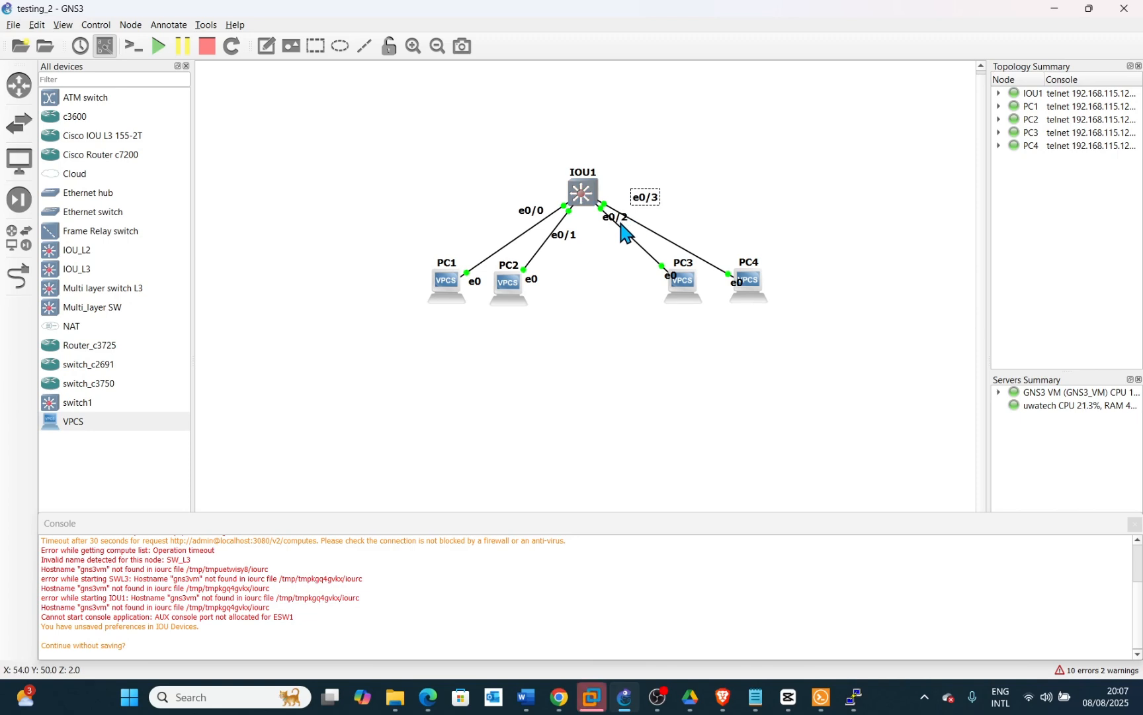
drag(621, 222, 652, 224)
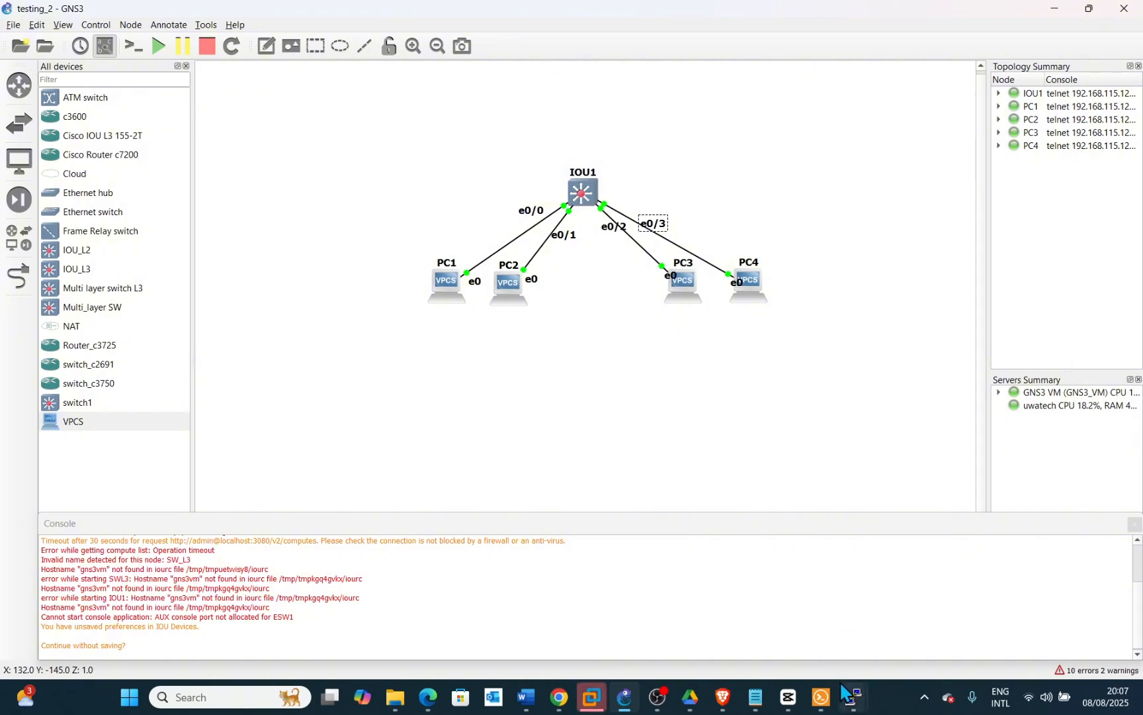
Return to IOU1's console and enter interface configuration for Ethernet0/0
mouse_move(853, 689)
mouse_move(612, 650)
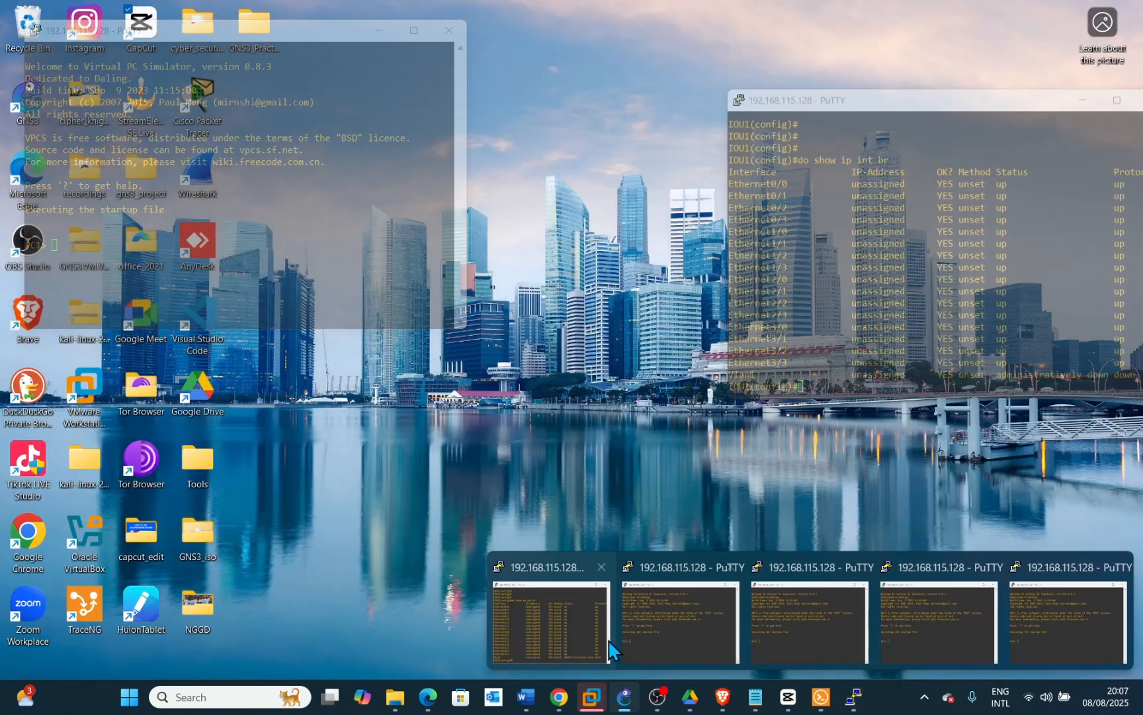
click(581, 635)
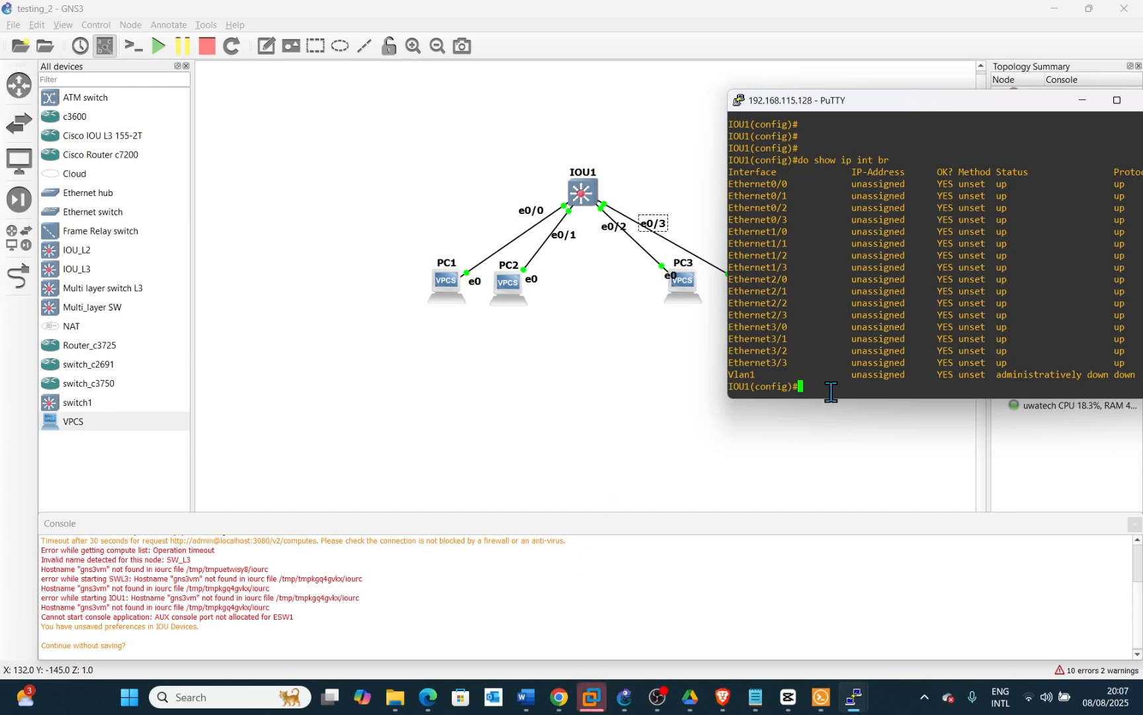
key(Return)
key(Return)
key(Return)
key(Return)
key(Return)
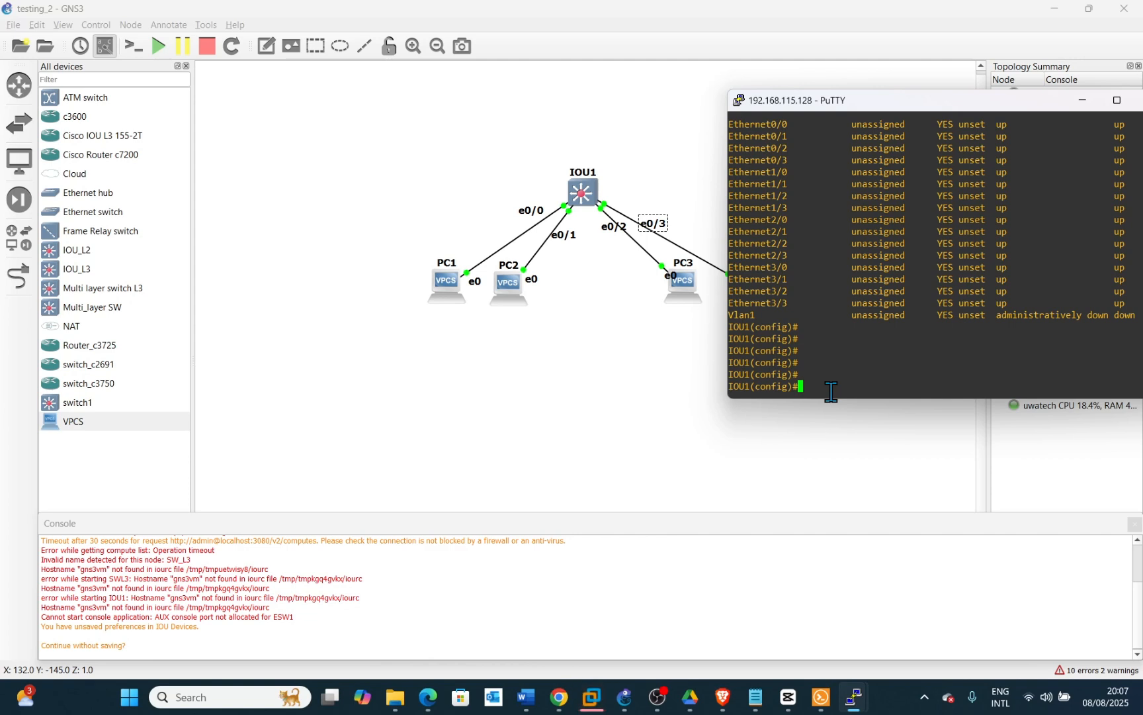
text(int)
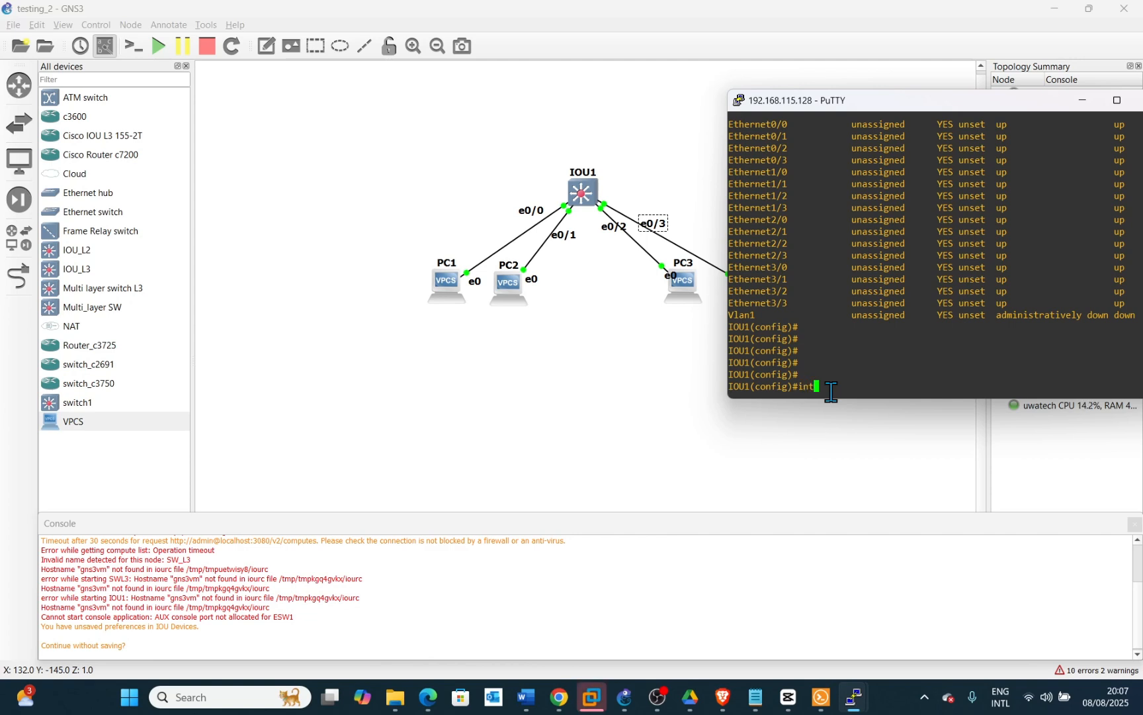
text(er)
key(Tab)
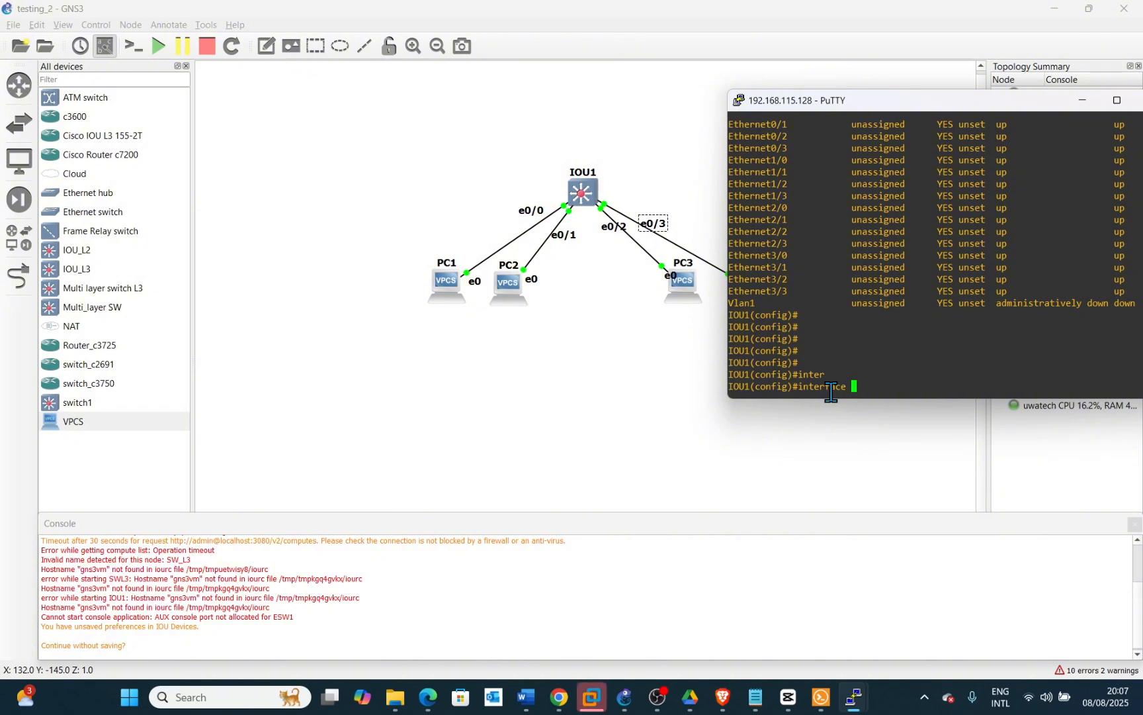
text(e)
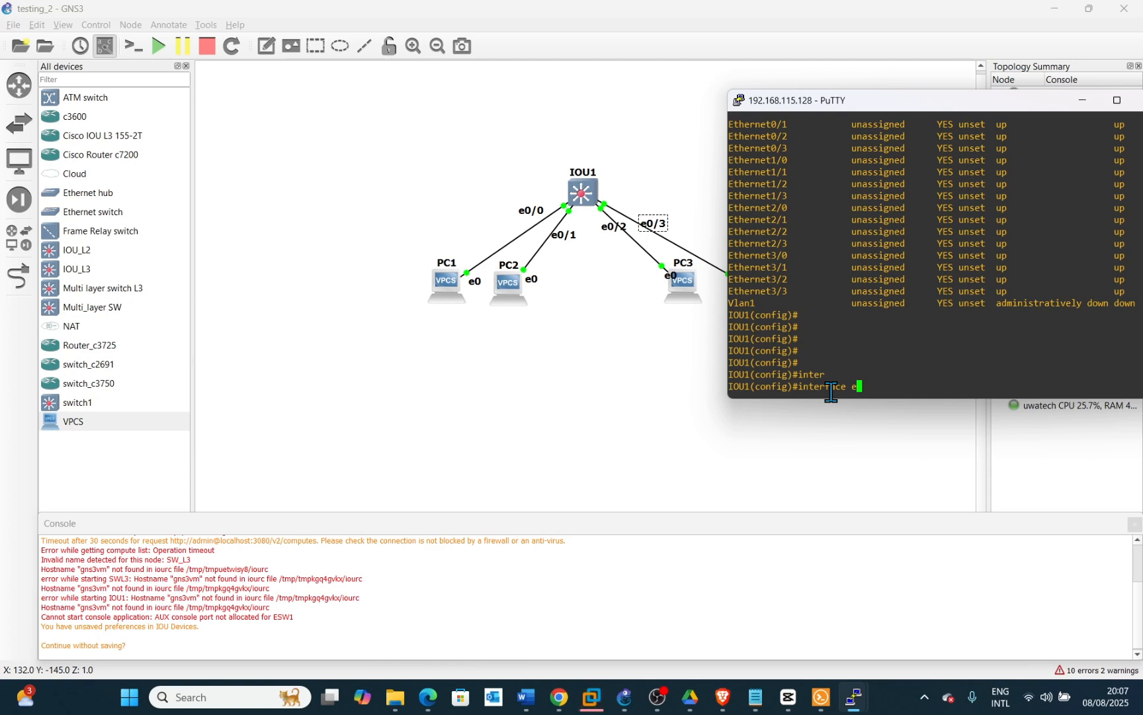
text(0/0)
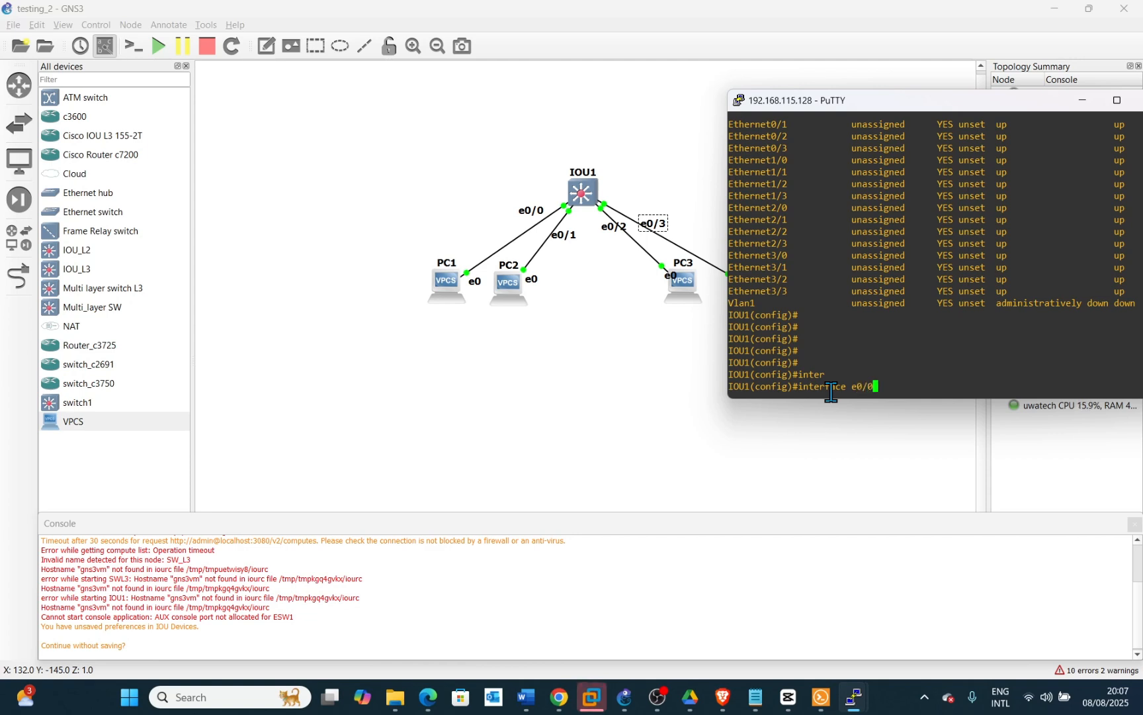
key(Return)
key(Return)
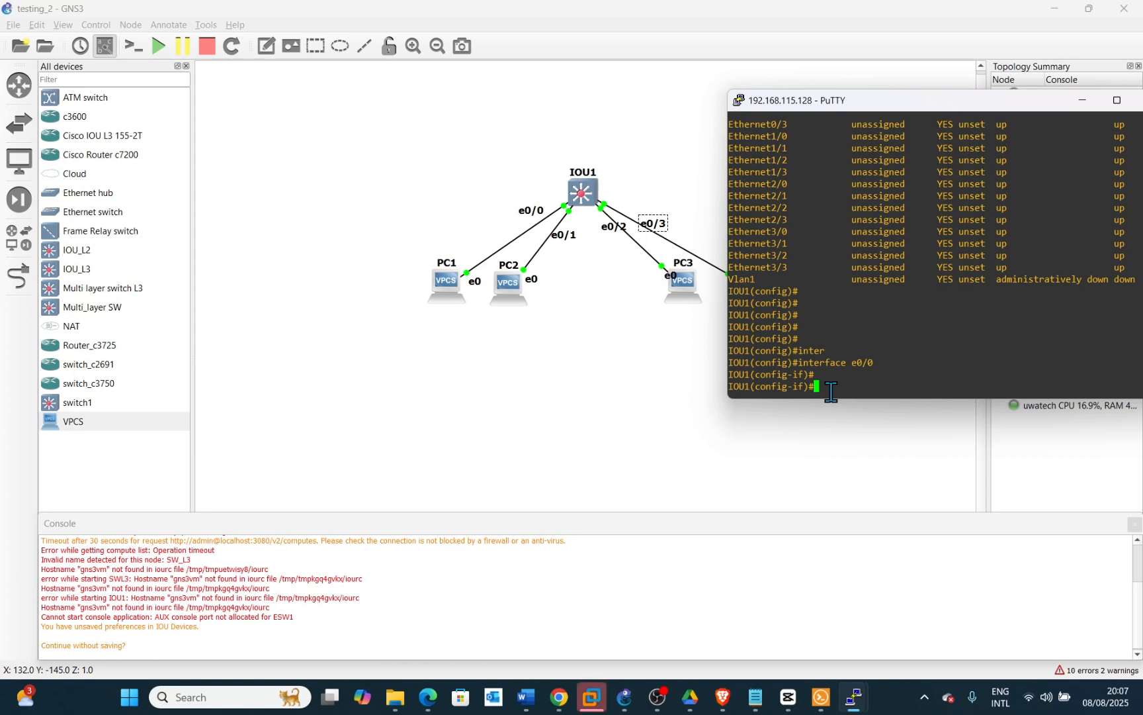
Set Ethernet0/0 to access switchport mode
text(swi)
key(Tab)
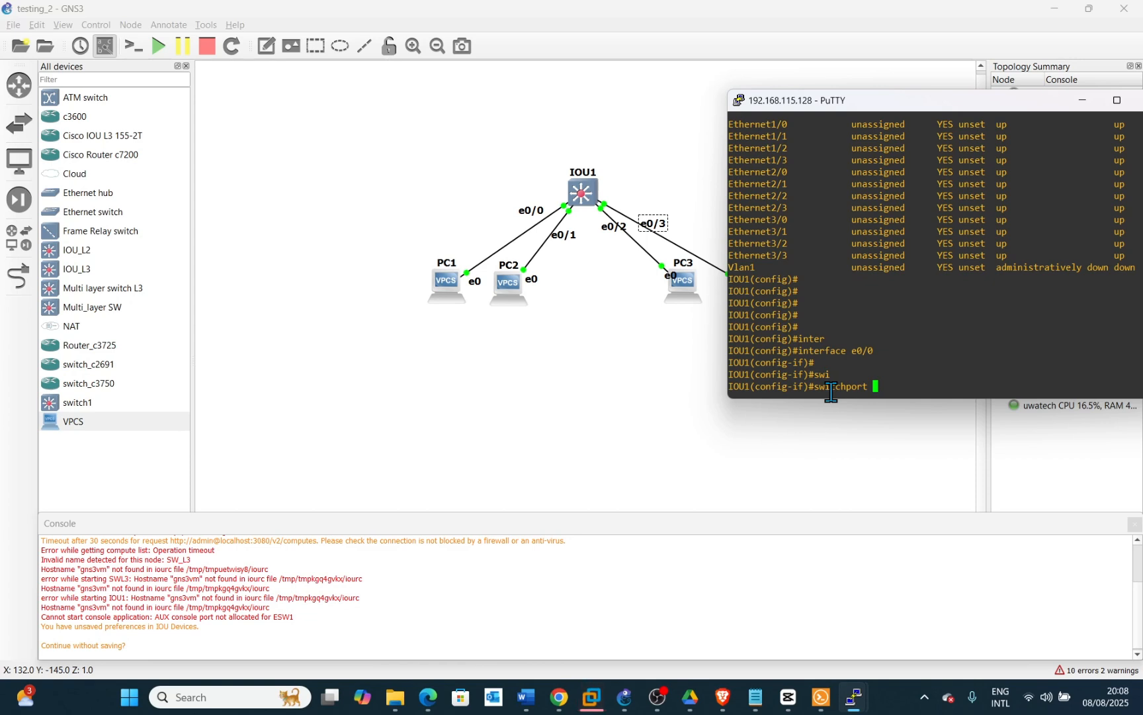
text(mod)
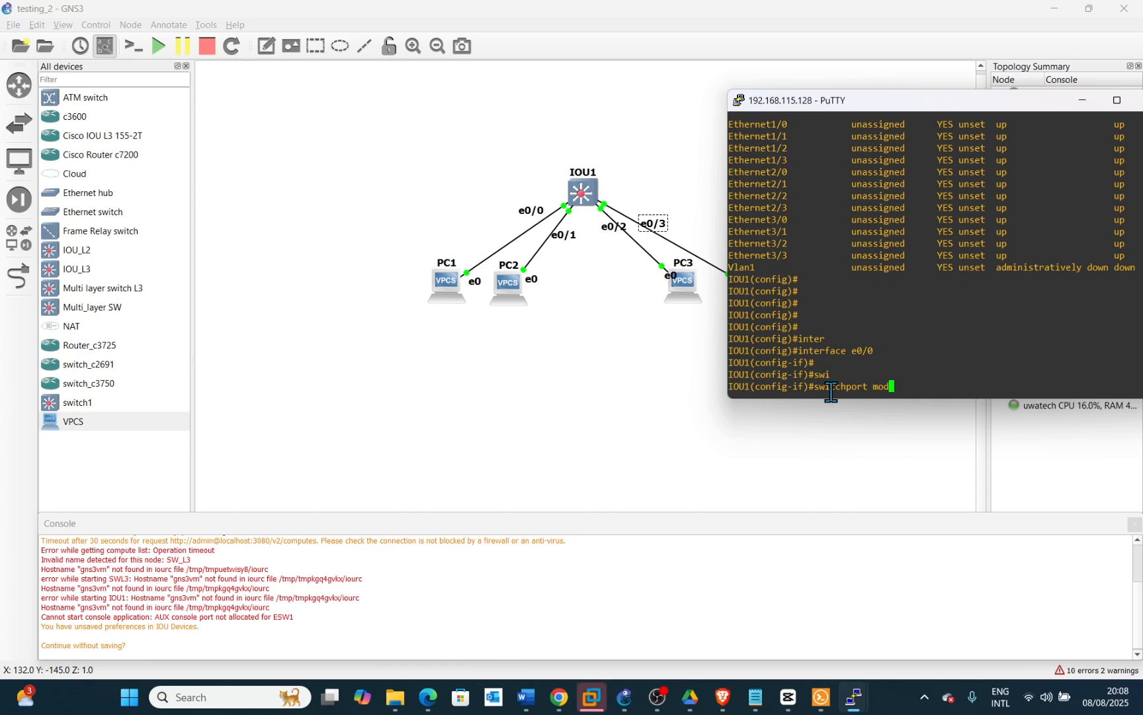
text(e ac)
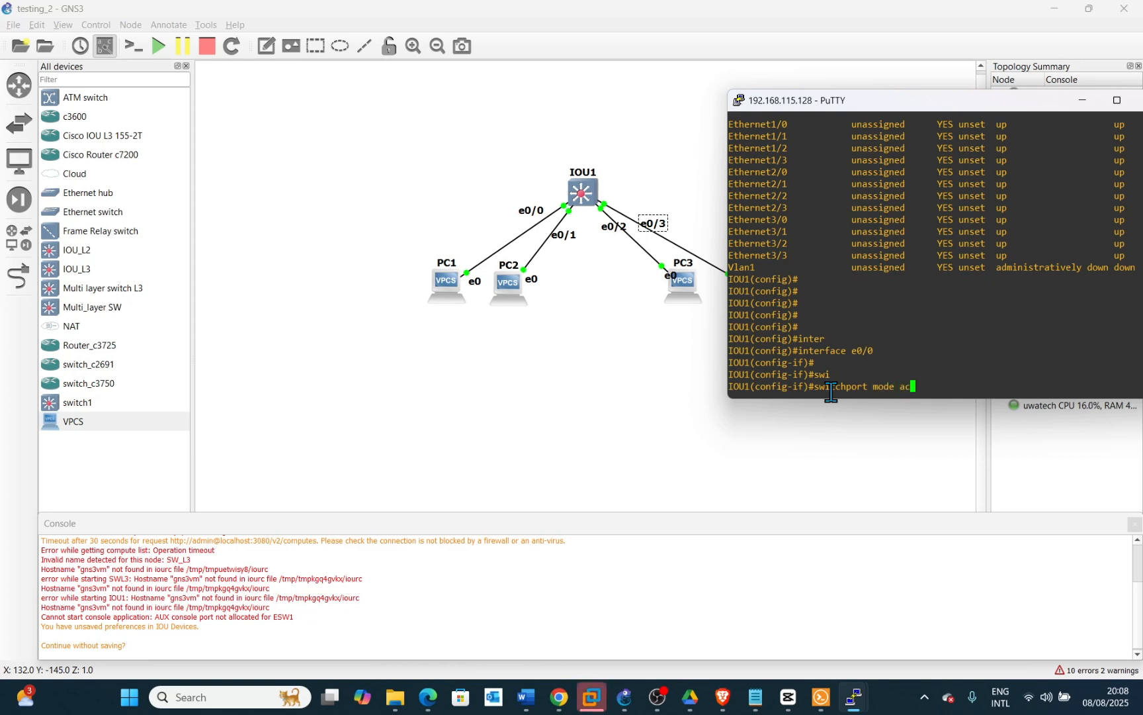
key(Tab)
key(Return)
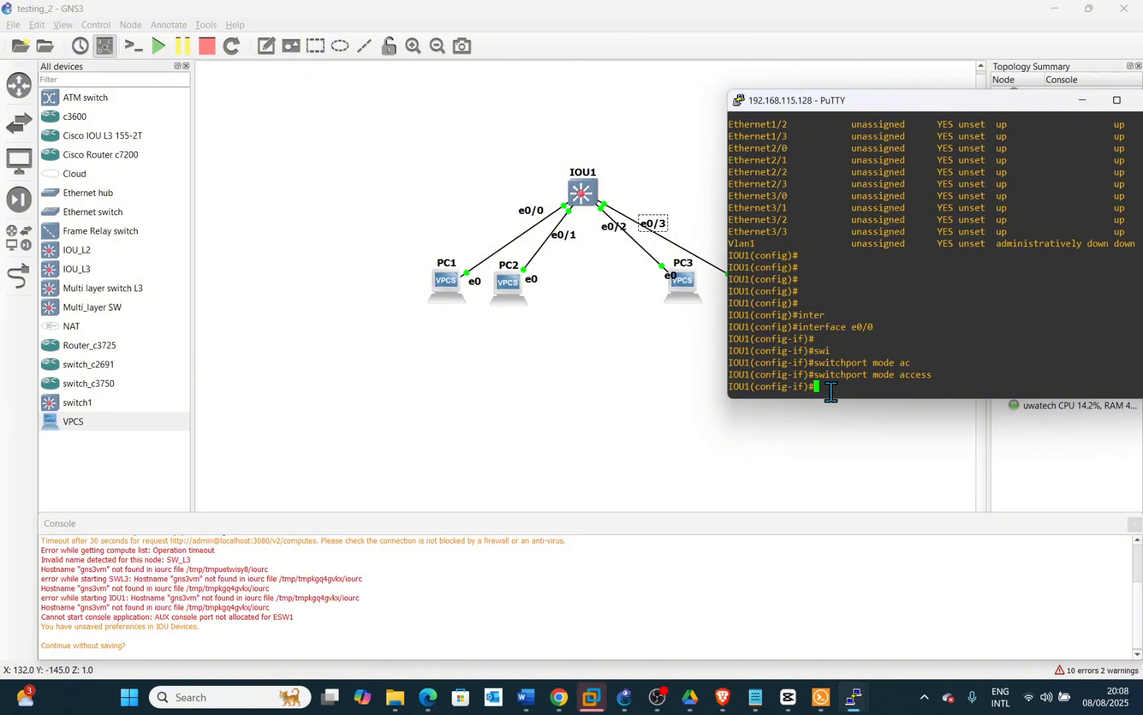
Assign Ethernet0/0 to access VLAN 10
text(swi)
key(Tab)
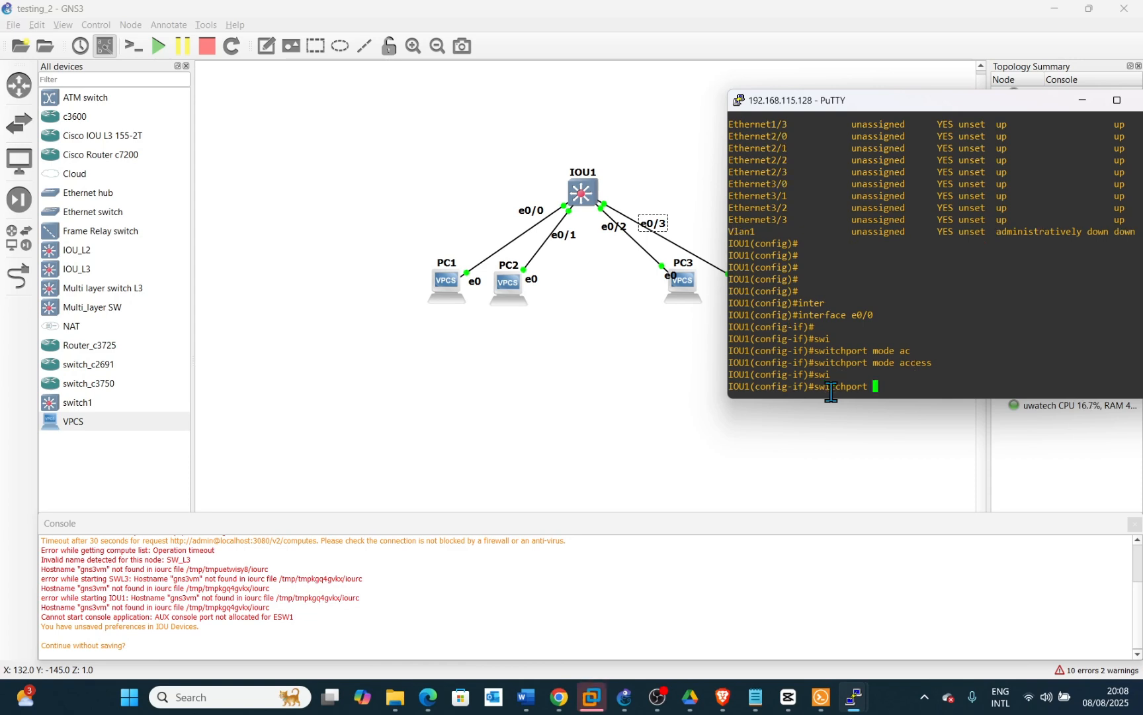
text(ac)
key(Tab)
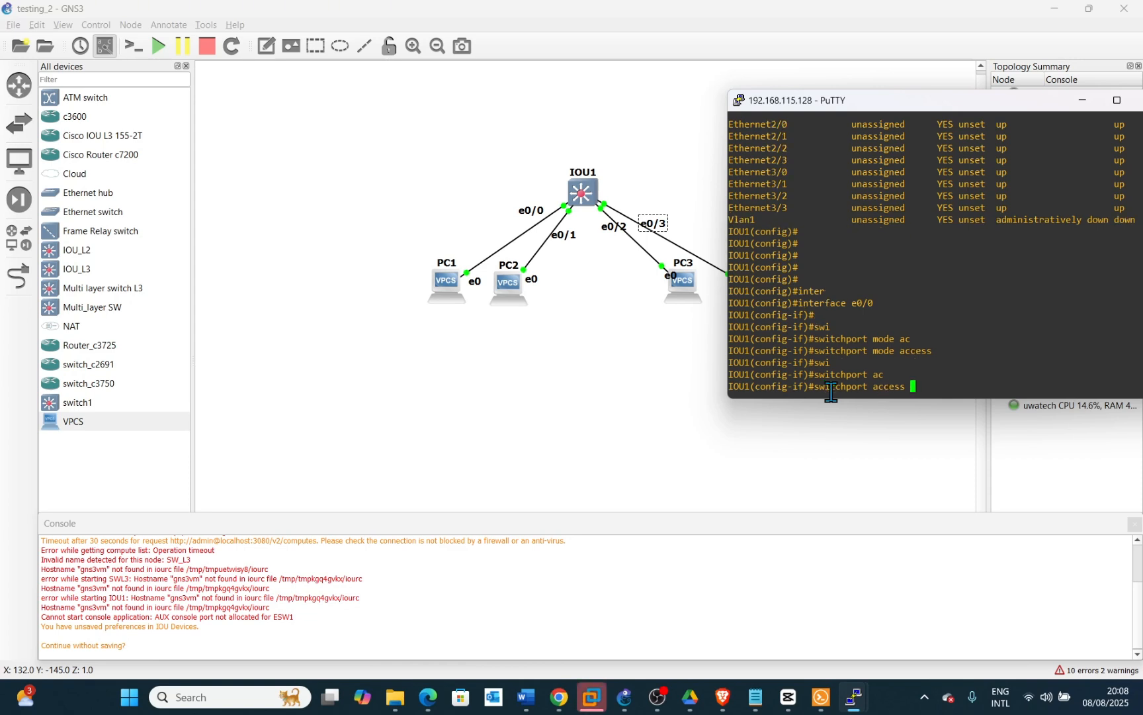
text(vlan 10)
key(Return)
key(Return)
key(Return)
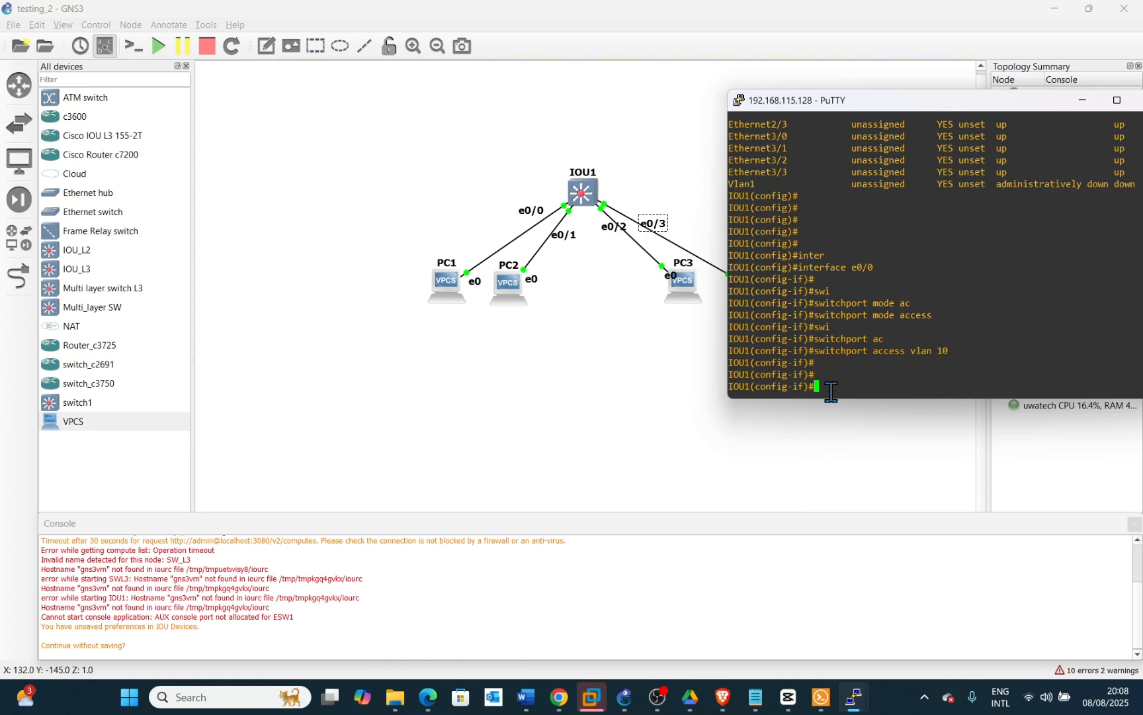
Exit Ethernet0/0's interface configuration back to global configuration mode
key(Up)
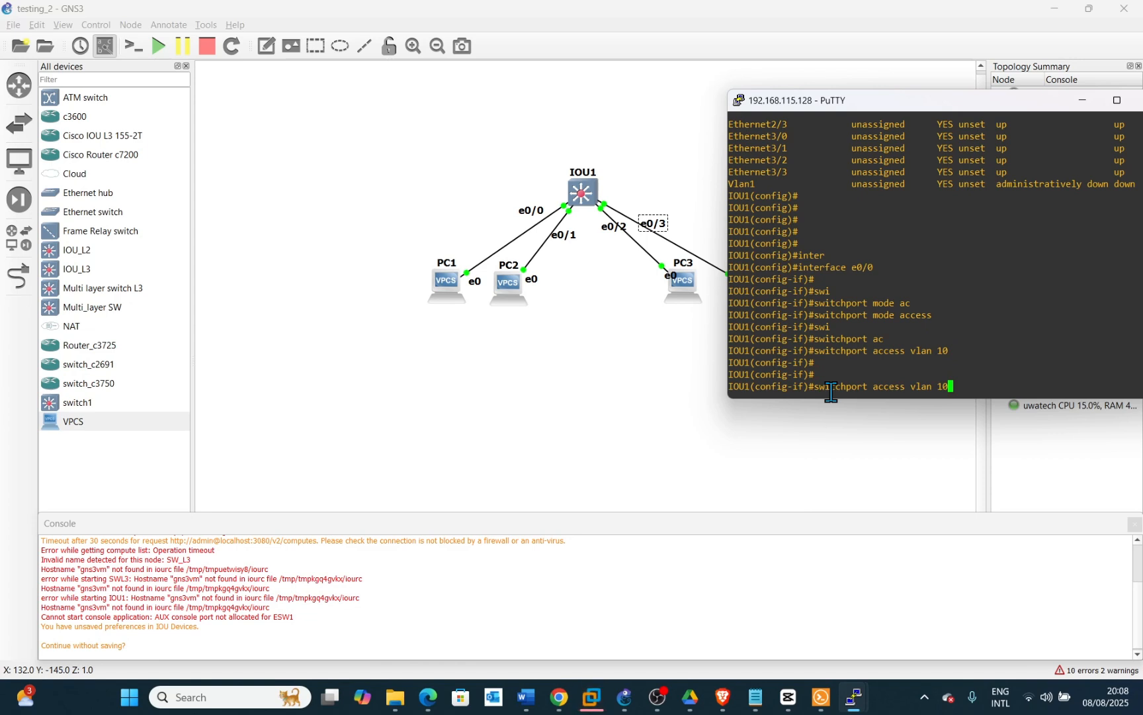
key(Up)
key(Up)
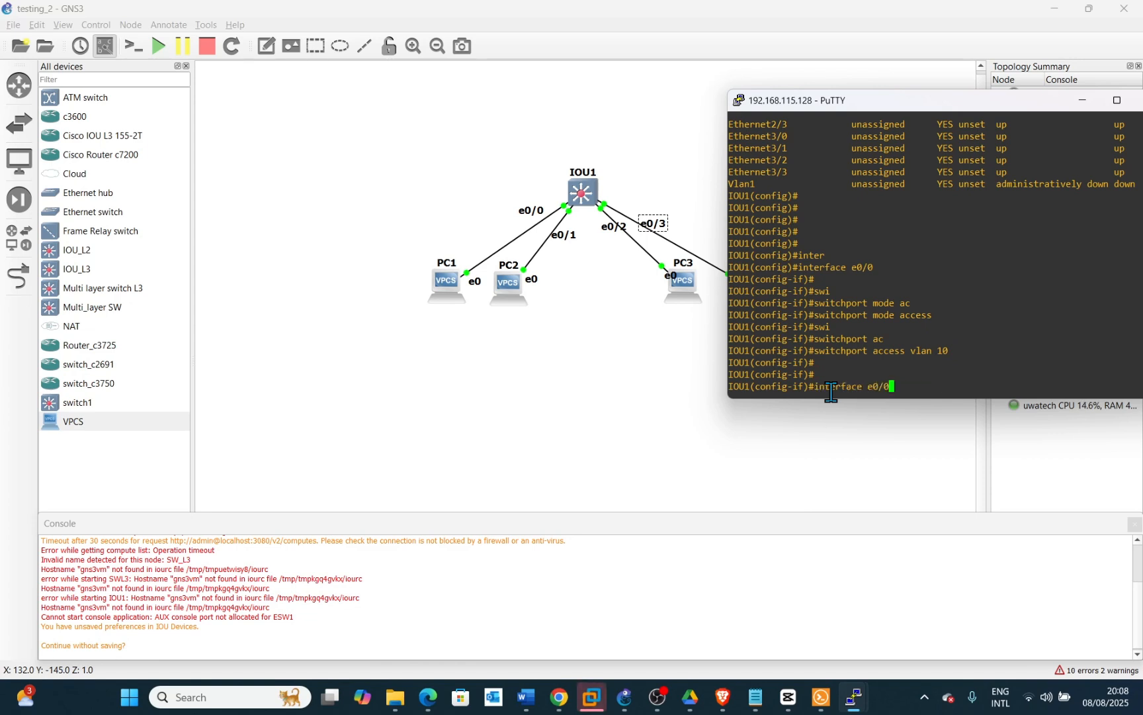
key(Down)
key(Down)
key(Down)
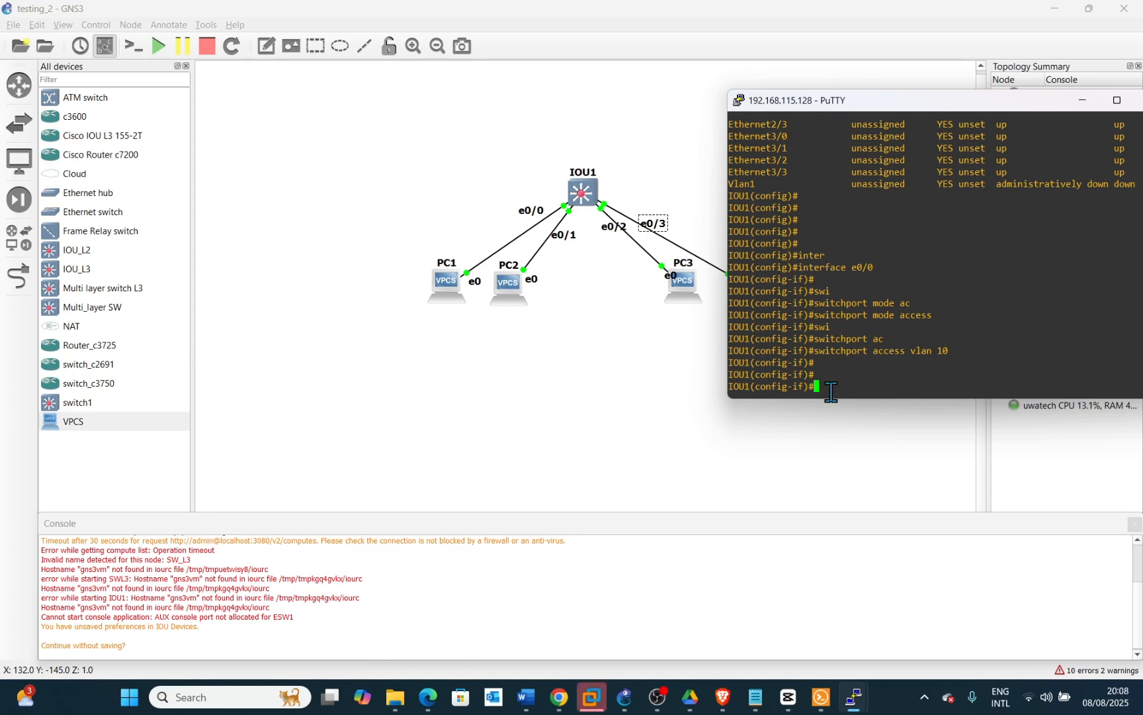
text(ex)
key(Return)
key(Return)
key(Return)
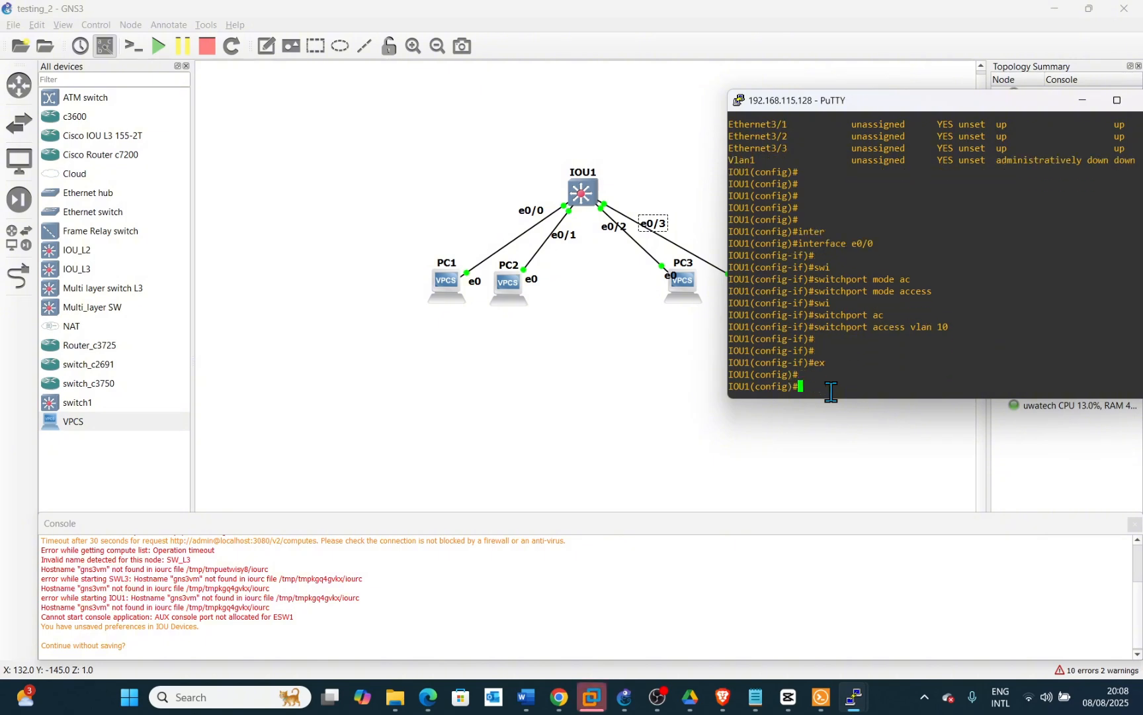
Enter interface configuration for Ethernet0/1 by reusing the previous interface command
key(Up)
key(Up)
key(Up)
key(Up)
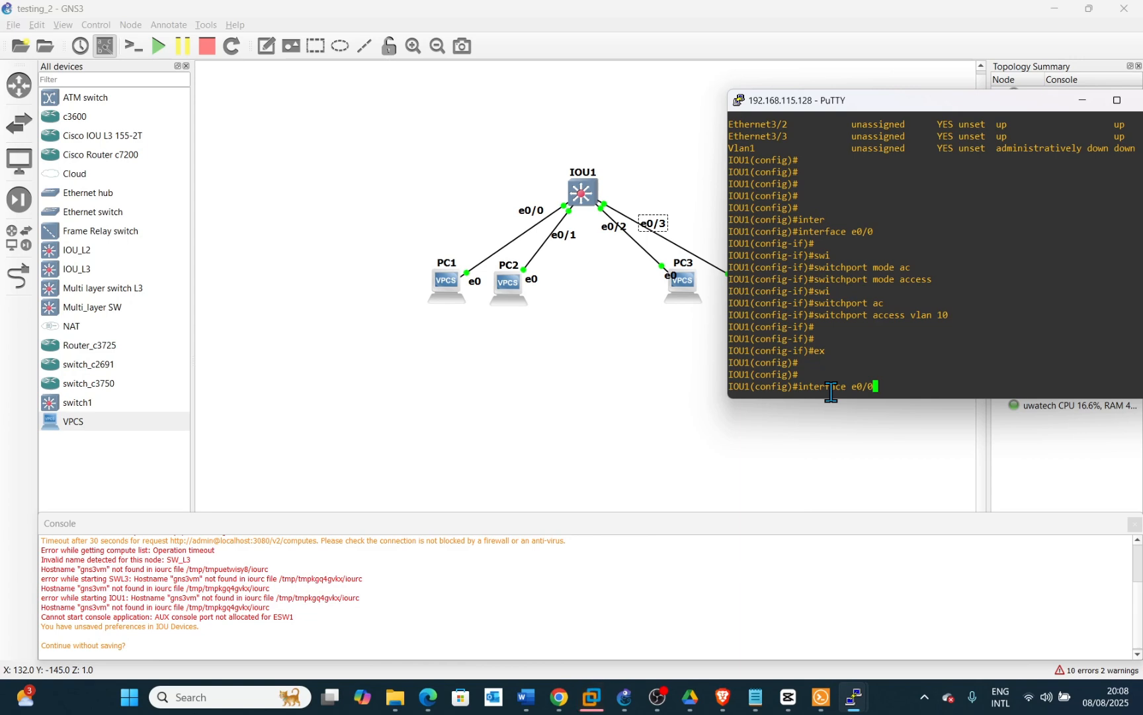
key(BackSpace)
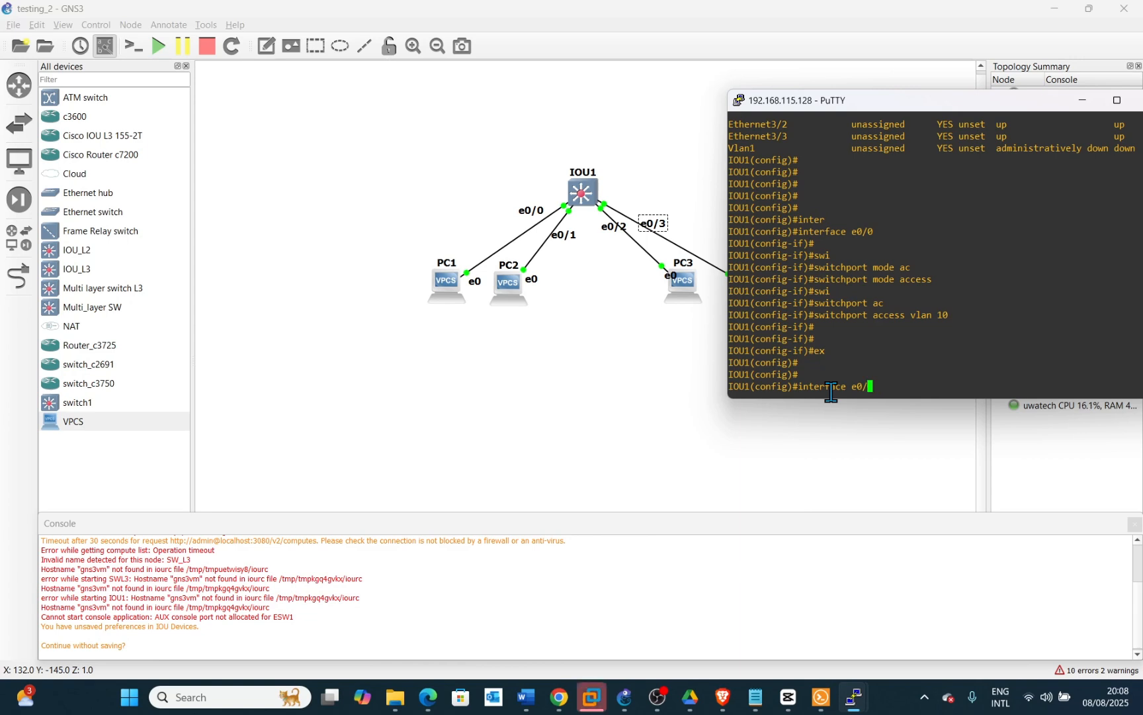
text(1)
key(Return)
key(Return)
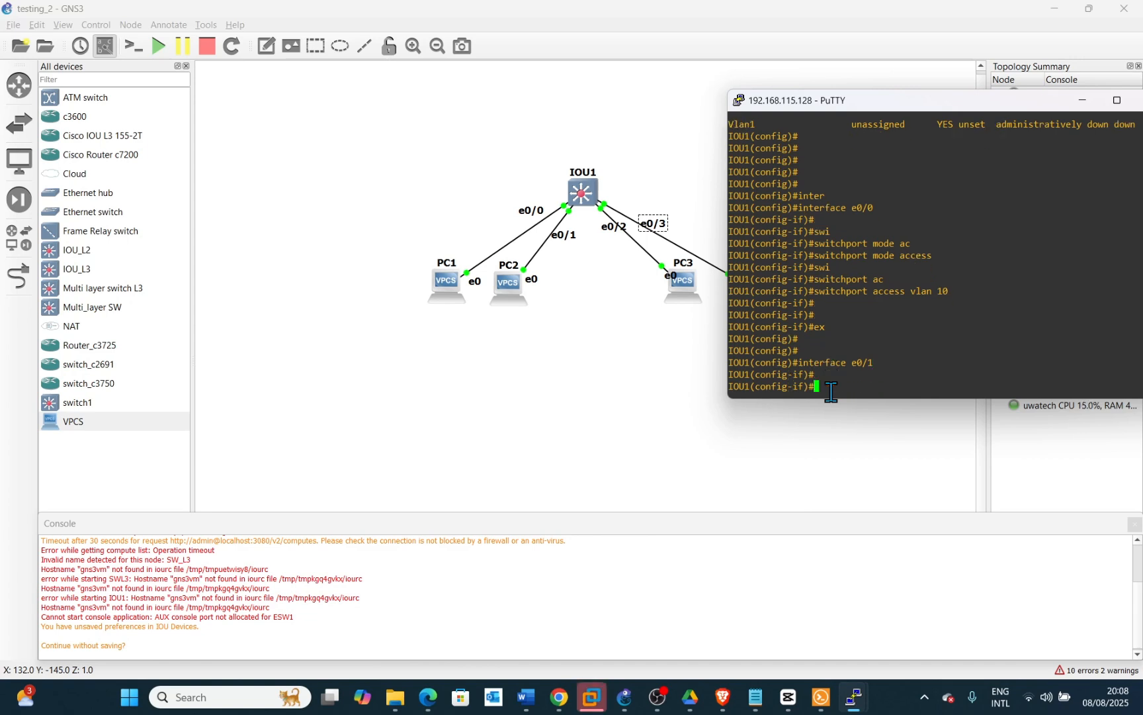
Set Ethernet0/1 to access switchport mode and assign it to access VLAN 10
key(Up)
key(Up)
key(Up)
key(Up)
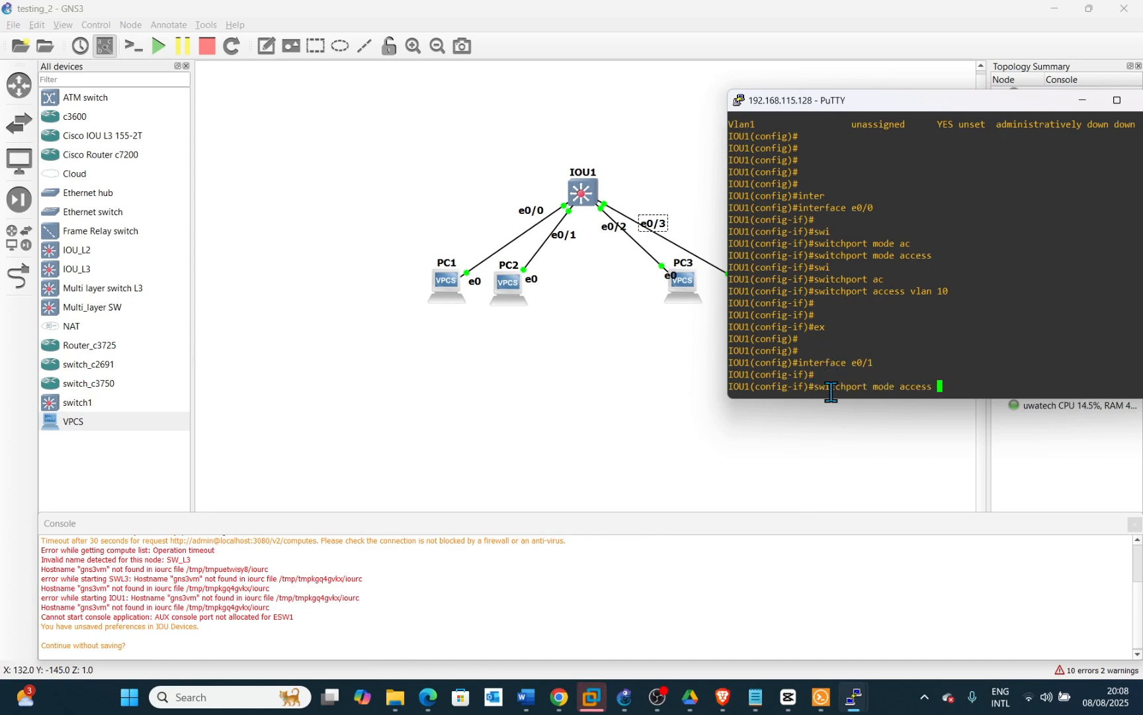
key(Return)
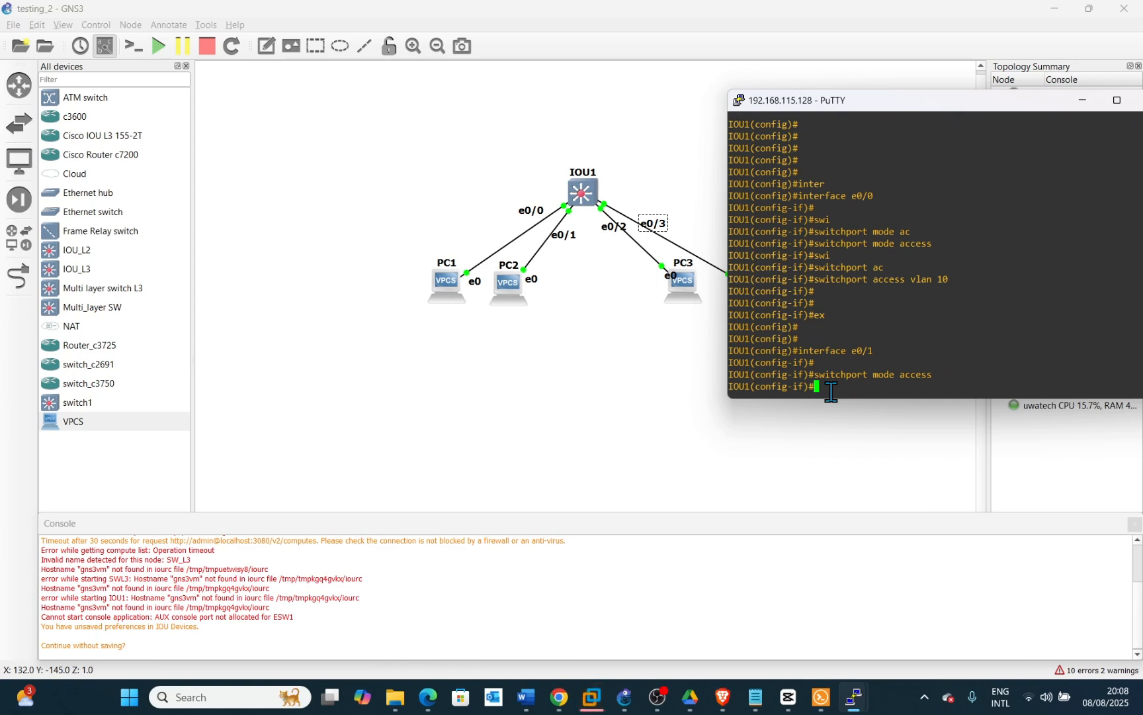
key(Up)
key(Up)
Exit Ethernet0/1's configuration and enter interface configuration for Ethernet0/2
key(Up)
key(Up)
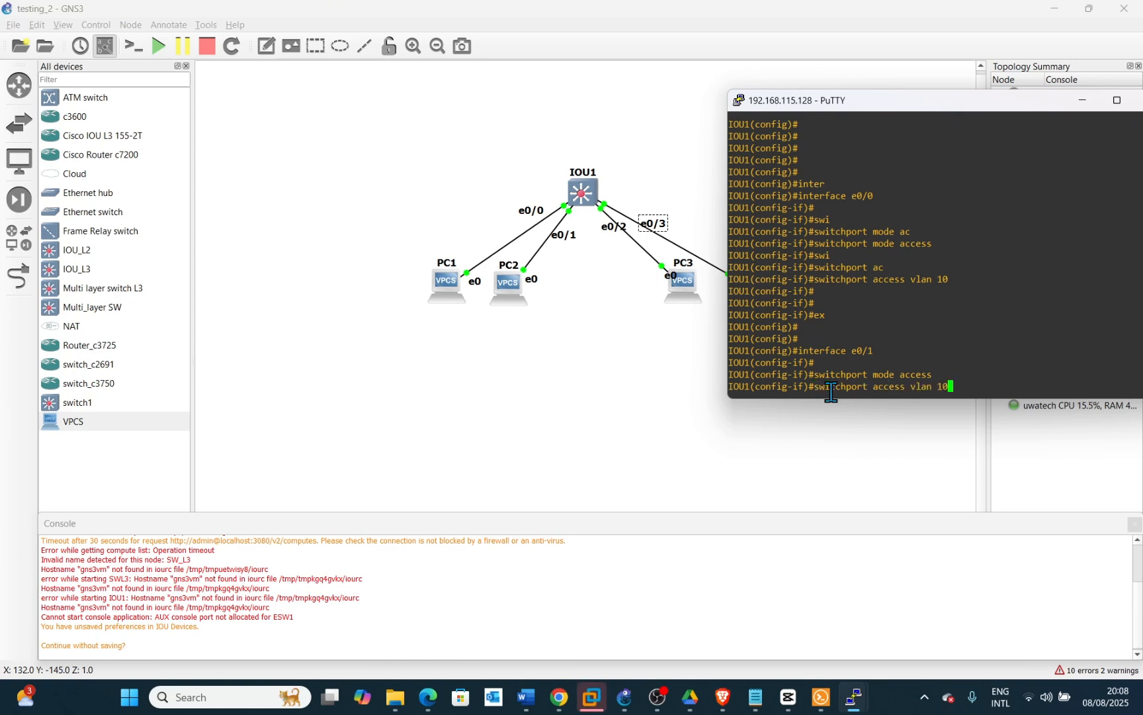
key(Return)
key(Return)
key(Return)
key(Up)
key(Up)
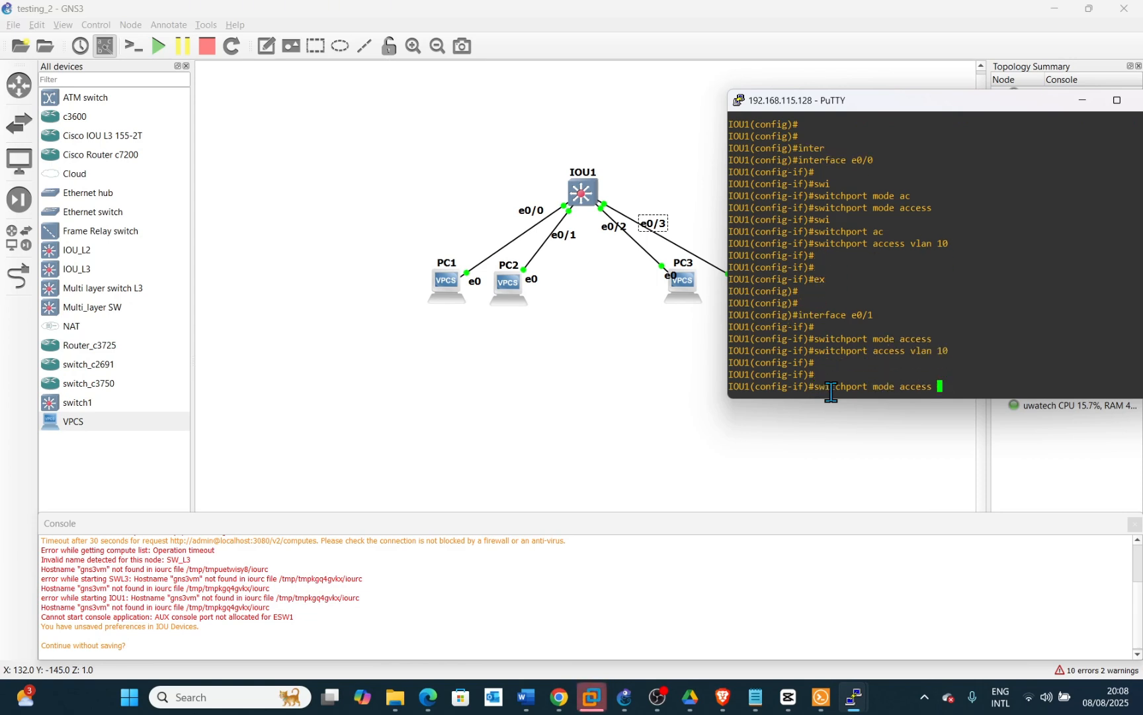
key(Up)
key(Up)
key(Return)
key(Return)
key(Return)
key(Return)
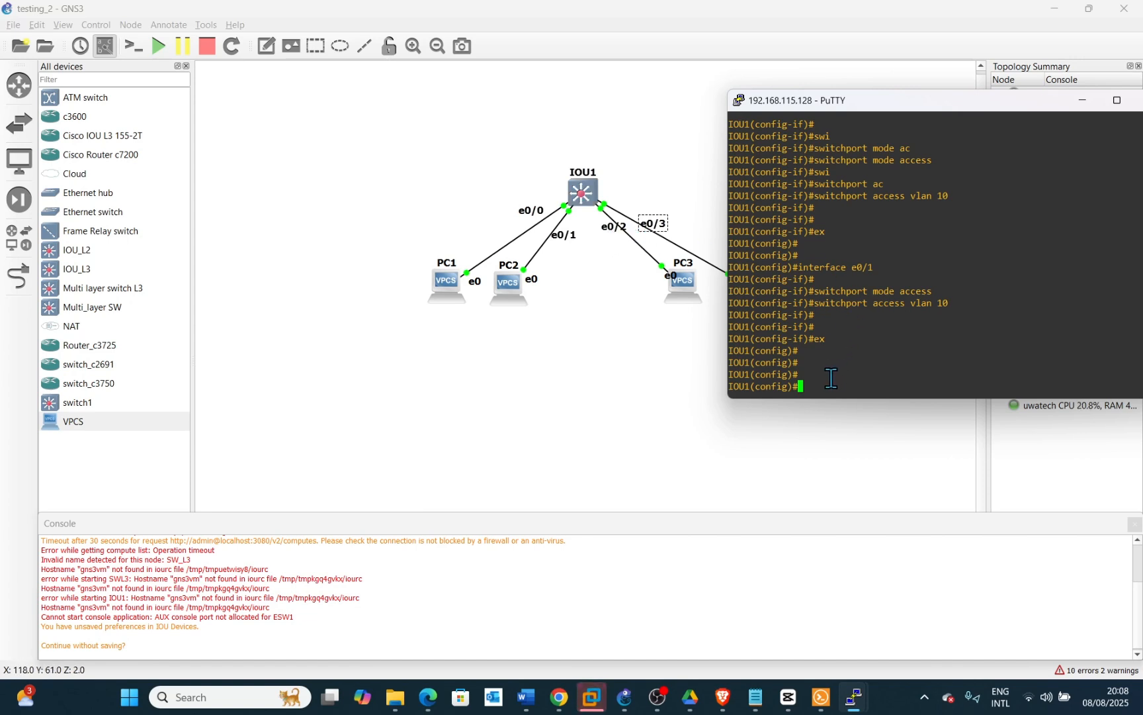
key(Up)
key(Up)
key(Up)
key(Up)
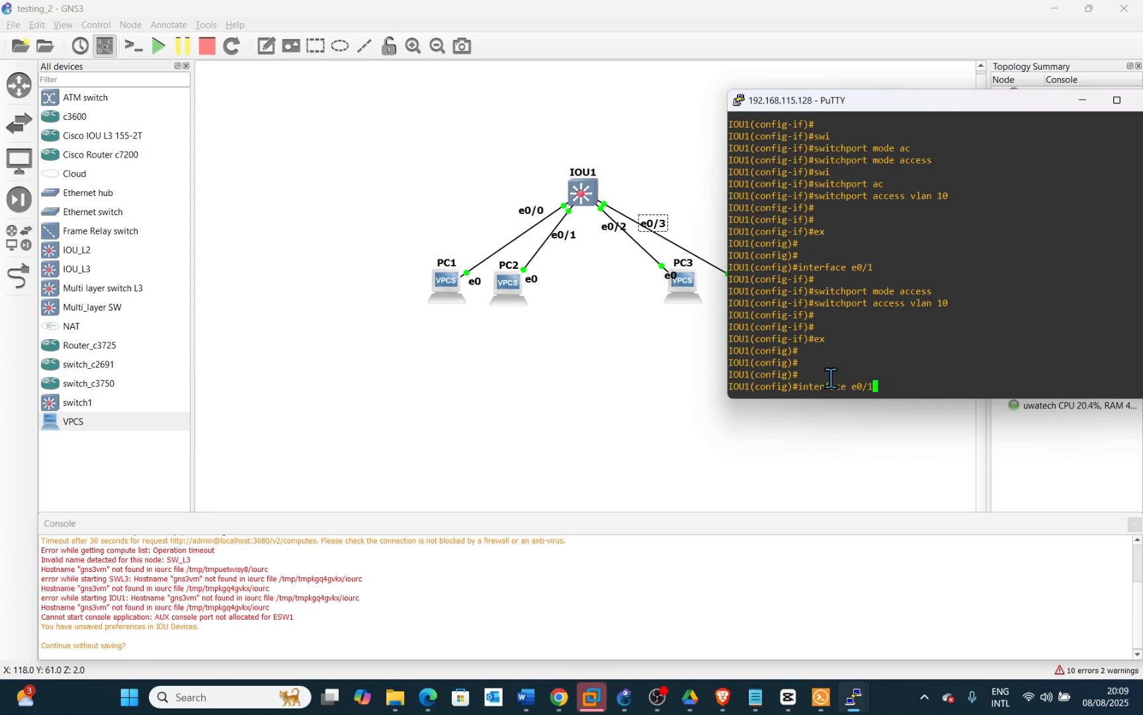
key(BackSpace)
text(2)
key(Return)
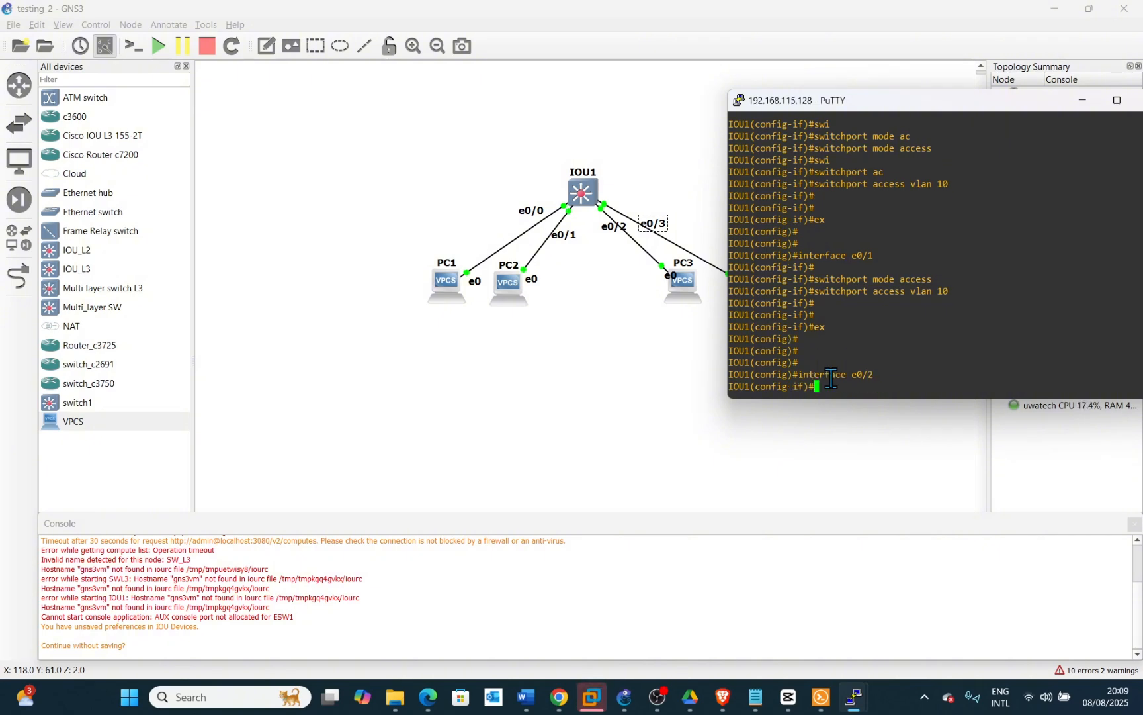
Set Ethernet0/2 to access switchport mode and assign it to access VLAN 20
key(Up)
key(Up)
key(Up)
key(Up)
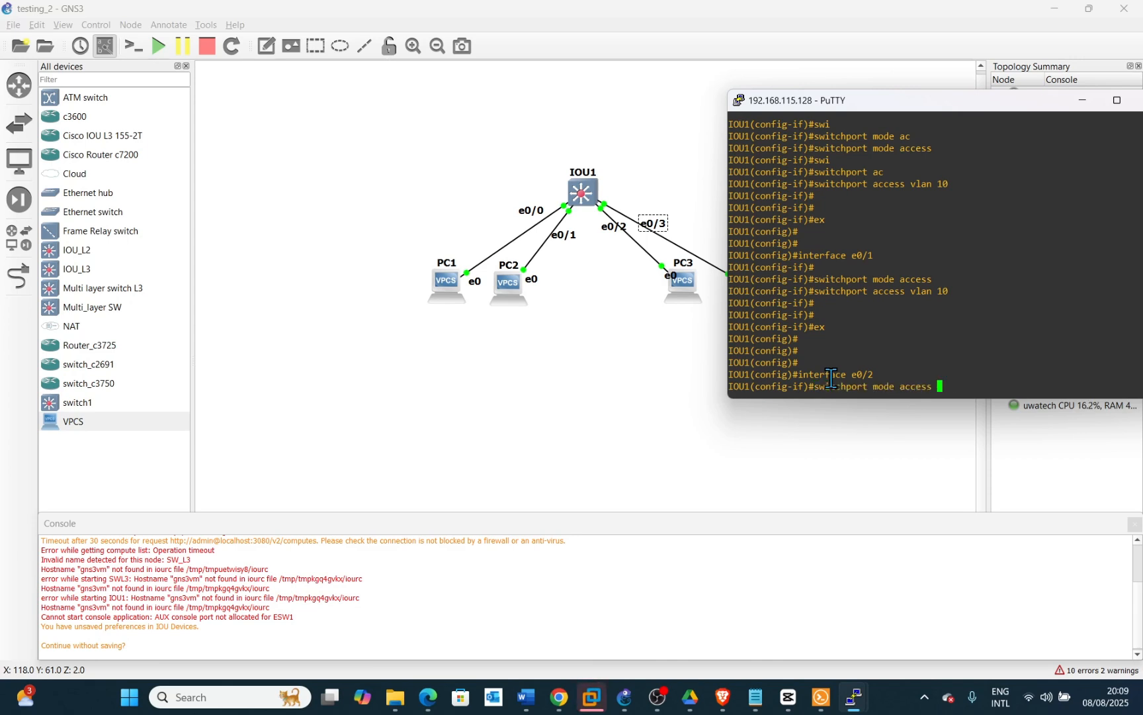
key(Return)
key(Up)
key(Up)
key(Up)
key(Up)
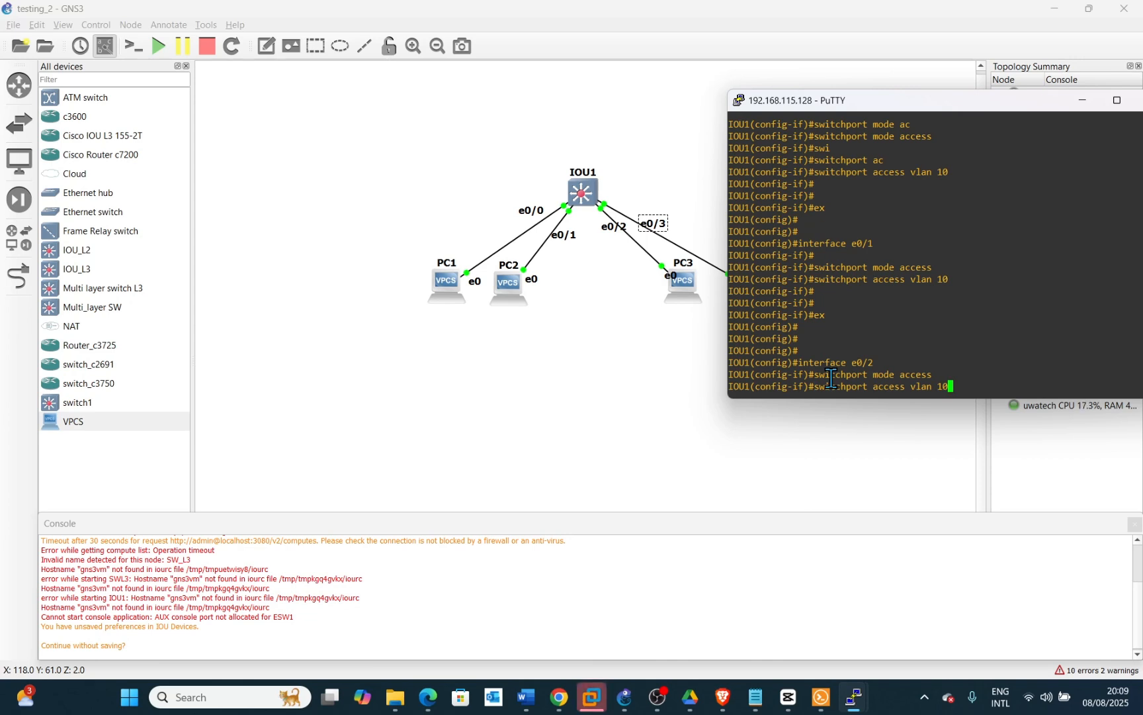
key(BackSpace)
key(BackSpace)
text(20)
key(Return)
key(Return)
key(Return)
Enter interface configuration for Ethernet0/3
key(Up)
key(Up)
key(Up)
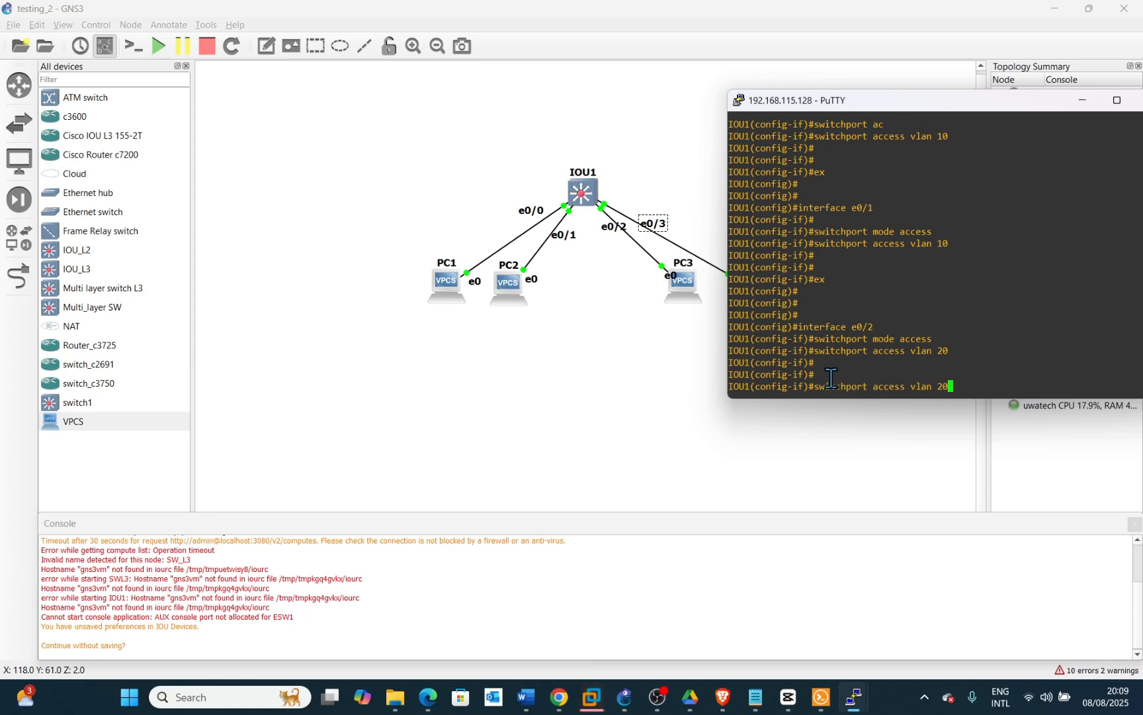
key(Up)
key(Up)
key(Up)
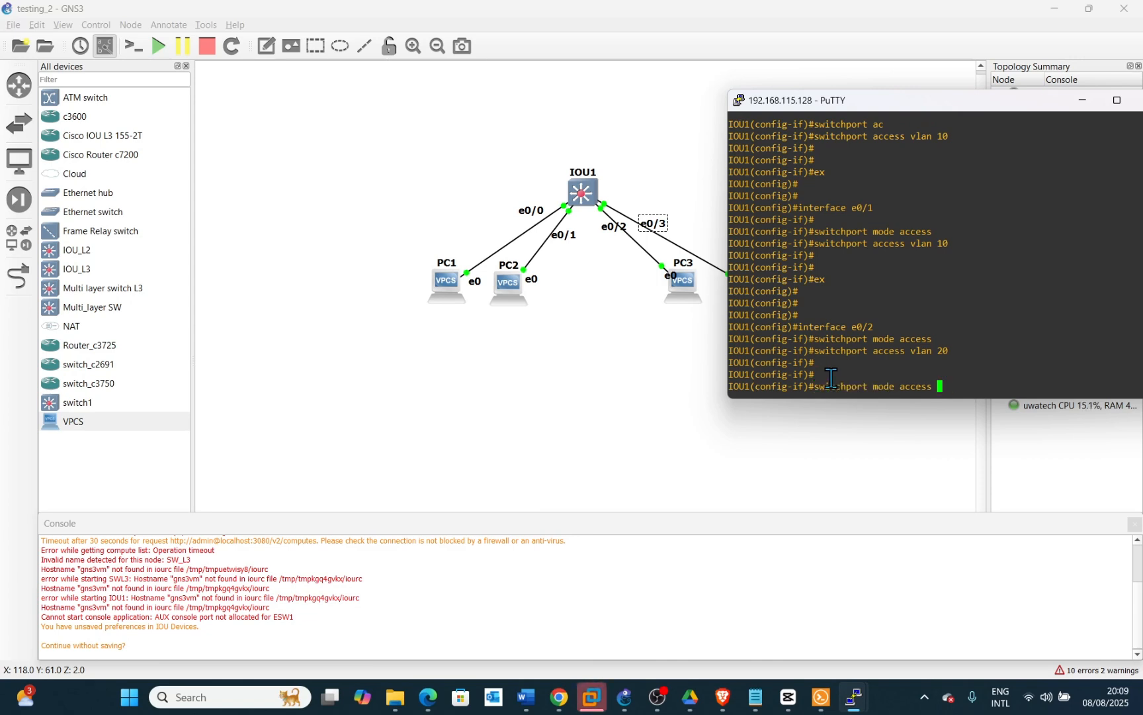
key(Up)
key(BackSpace)
text(3)
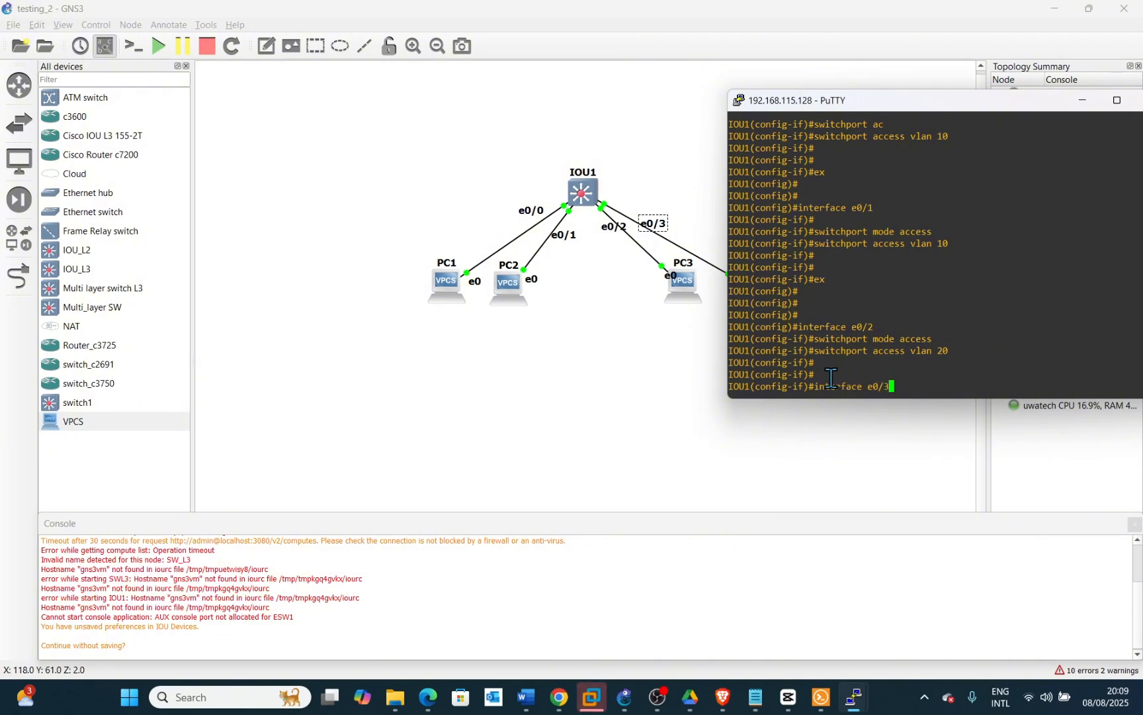
key(Return)
key(Return)
key(Return)
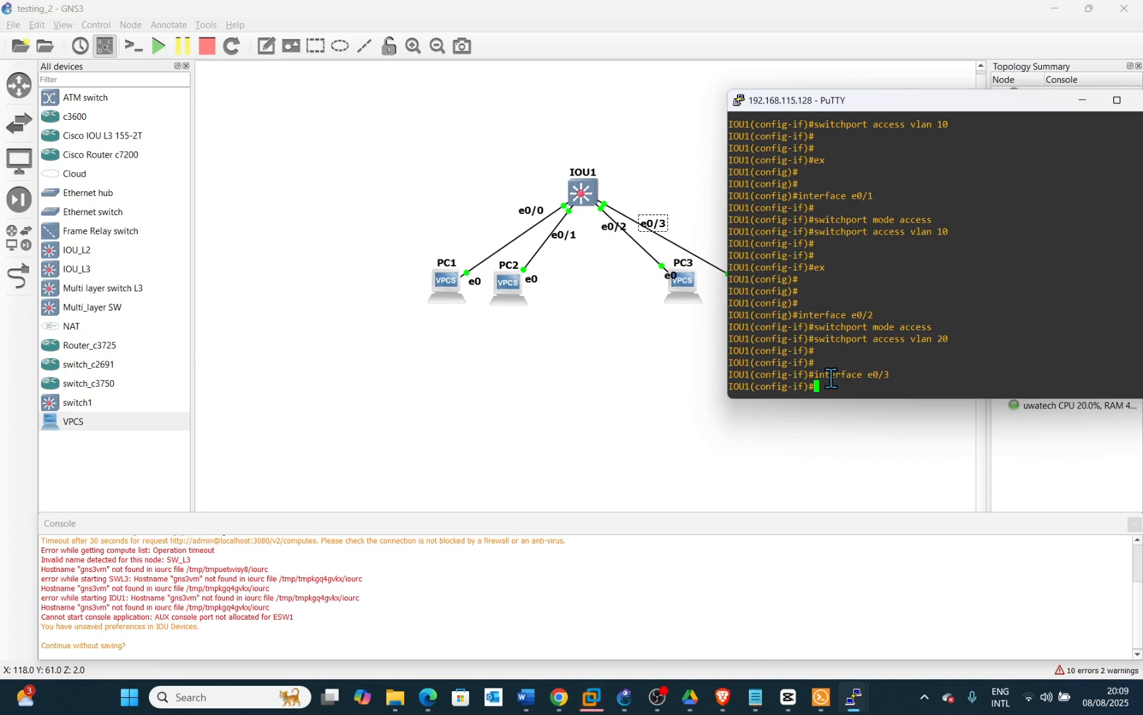
Set Ethernet0/3 to access switchport mode
key(Up)
key(Up)
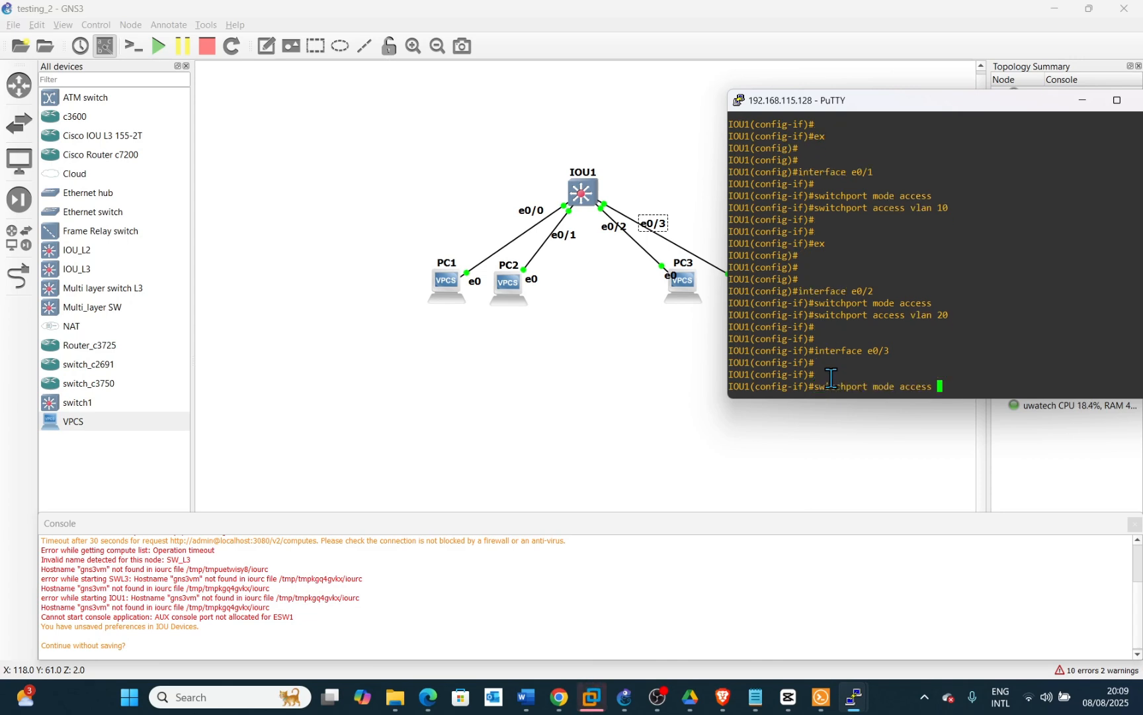
key(Up)
key(Up)
key(Down)
key(Return)
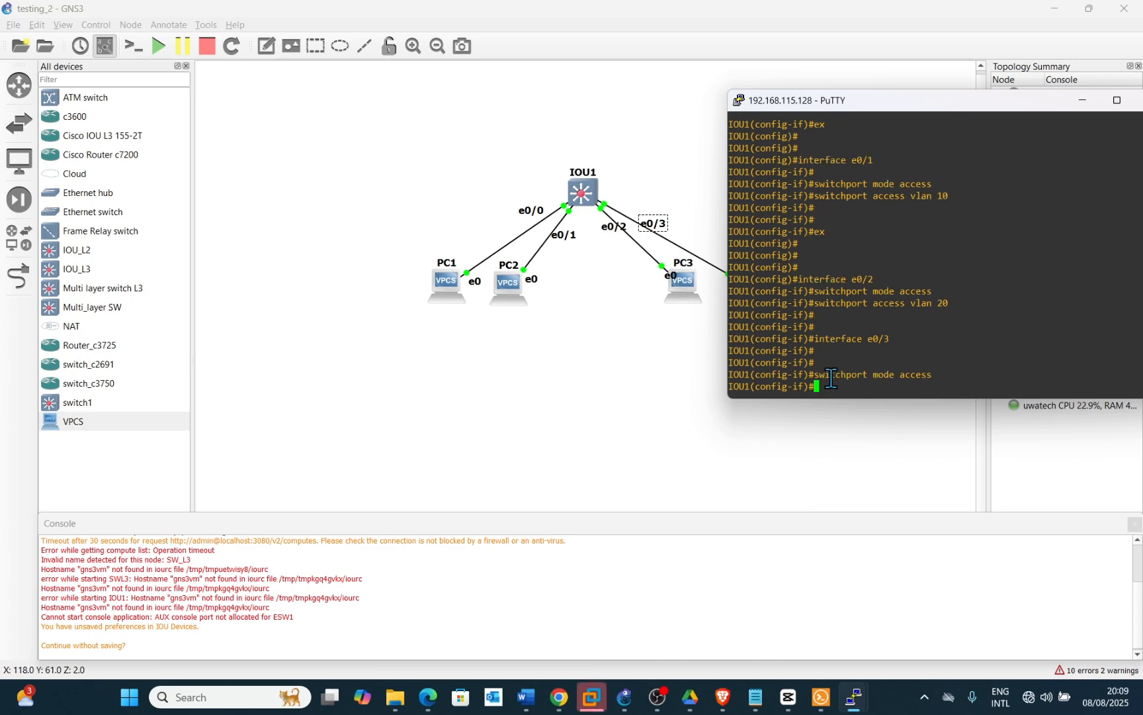
Assign Ethernet0/3 to access VLAN 20
key(Up)
key(Up)
key(Up)
key(Down)
key(Down)
key(Up)
key(Up)
key(Up)
key(Up)
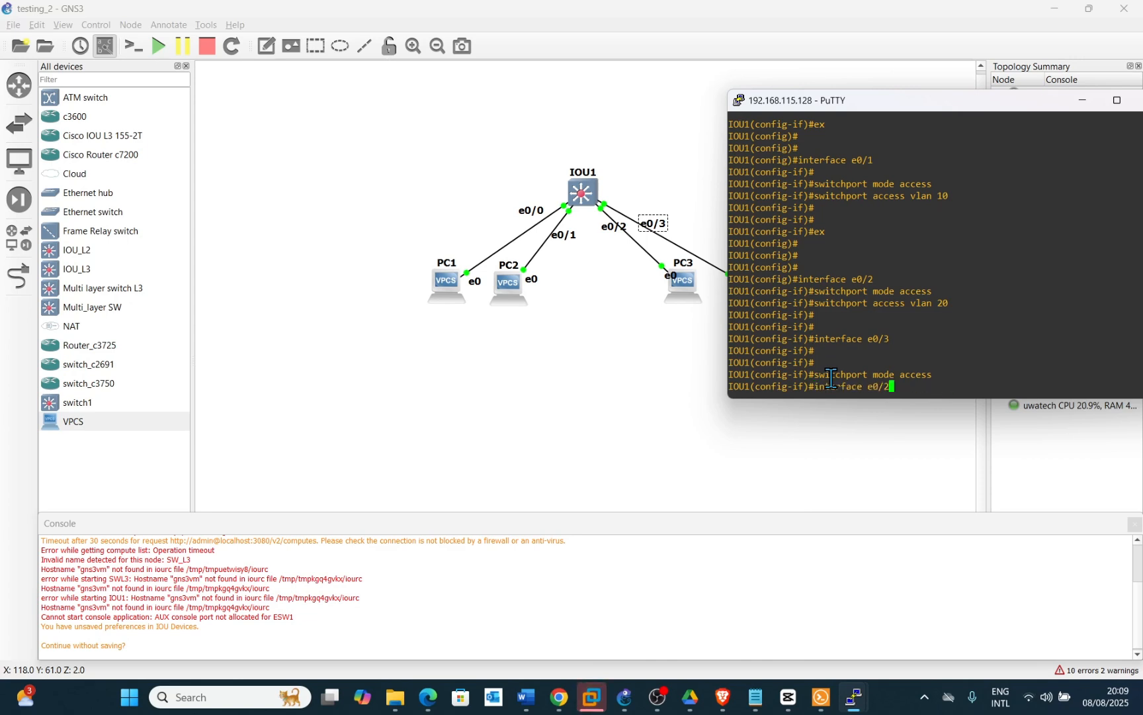
key(Down)
key(Down)
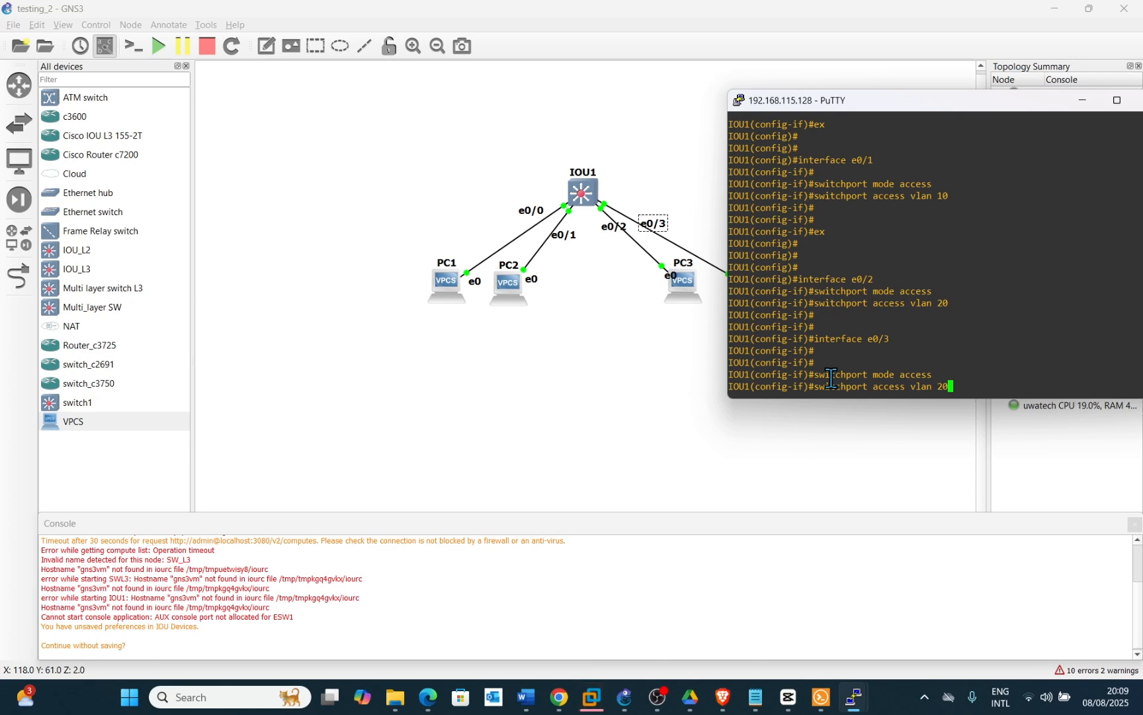
key(Return)
key(Return)
key(Return)
Exit Ethernet0/3's interface configuration back to global configuration mode
key(Return)
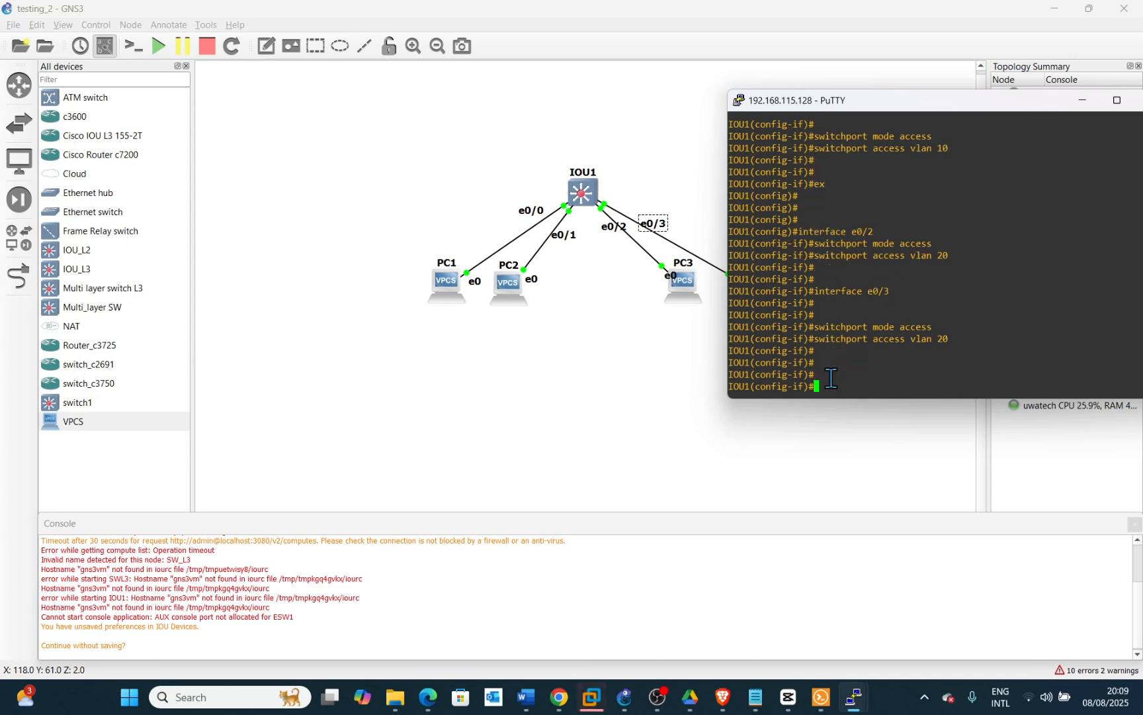
text(ex)
key(Return)
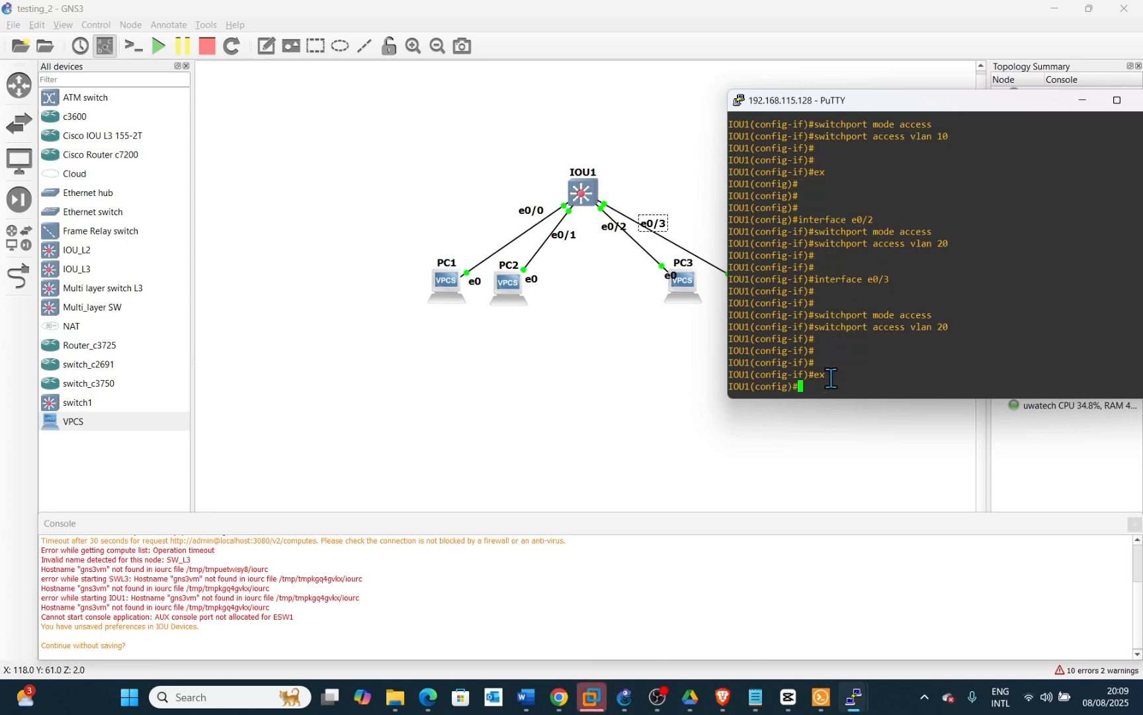
key(Return)
key(Return)
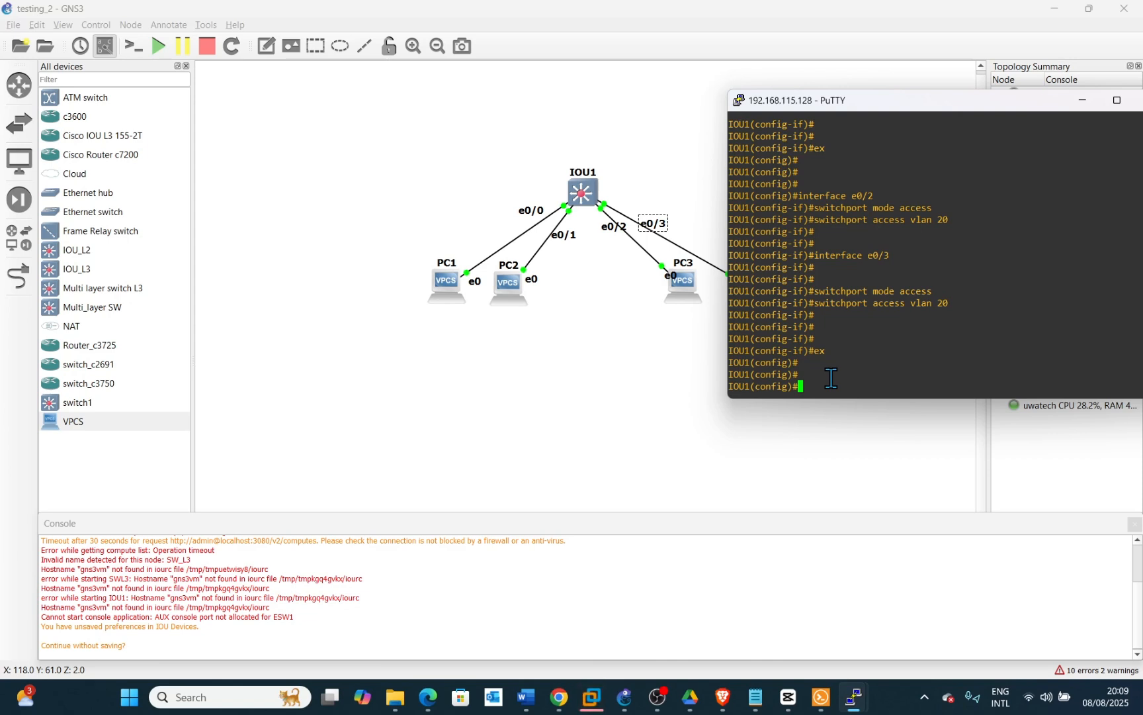
text(s)
key(BackSpace)
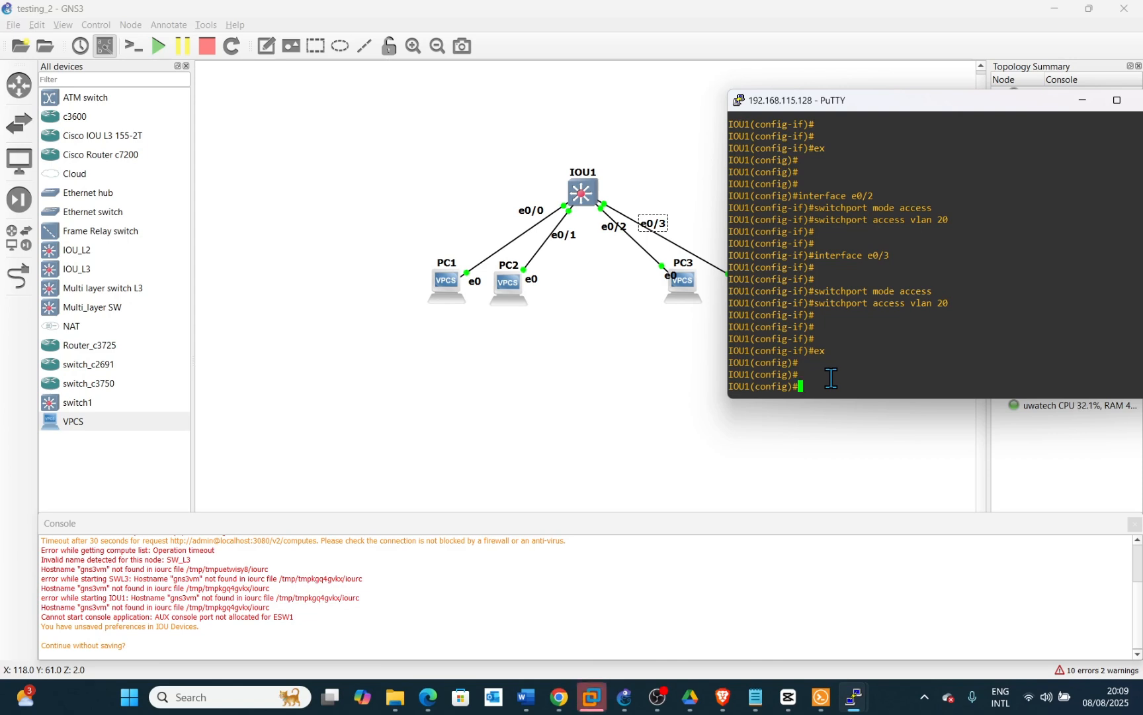
Display the brief VLAN summary on the switch from global configuration mode
text(dos)
key(BackSpace)
text(show vlan )
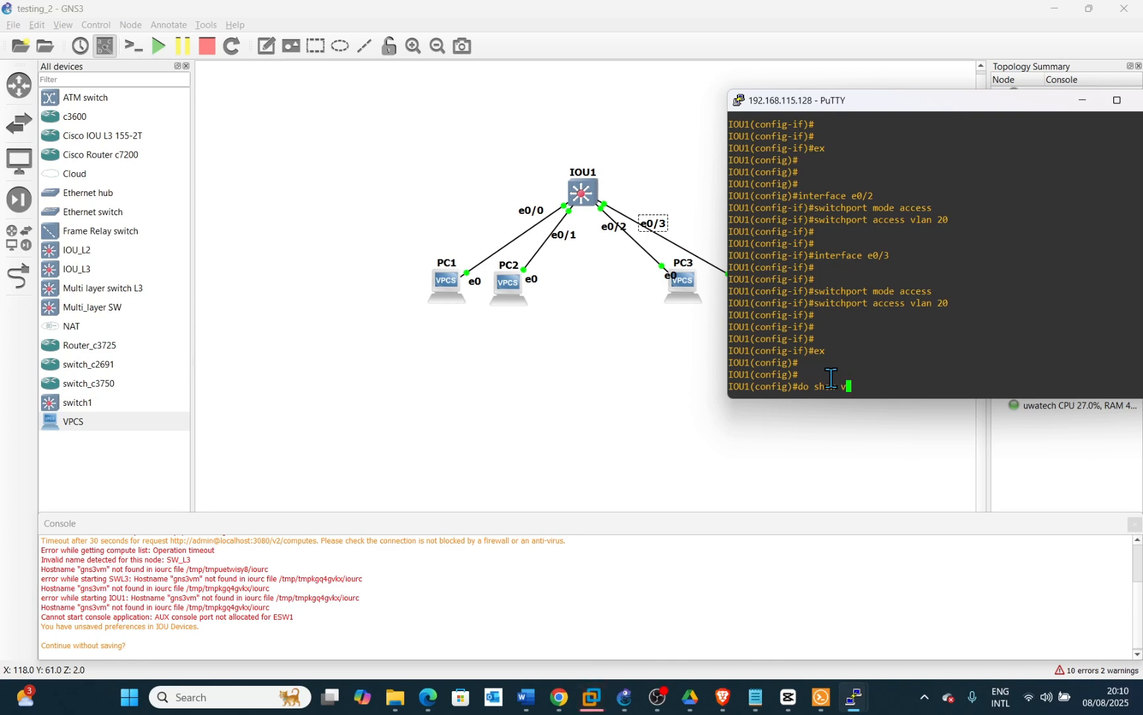
text(br)
key(Return)
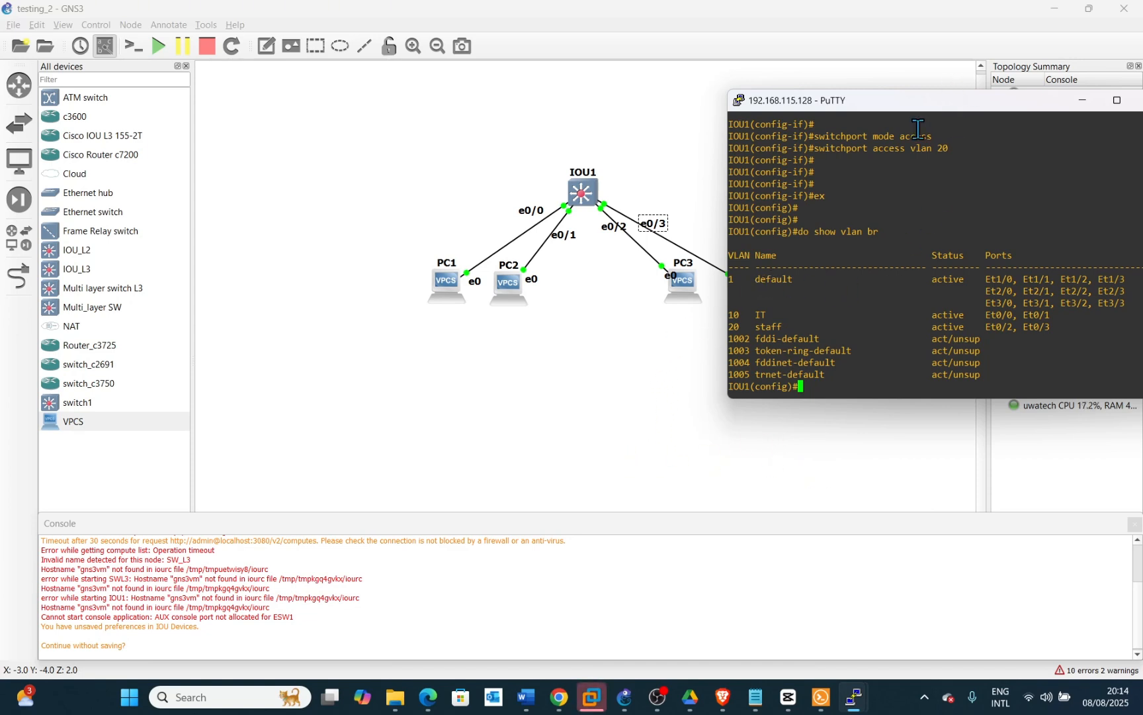
Open a console session to PC1 and wake its VPCS prompt
drag(926, 107, 981, 99)
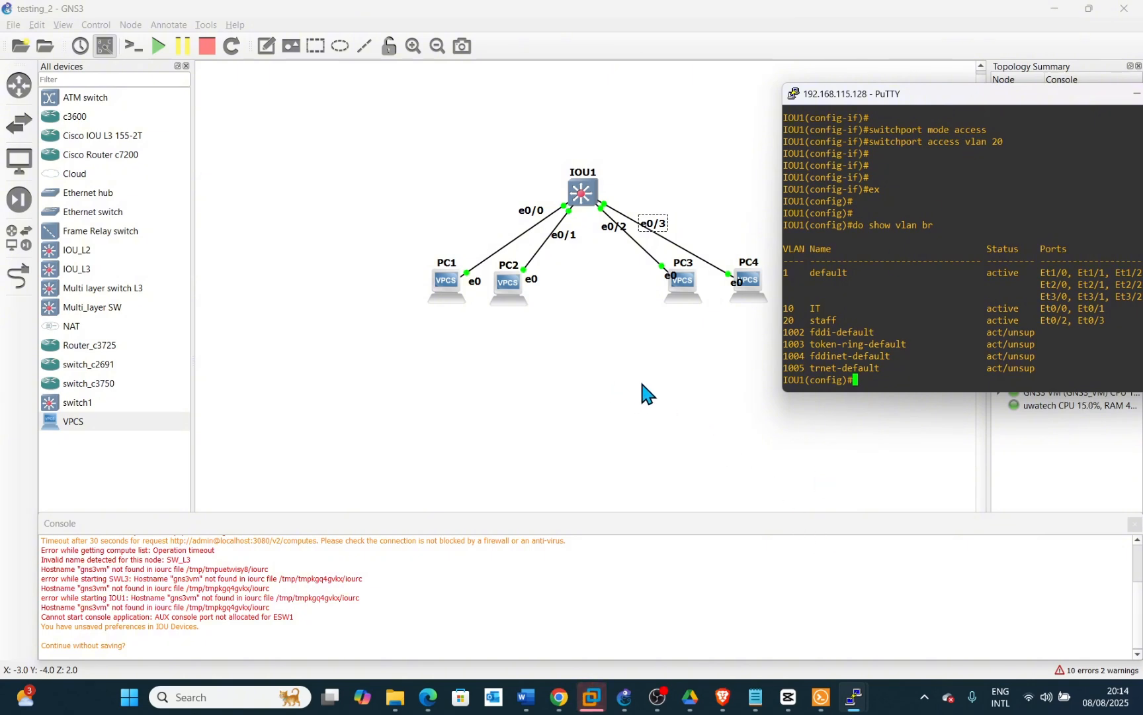
click(851, 704)
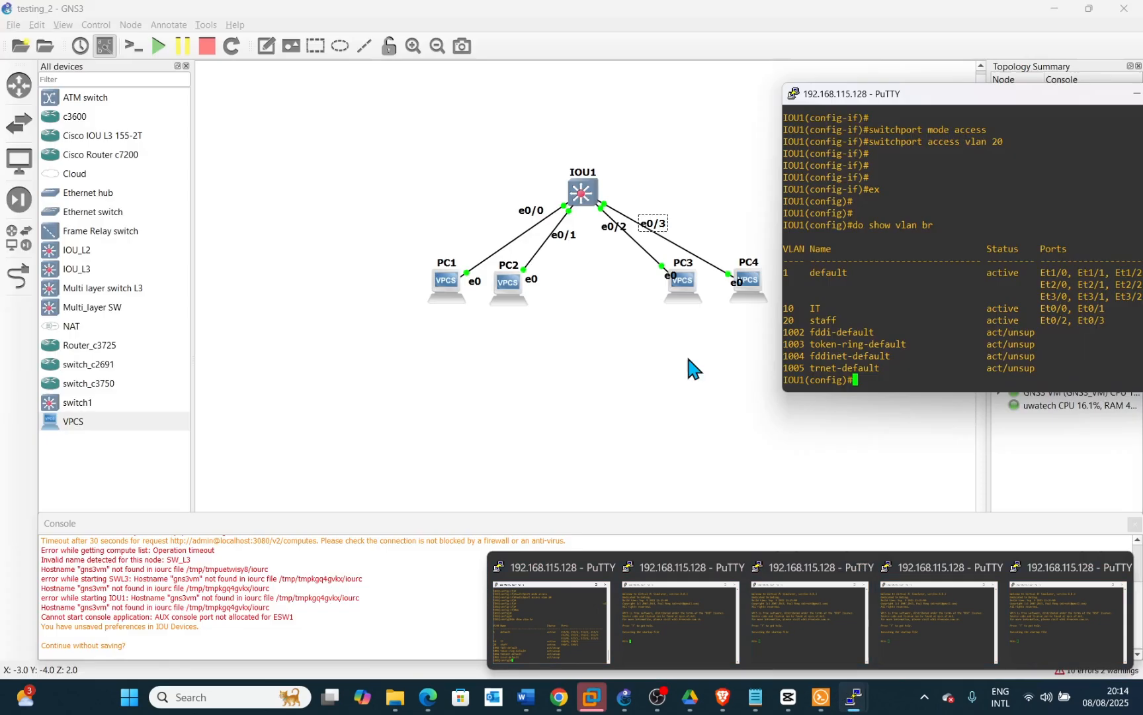
click(447, 290)
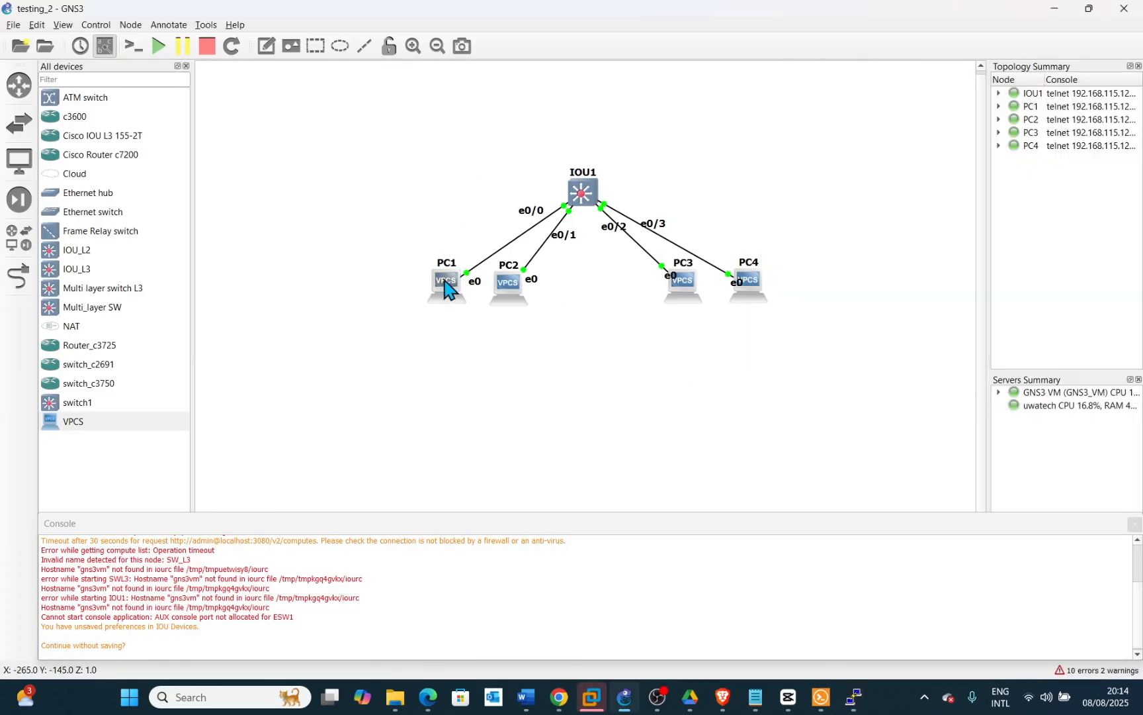
right_click(444, 278)
click(461, 303)
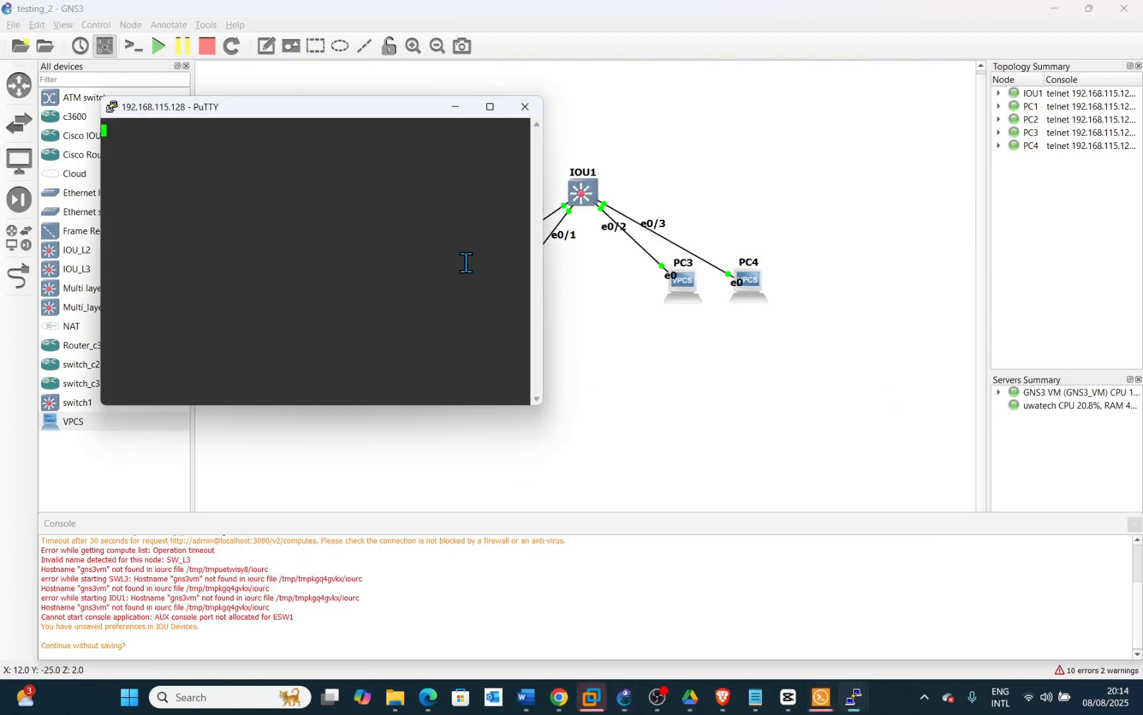
double_click(356, 218)
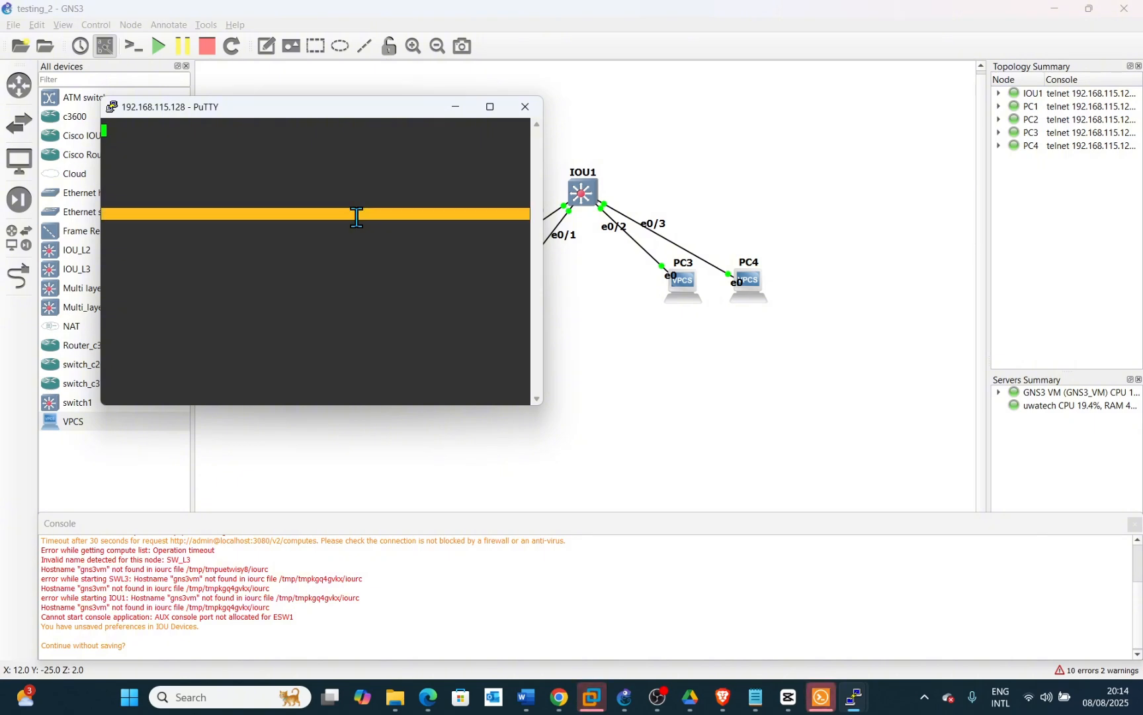
key(Return)
key(Return)
key(Return)
key(Return)
key(Return)
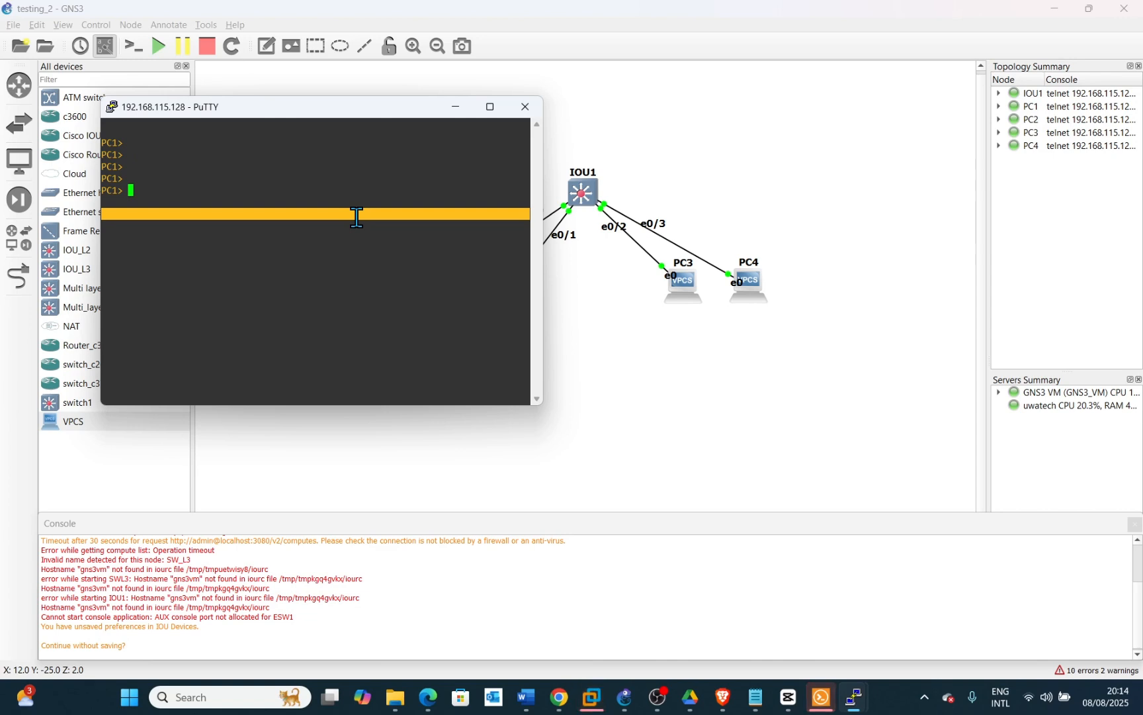
Set PC1's IP address to 192.168.10.2 with mask 255.255.255.0 and gateway 192.168.10.1
text(ip )
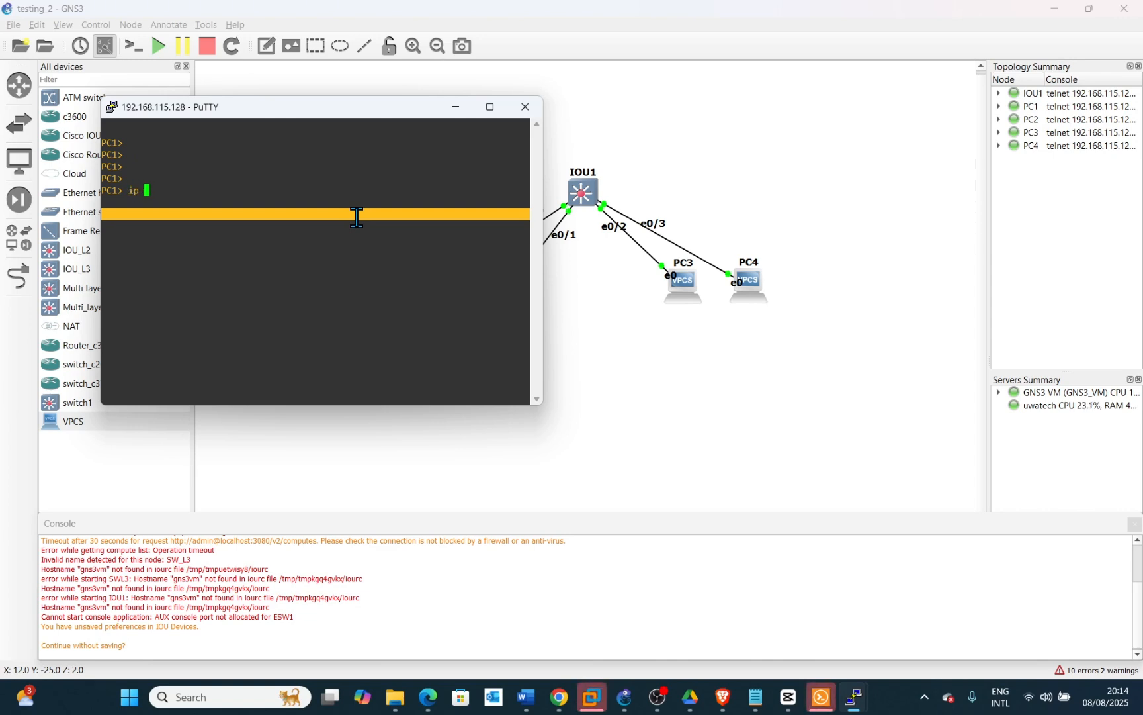
text(192.168)
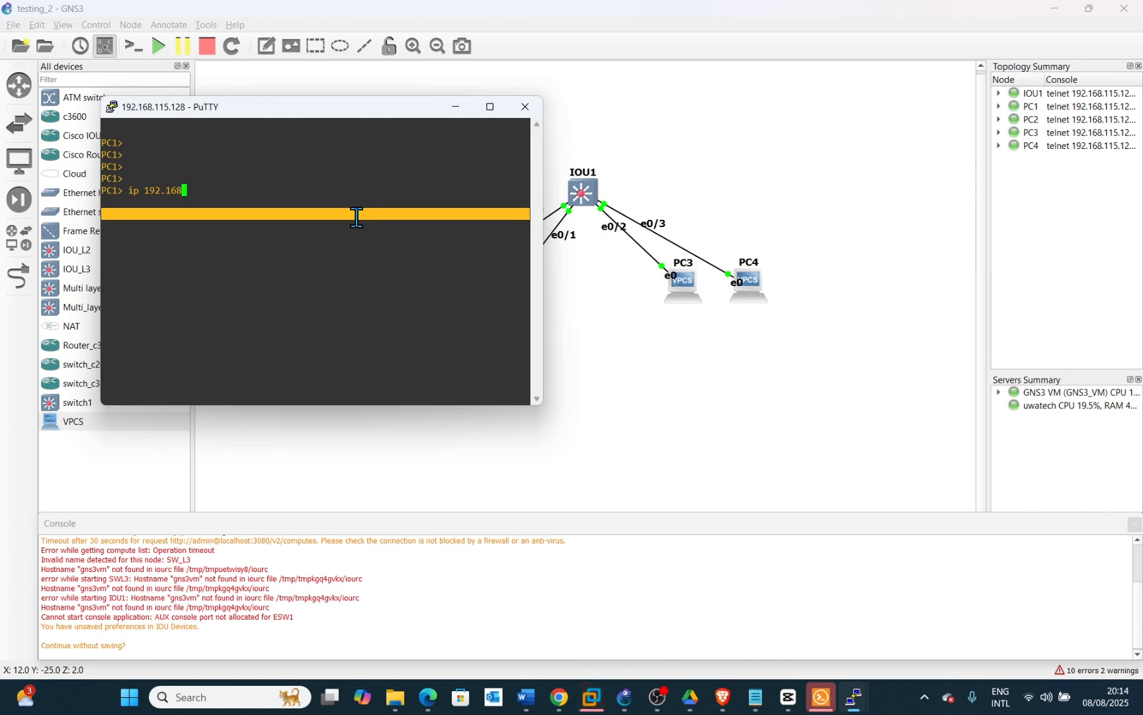
text(.10.)
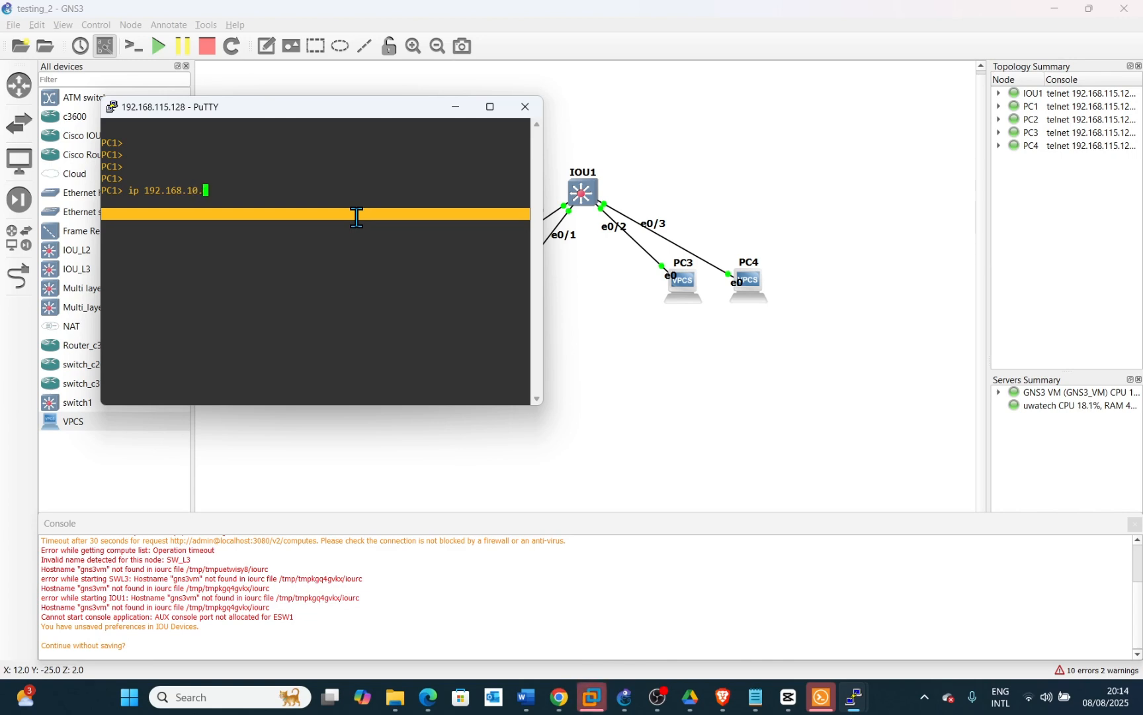
text(2)
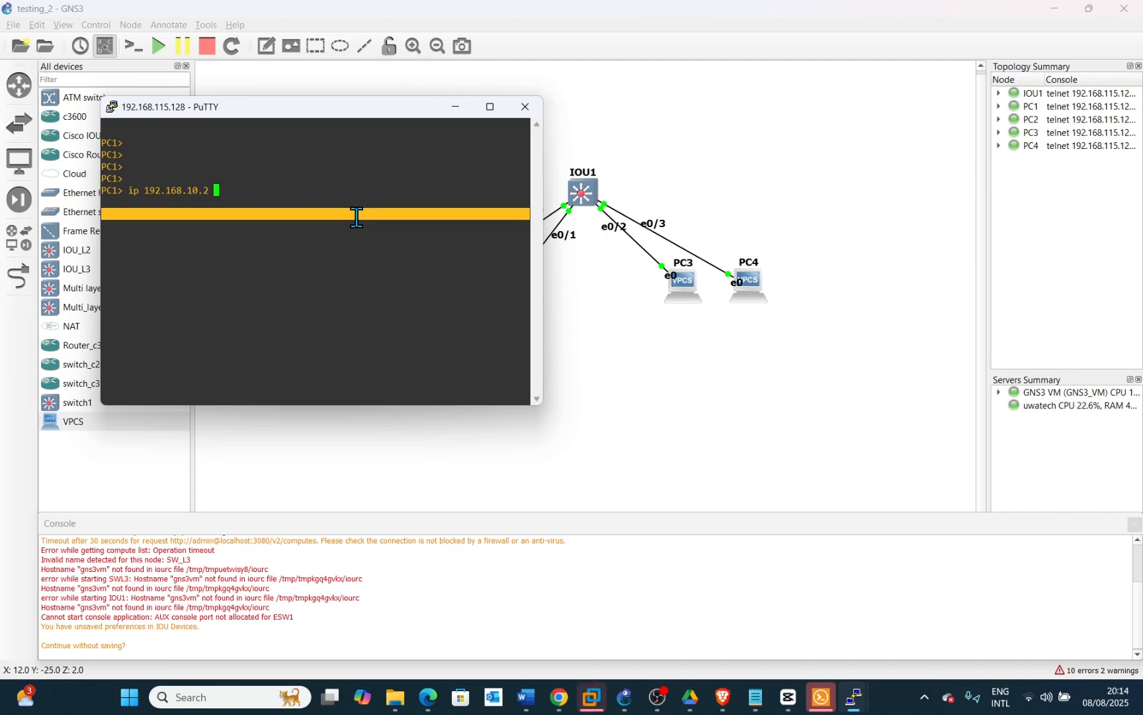
text( 255)
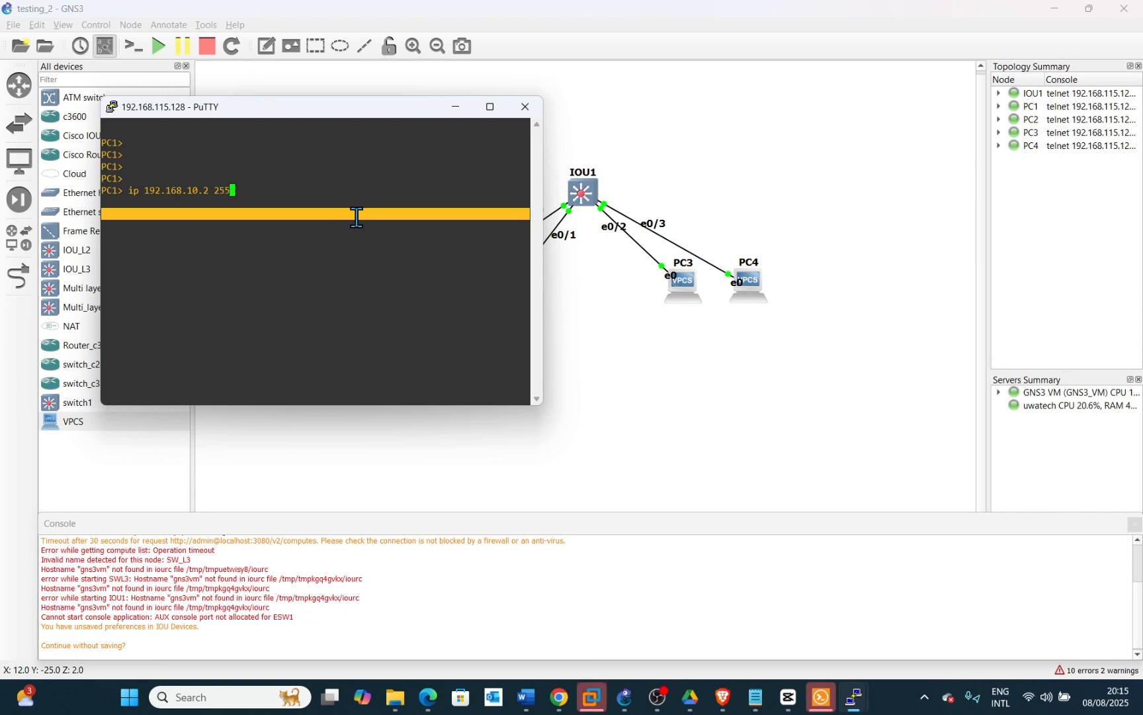
text(.255.255.)
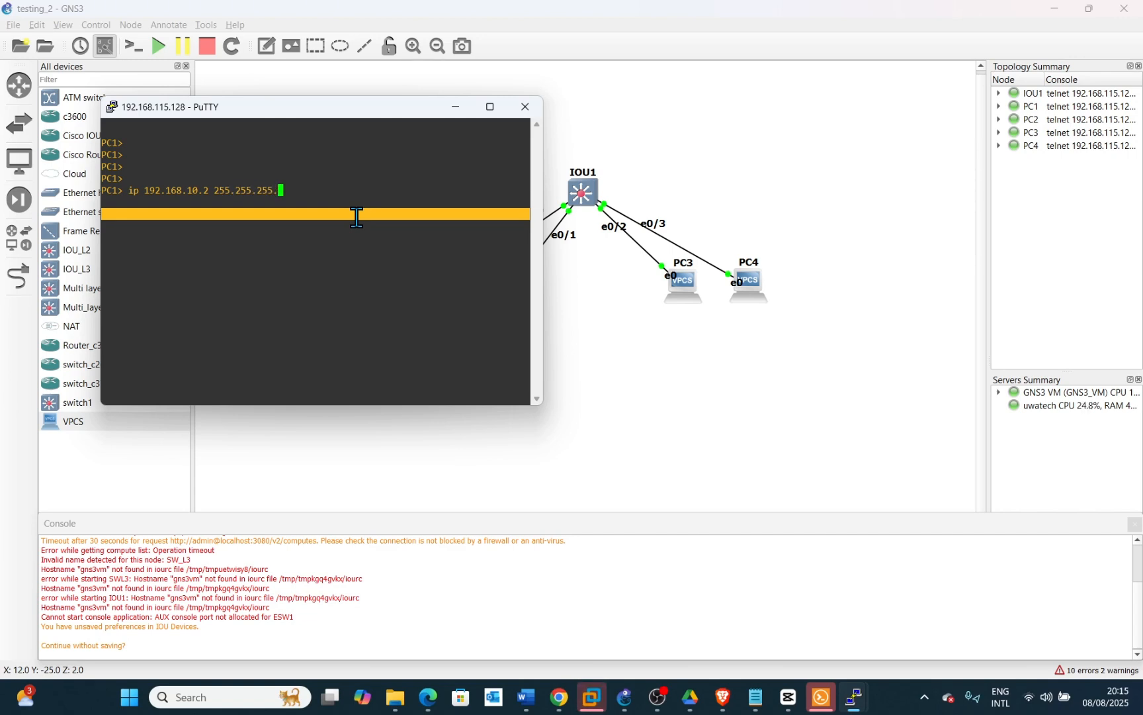
text(0 192.1)
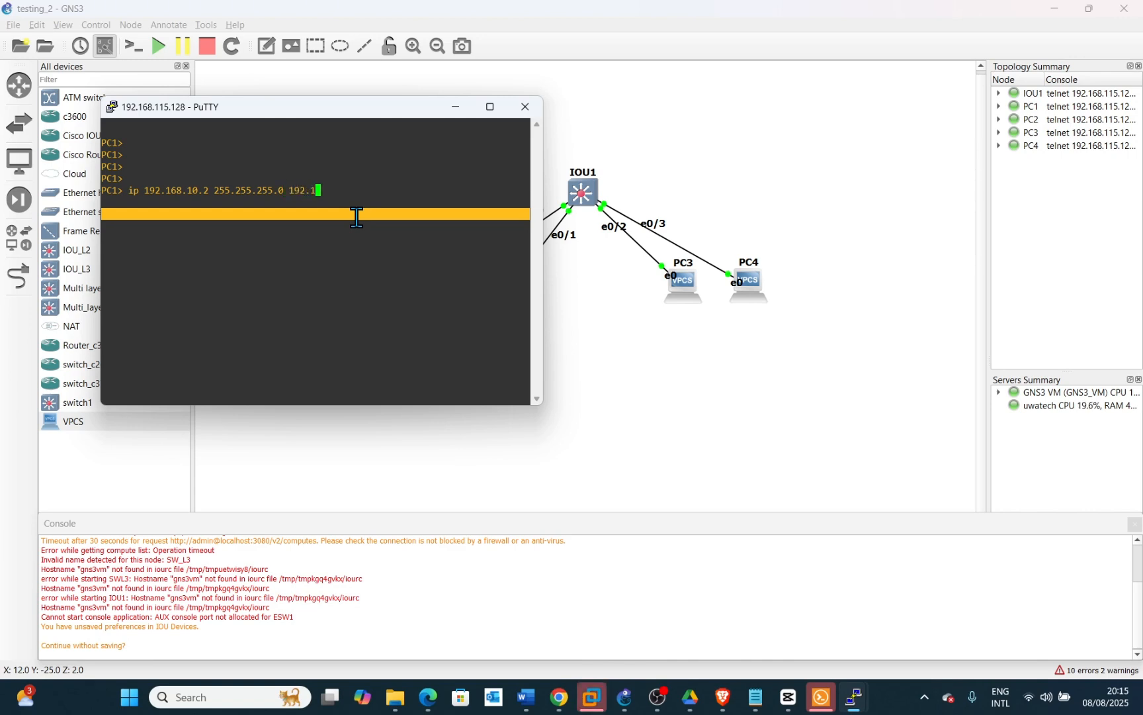
text(68.10.1)
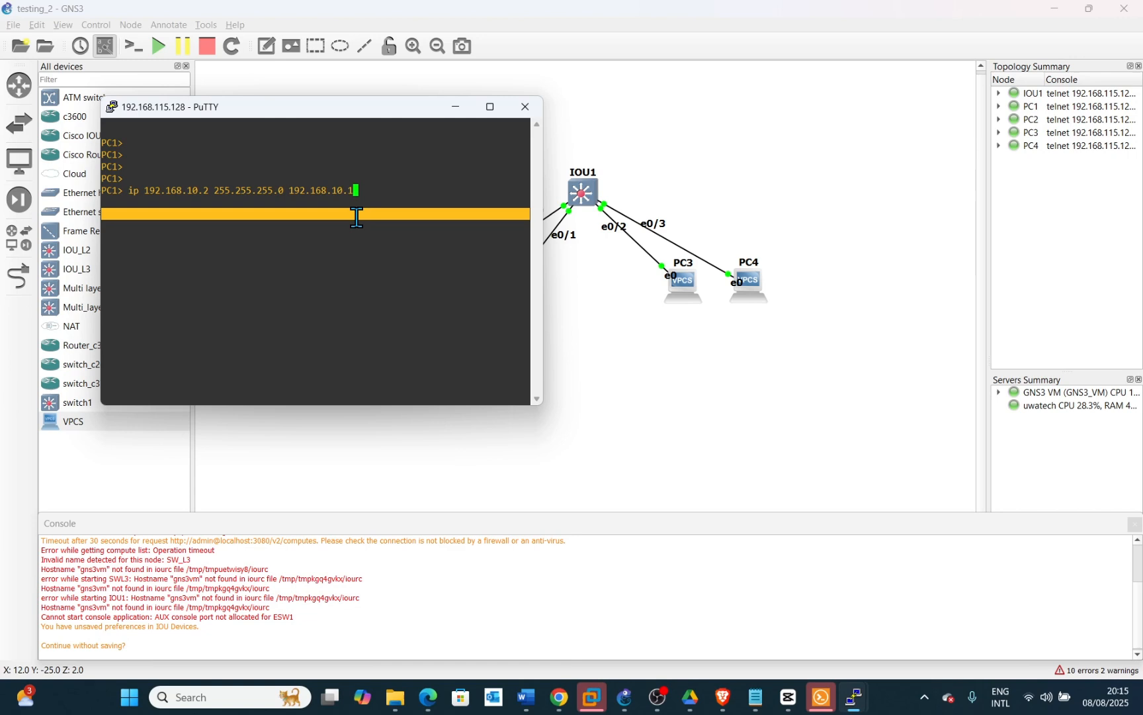
key(Return)
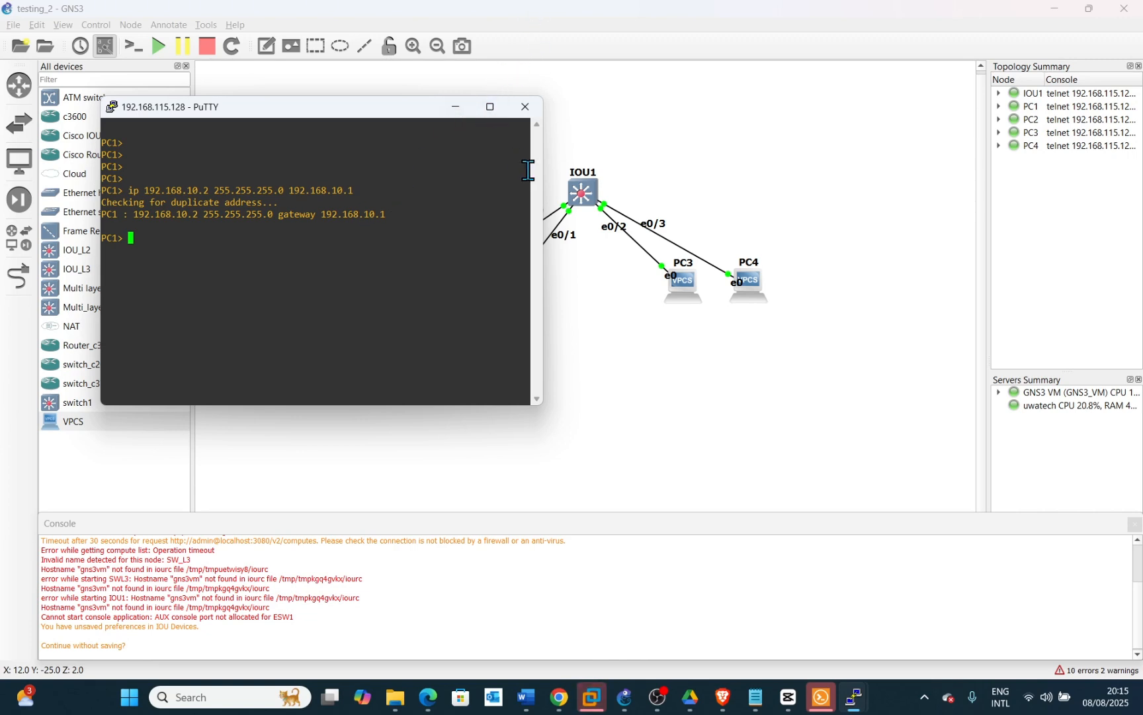
Move PC1's console aside and open a console session to PC2, waking its prompt
drag(542, 175, 398, 166)
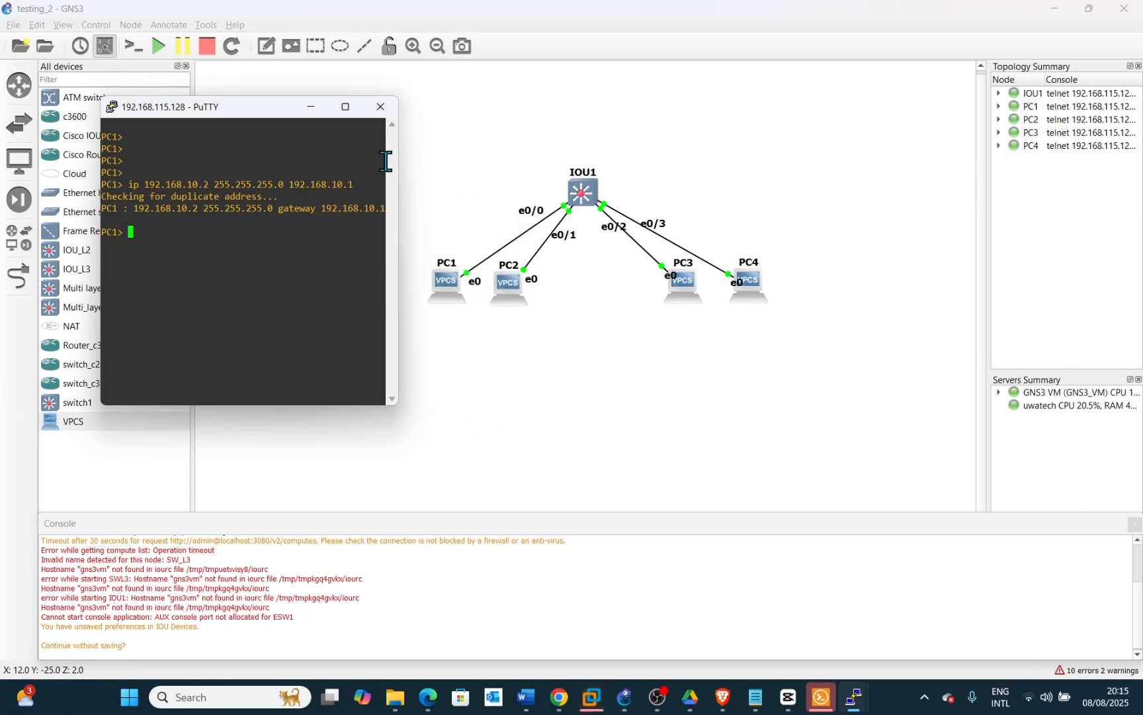
drag(246, 108, 146, 397)
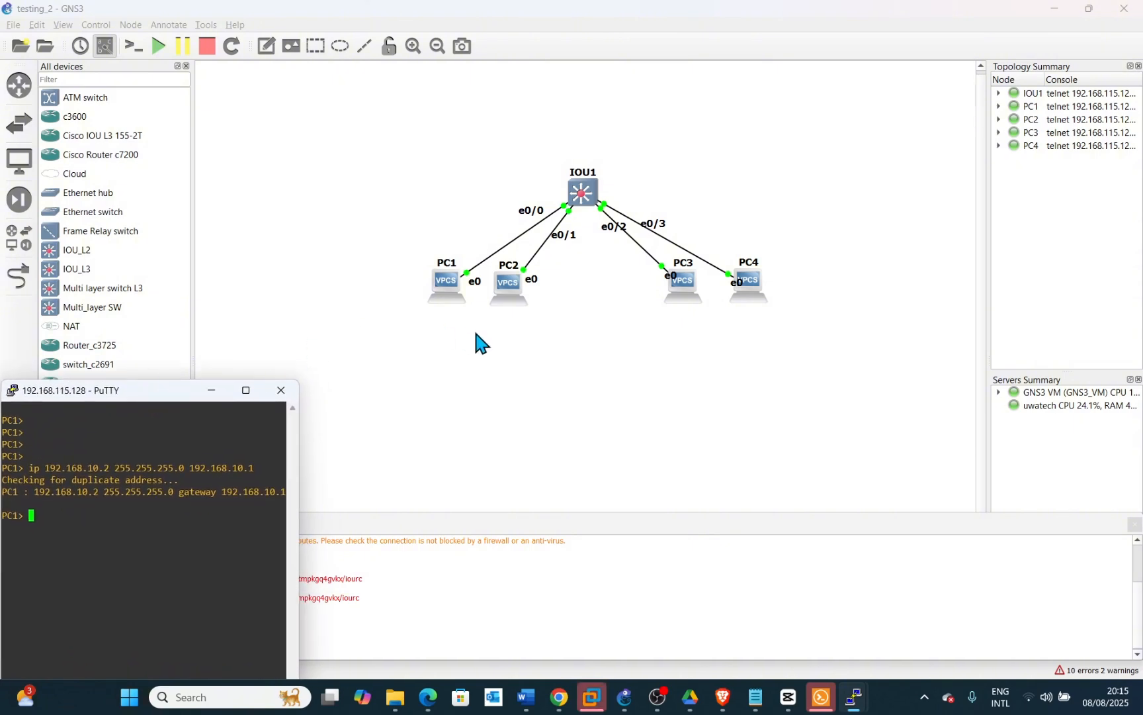
click(513, 289)
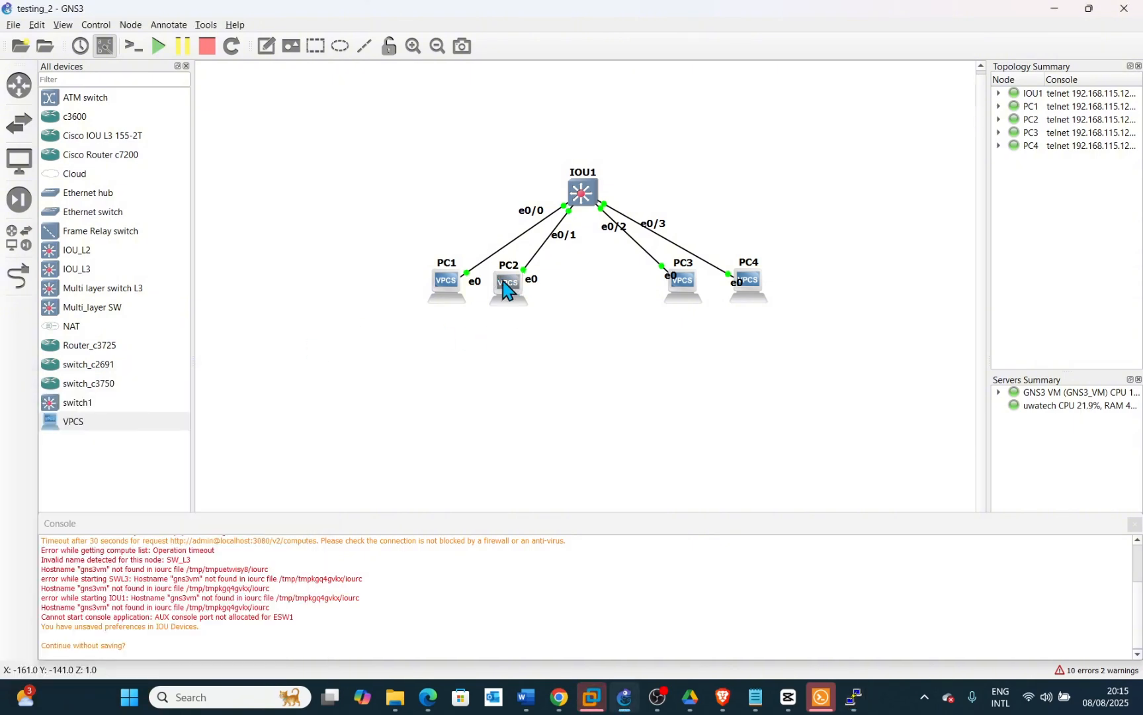
right_click(503, 281)
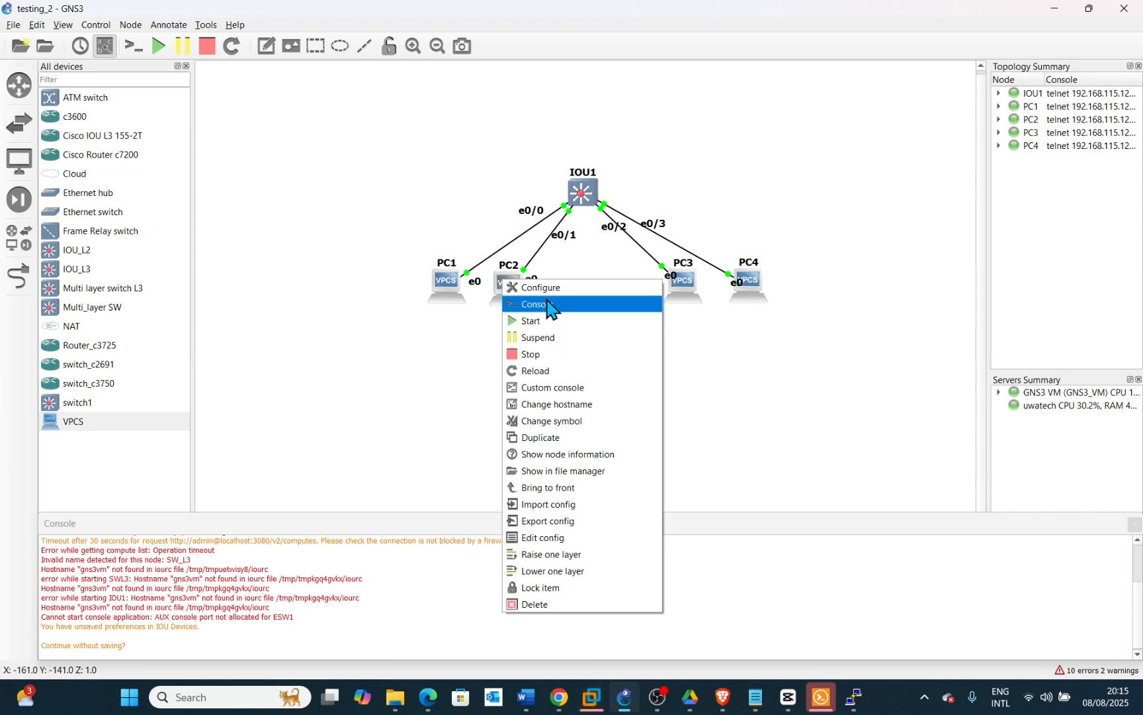
click(536, 303)
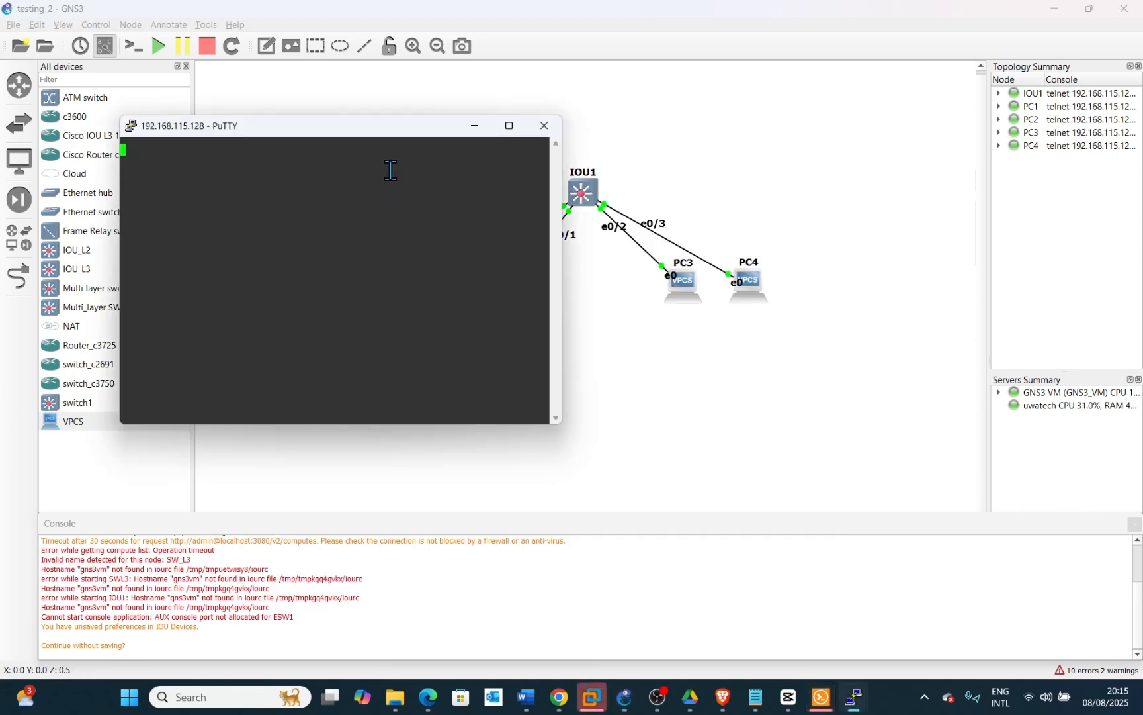
drag(563, 212, 423, 201)
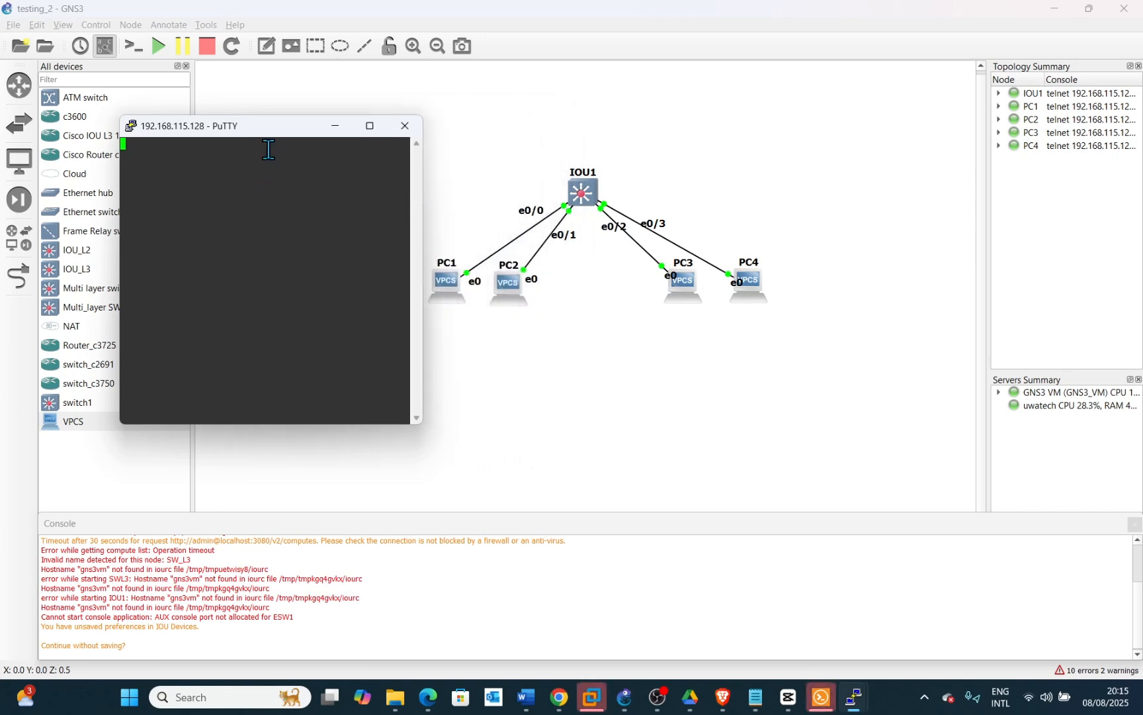
drag(264, 130, 152, 33)
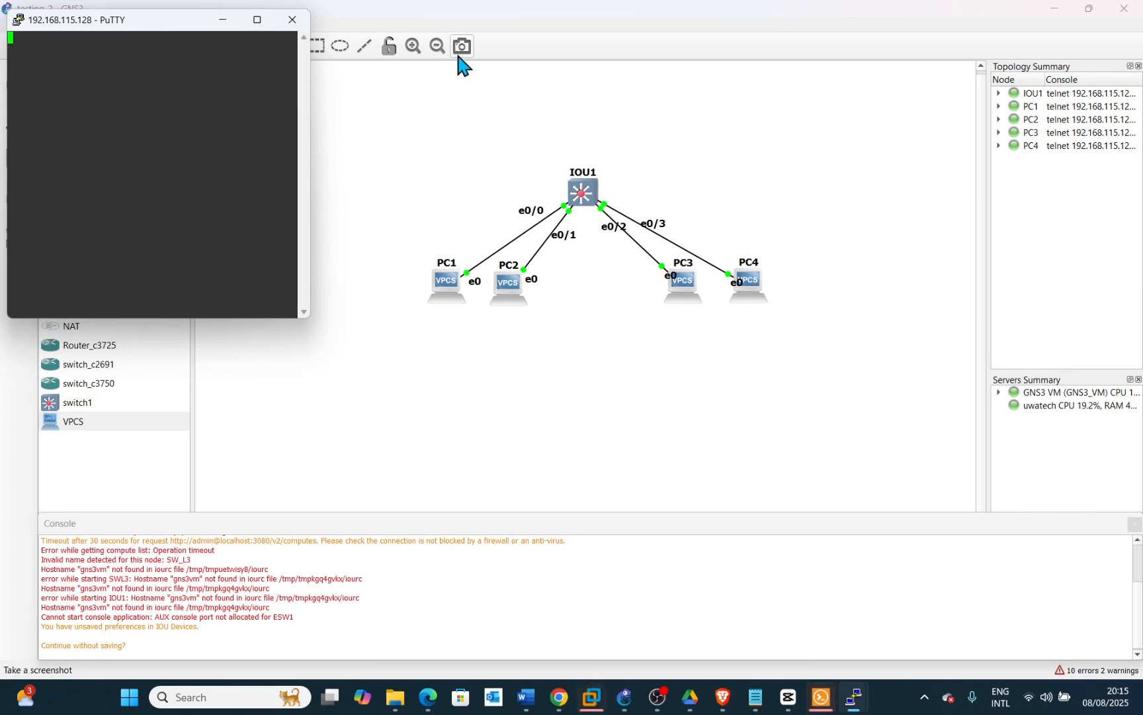
key(Return)
key(Return)
key(Return)
key(Return)
key(Return)
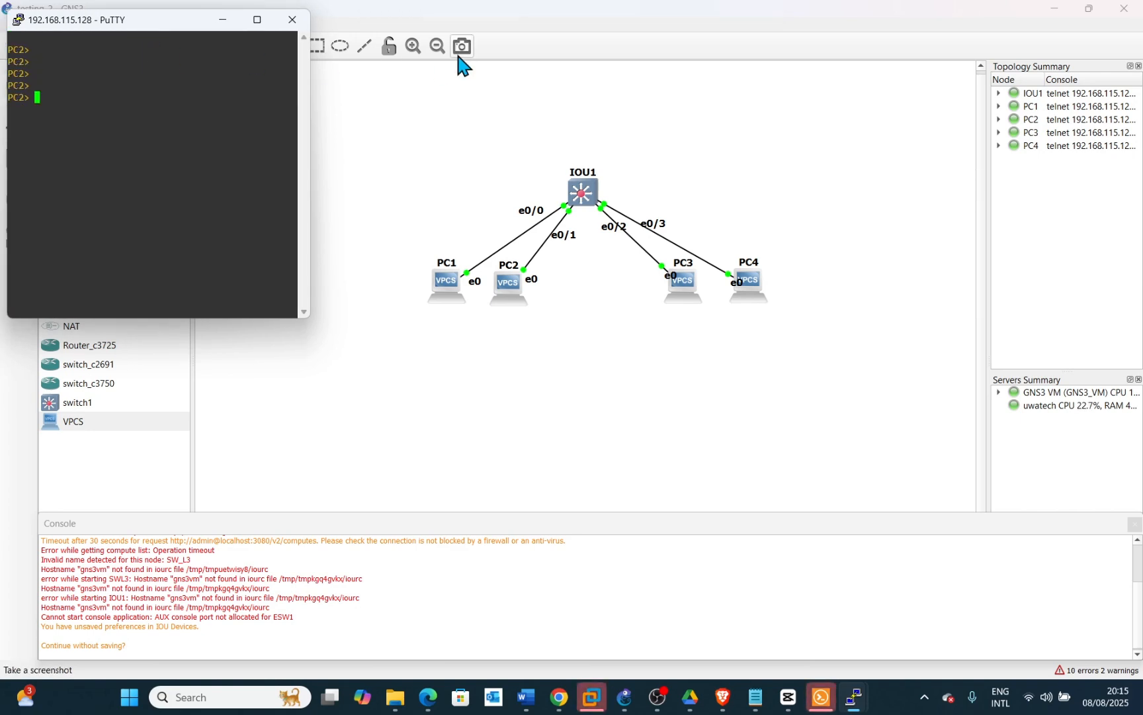
Try to set PC2's address as 192.268.10.3 with mask 255.255.255.0 and gateway 192.168.10.1
text(ip )
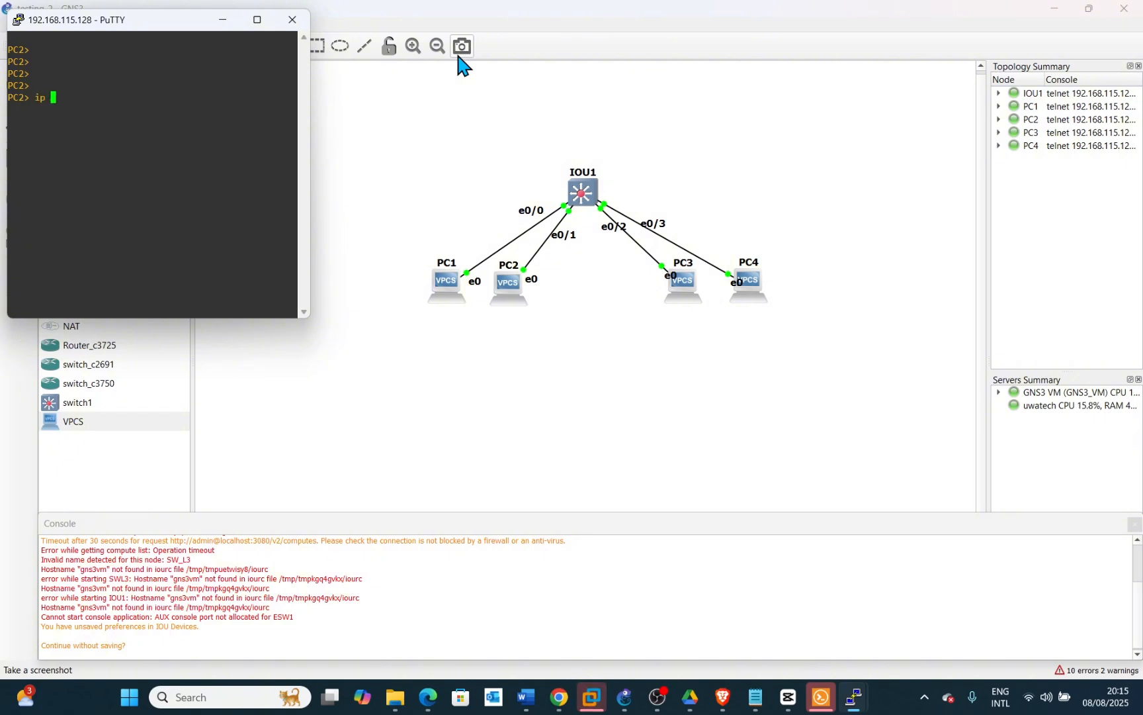
text(192)
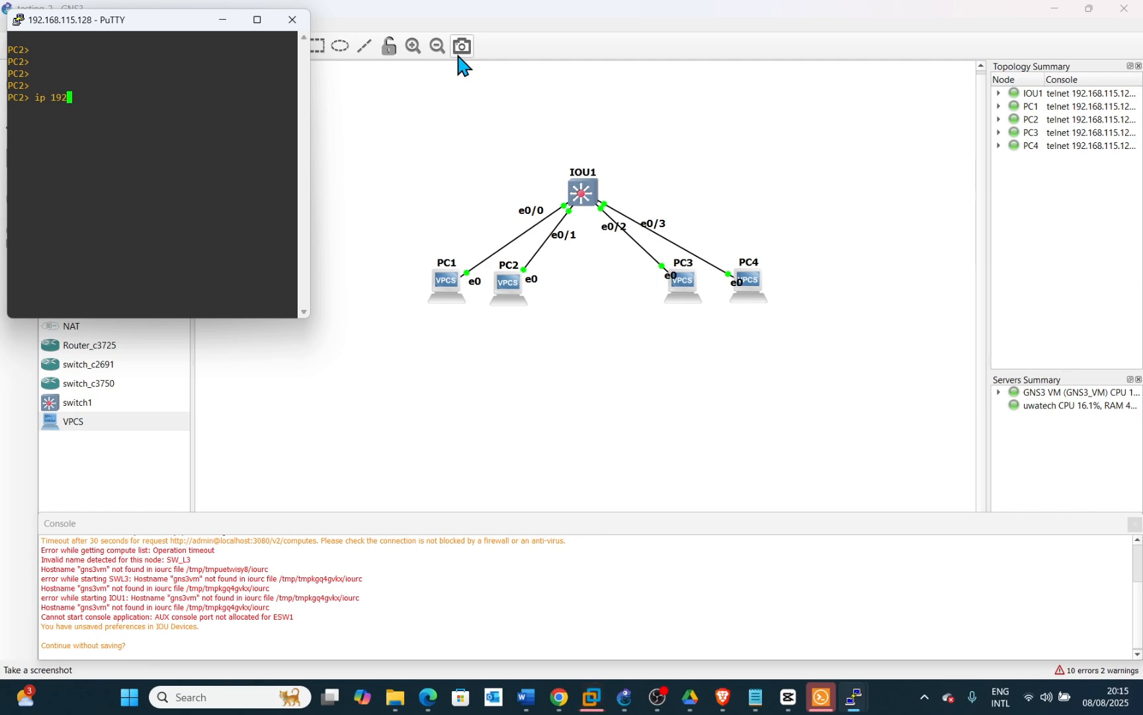
text(.268.10.)
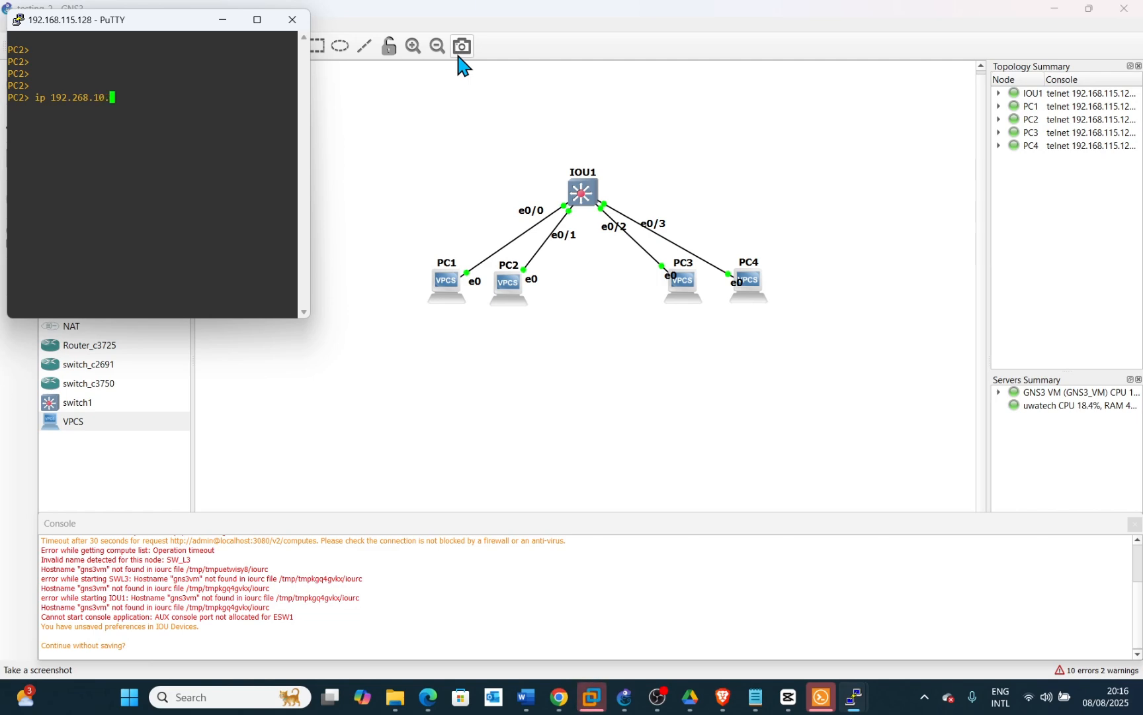
text(3)
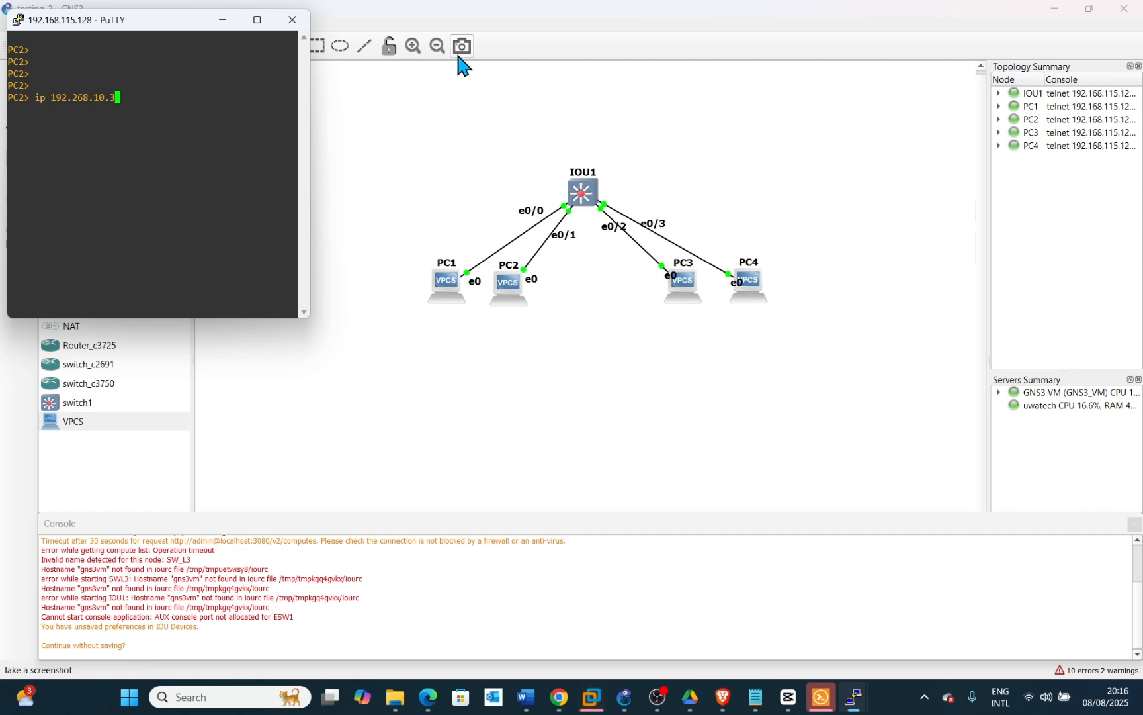
text(255.255.255.0)
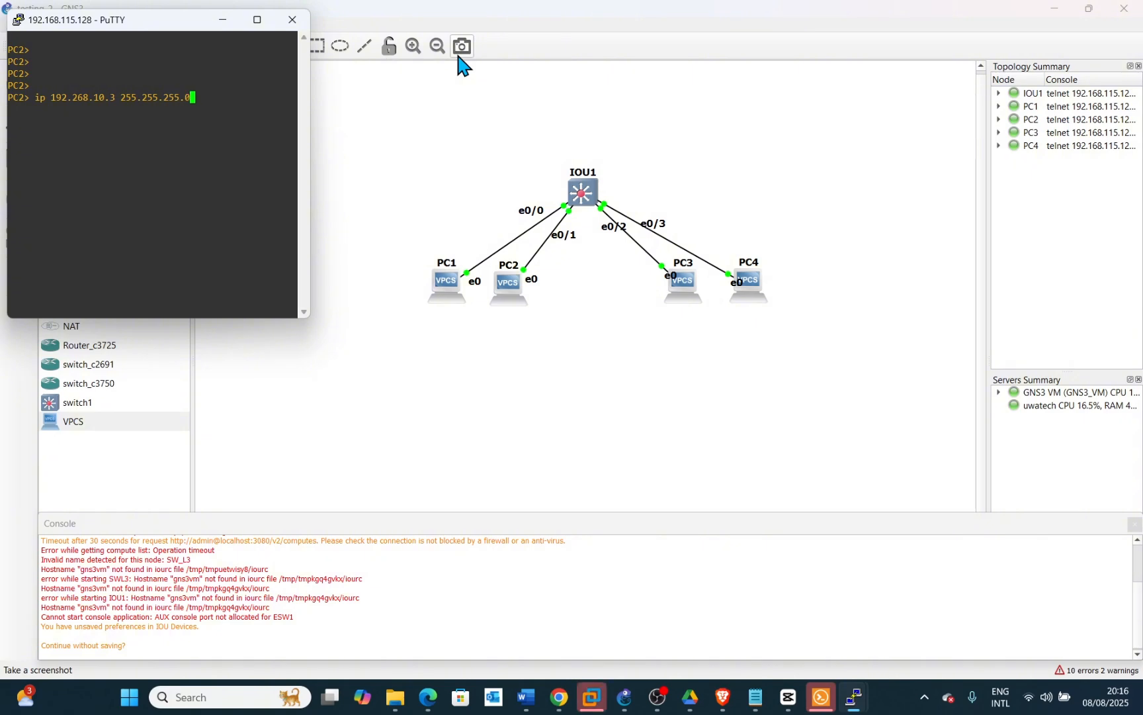
text( 192.)
text(16)
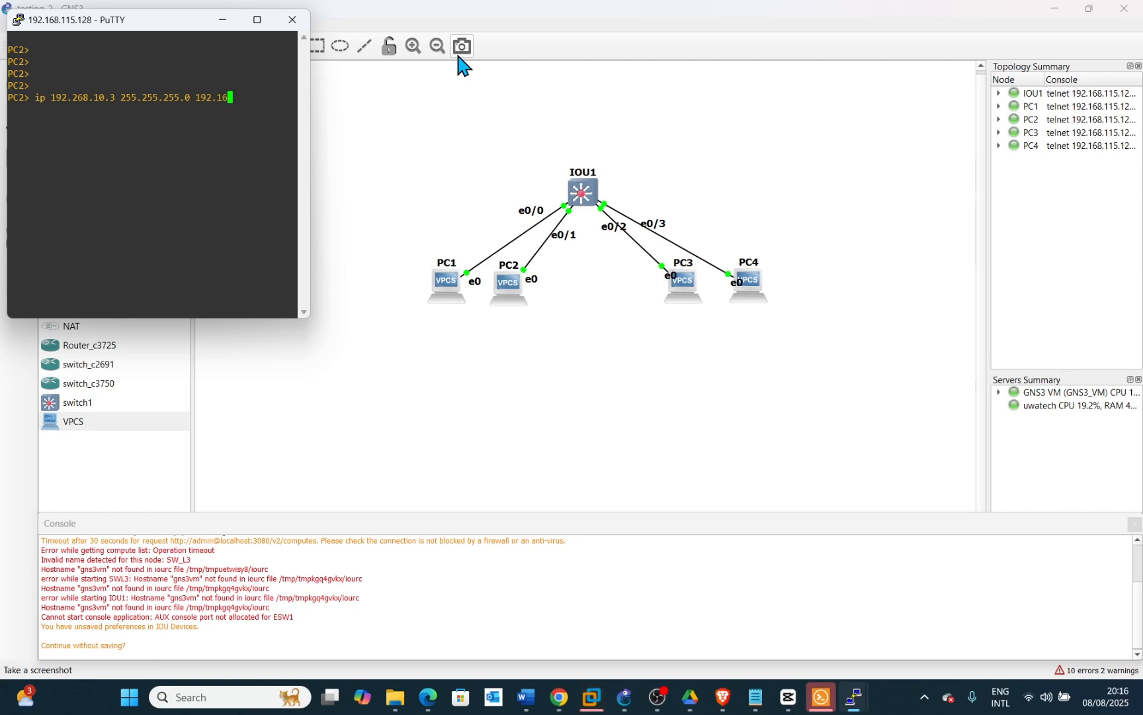
text(8.10)
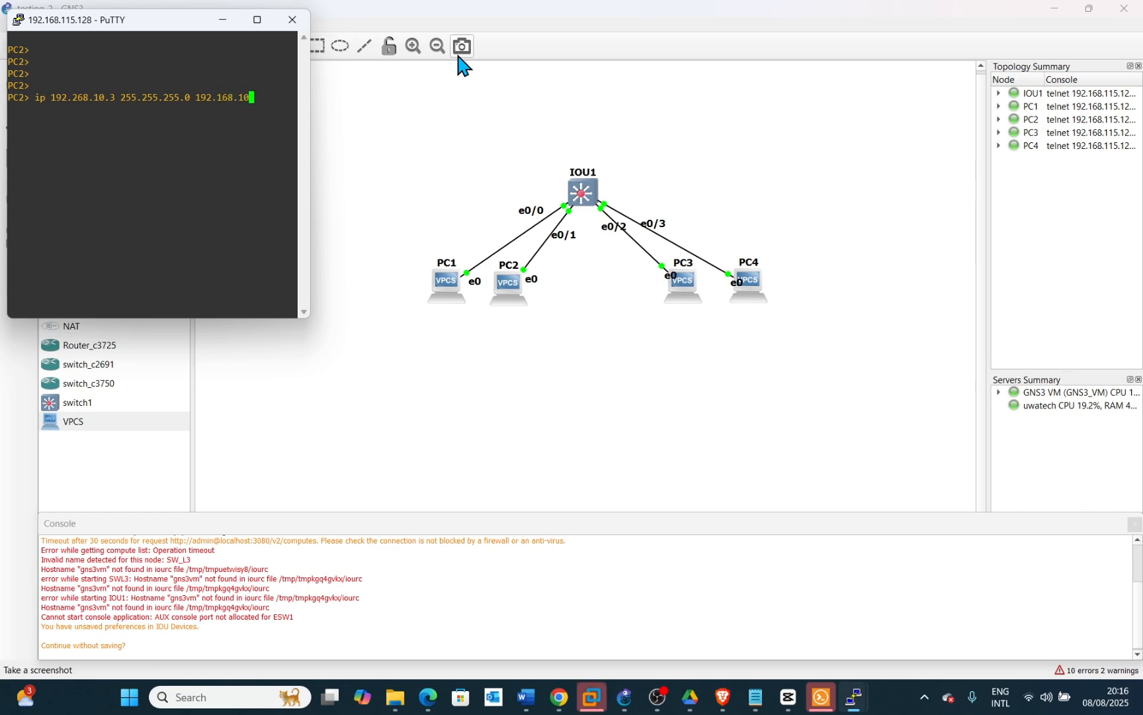
text(.1)
key(Return)
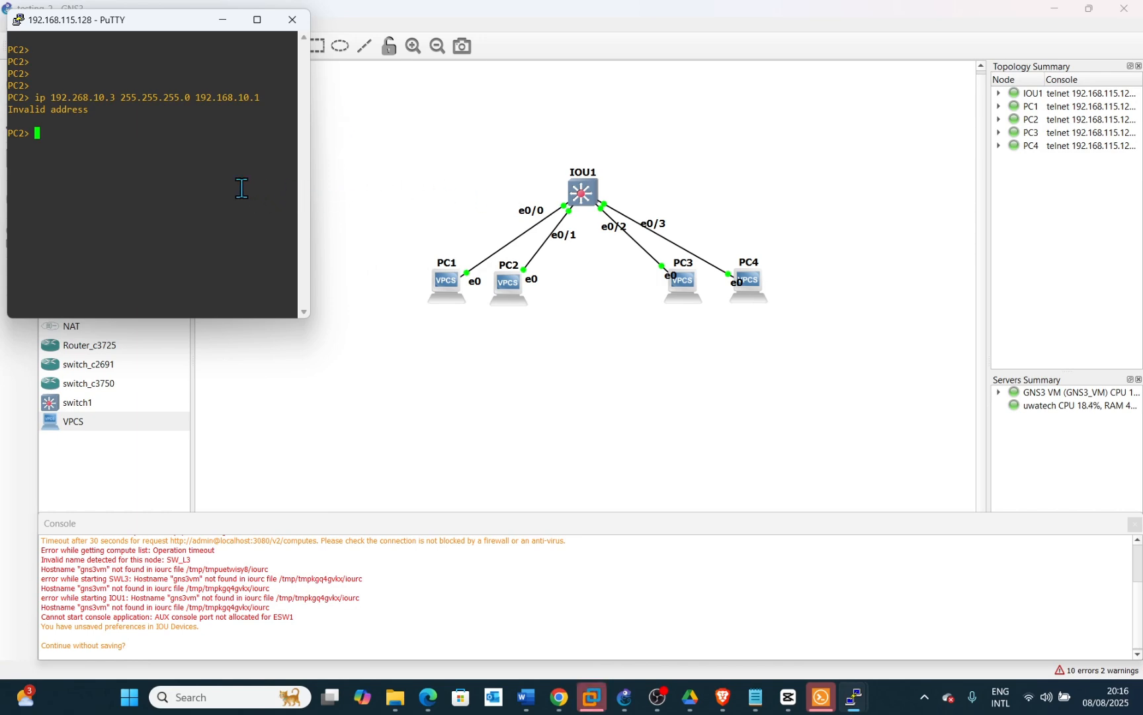
Correct PC2's address to 192.168.10.3 with mask 255.255.255.0 and gateway 192.168.10.1
key(Up)
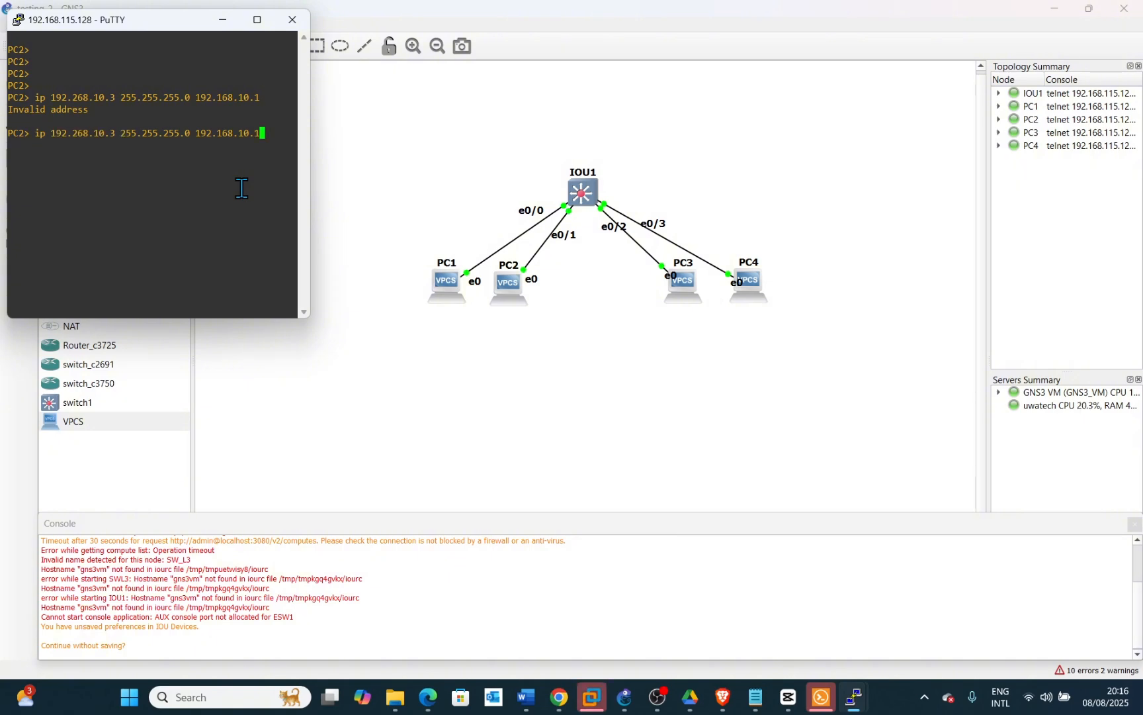
key(Left)
key(Left)
key(Left)
key(Left)
key(Left)
key(Left)
key(Left)
key(Left)
key(Left)
key(Left)
key(Left)
key(Left)
key(Left)
key(Left)
key(Left)
key(Left)
key(Left)
key(Left)
key(Left)
key(Left)
key(Left)
key(Left)
key(Left)
key(Left)
key(Left)
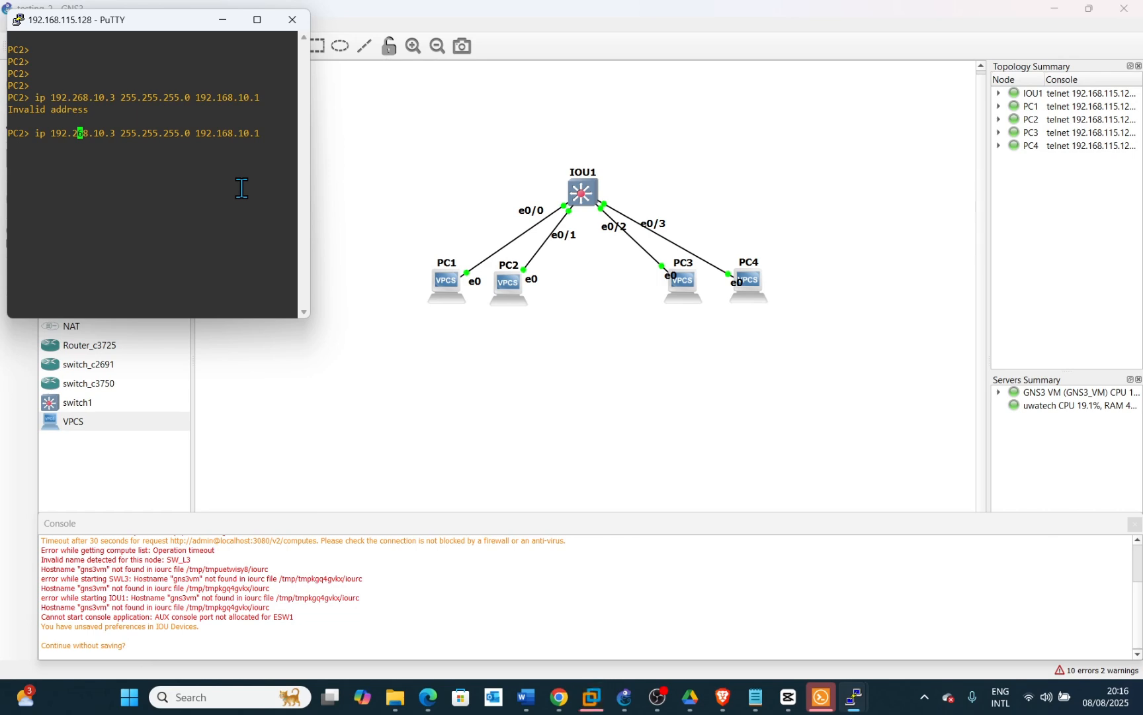
key(BackSpace)
text(1)
key(Return)
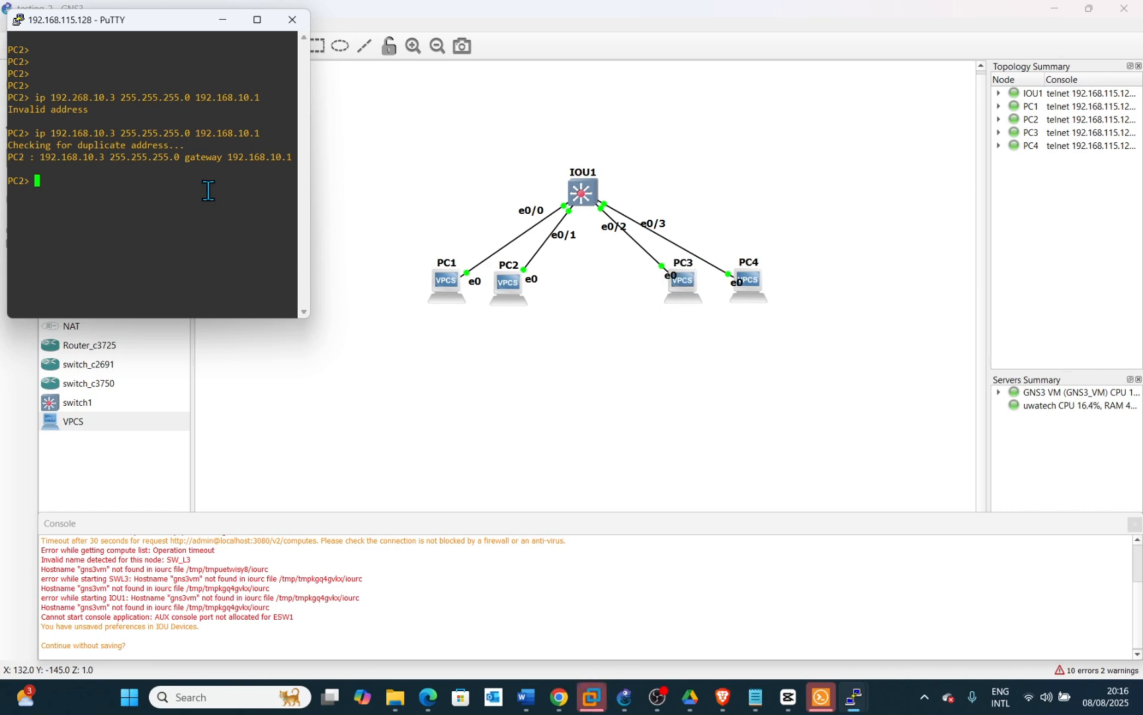
Ping PC1 at 192.168.10.2 from PC2's console
text(ping 192.)
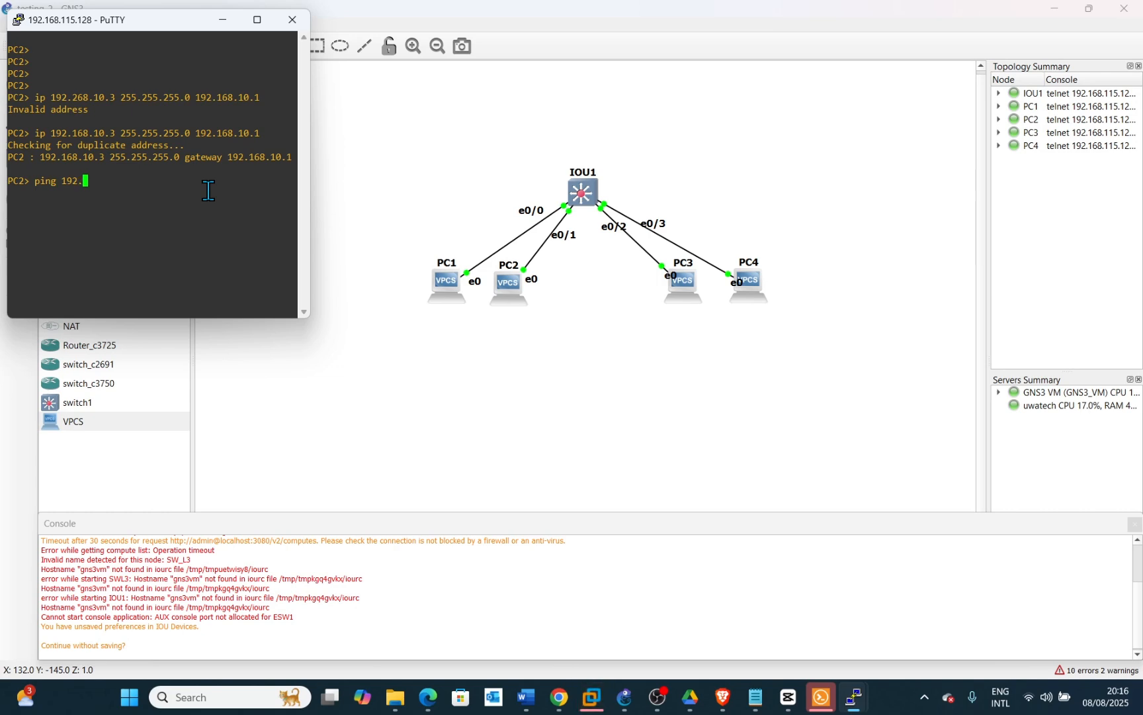
text(168.10)
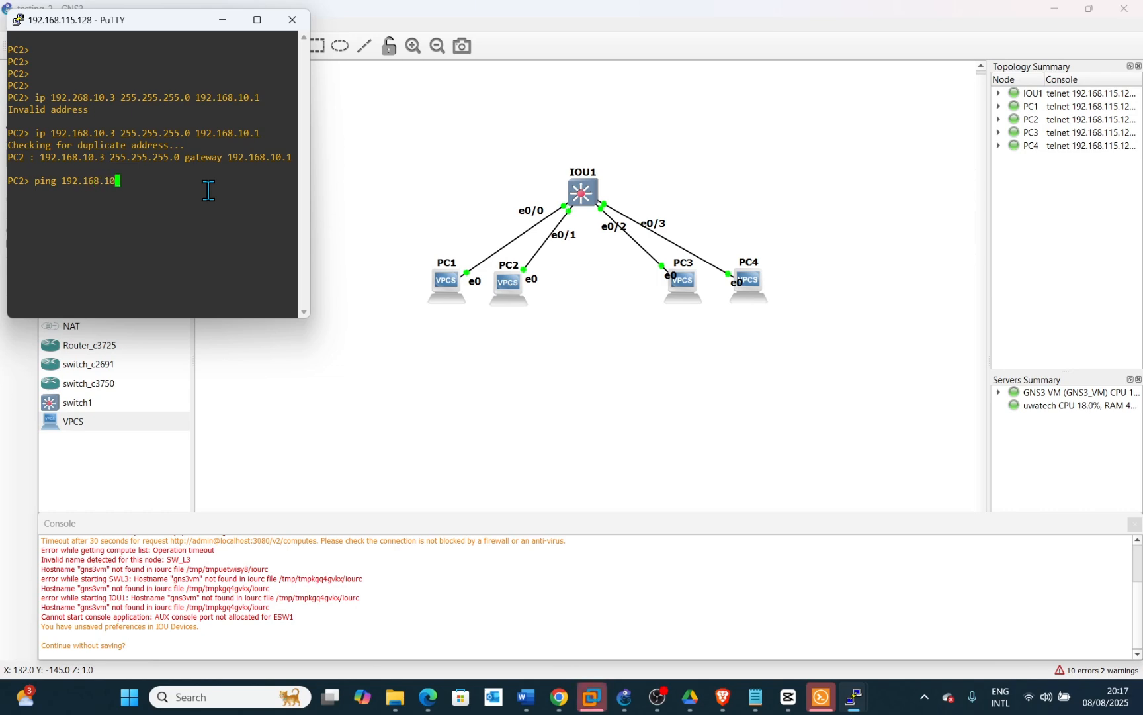
text(.2)
key(Return)
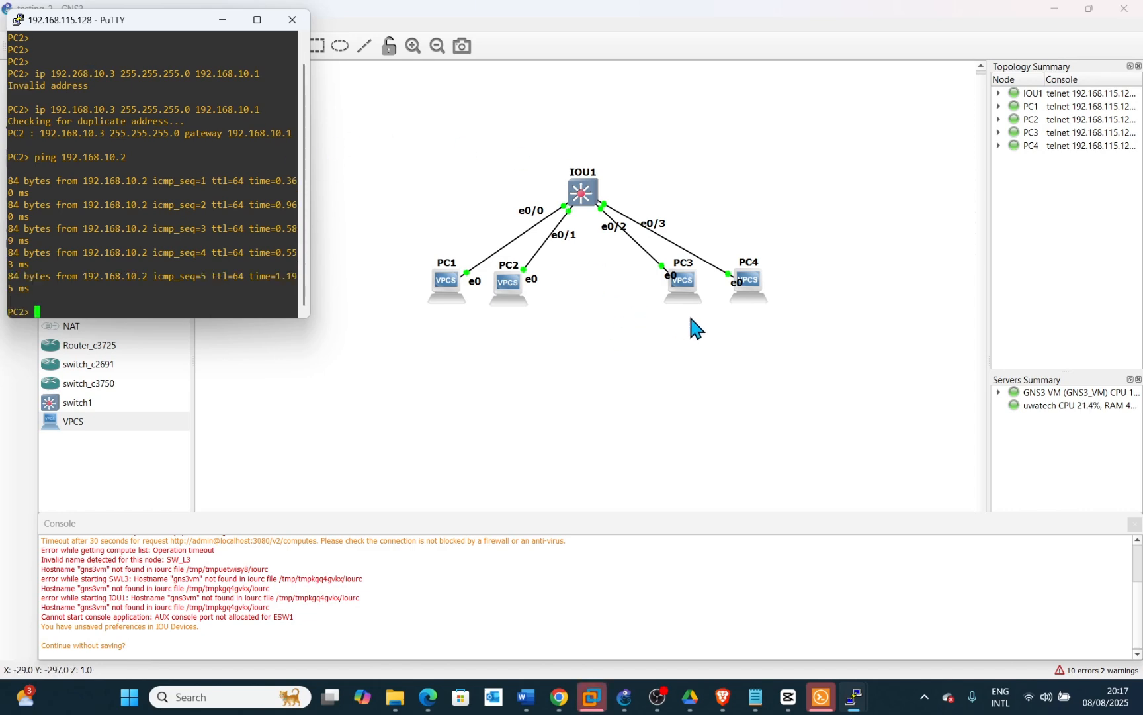
Open a console session to PC3, move it aside, and wake its VPCS prompt
click(698, 293)
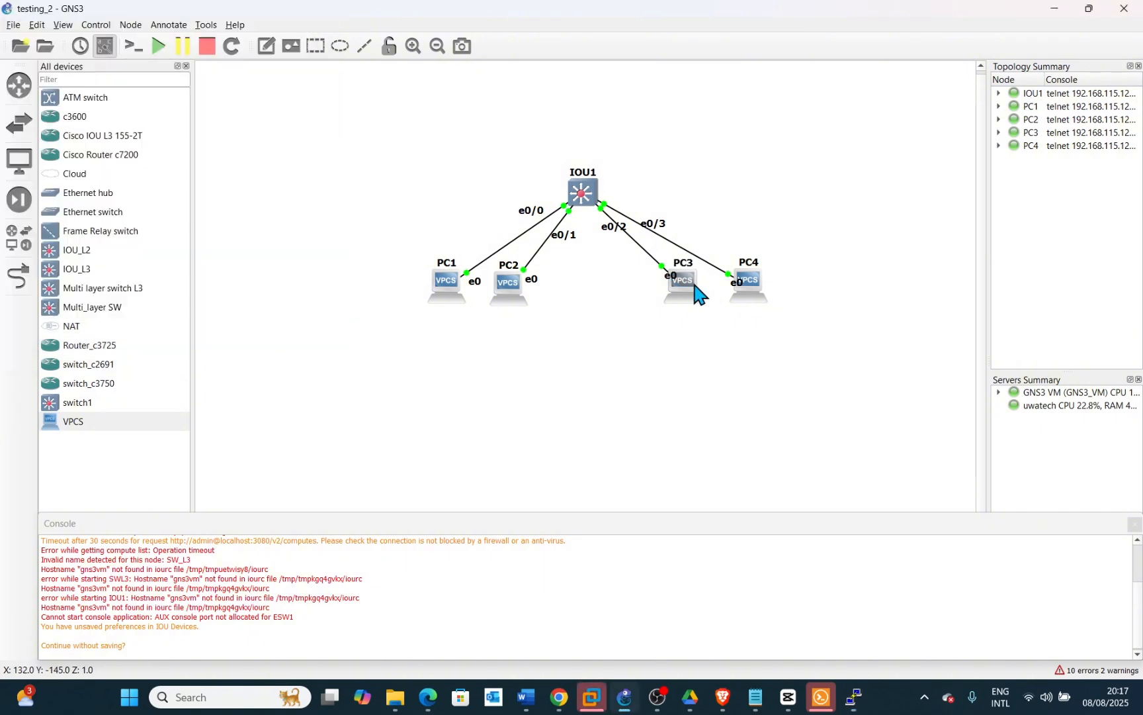
right_click(697, 293)
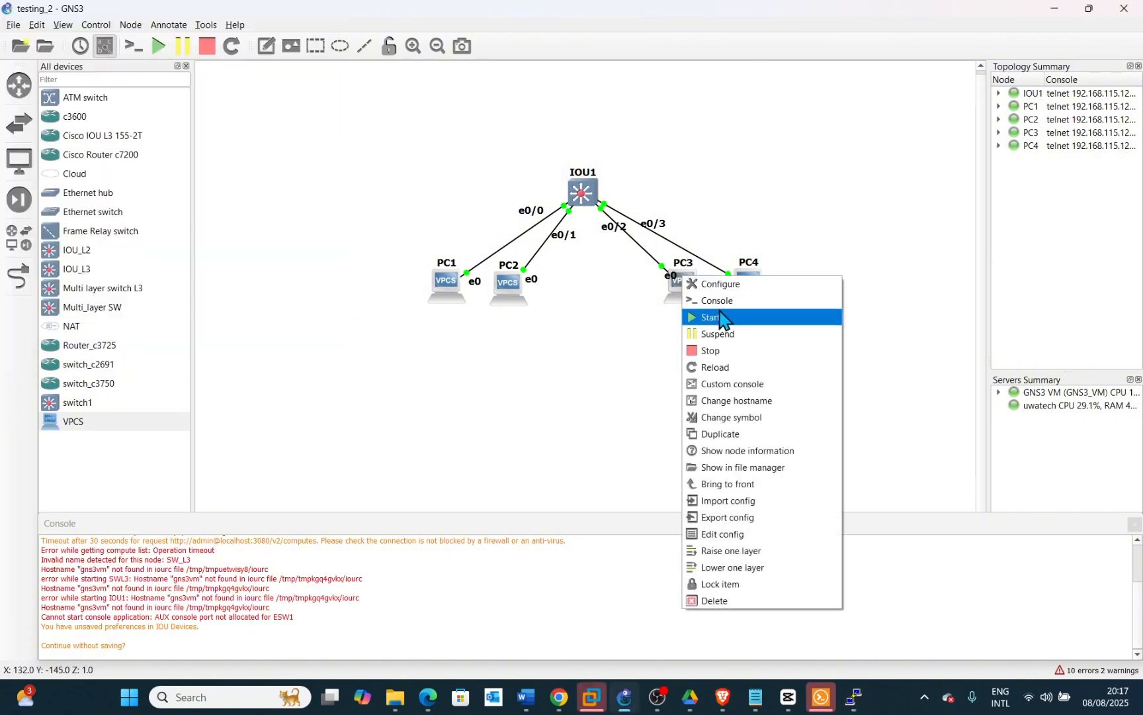
click(719, 302)
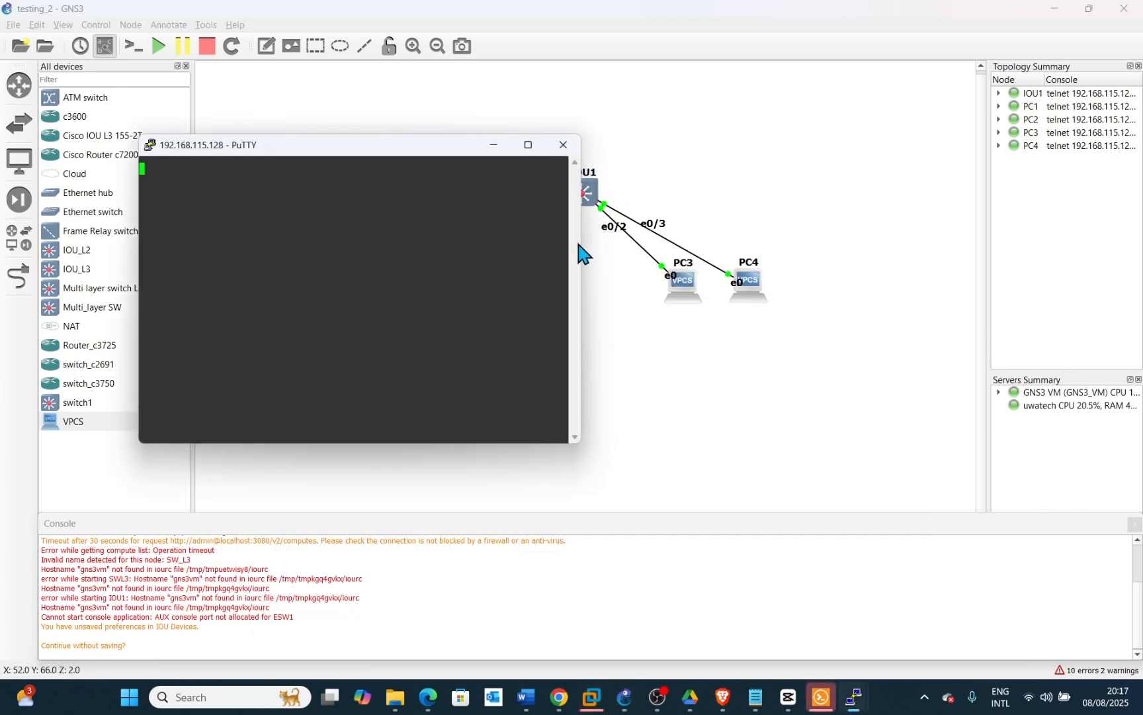
drag(579, 230, 476, 231)
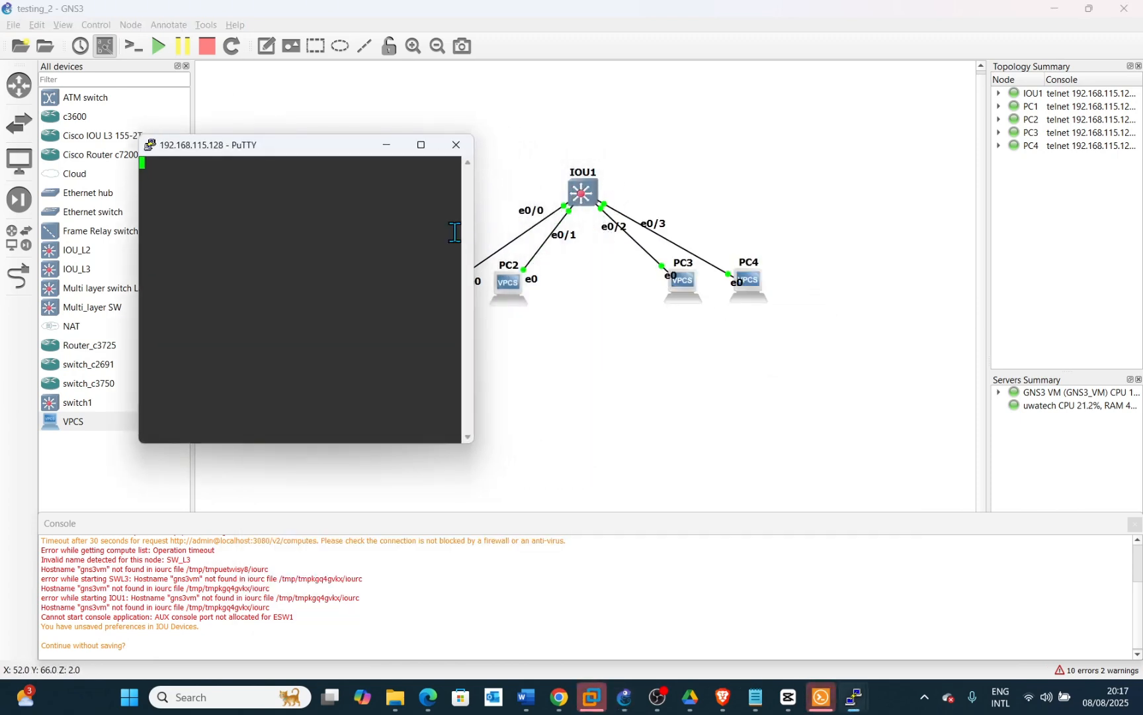
drag(324, 153, 926, 21)
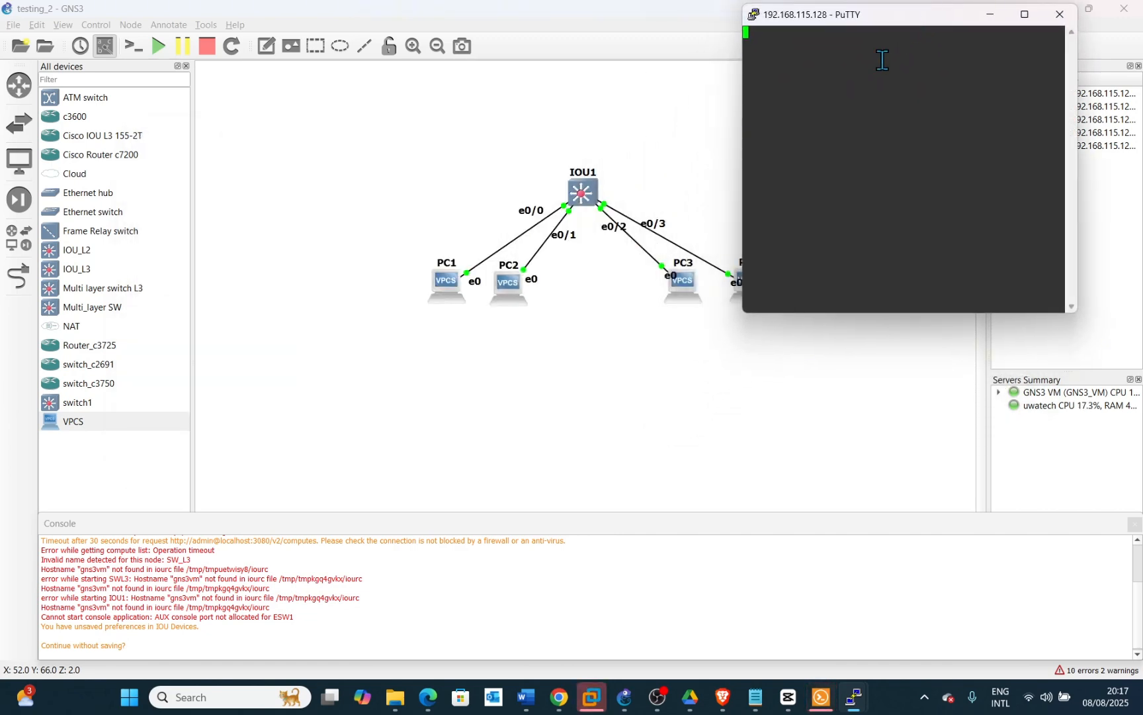
key(Return)
key(Return)
key(Return)
key(Return)
key(Return)
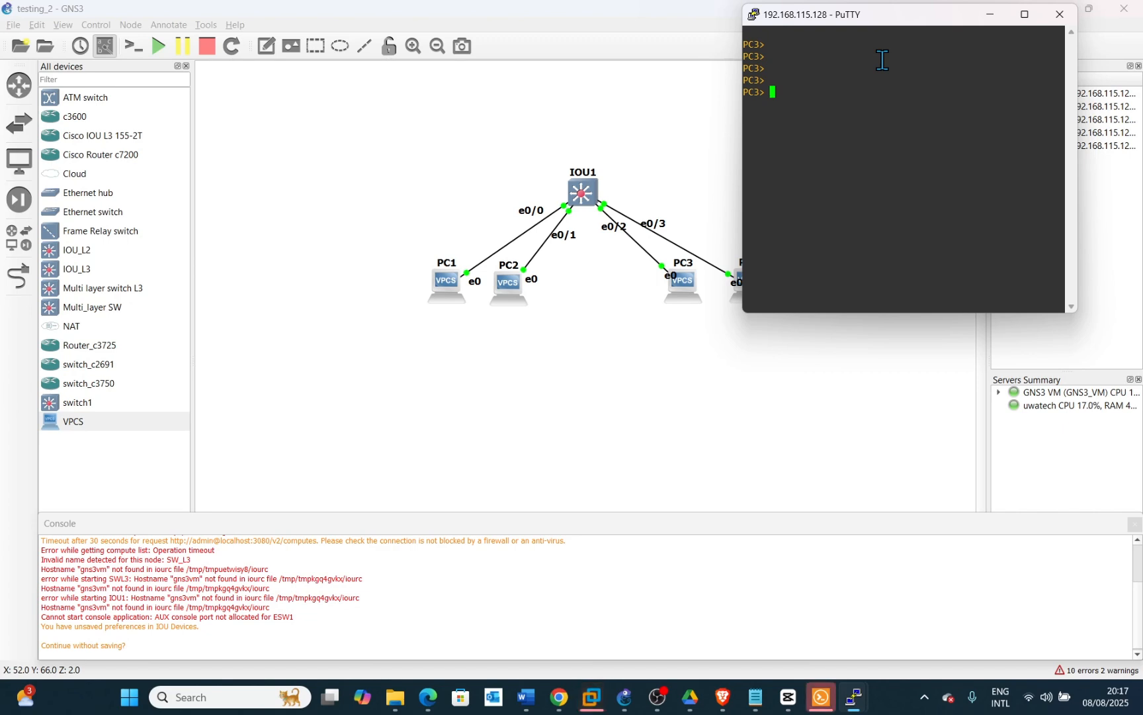
Set PC3's IP address to 192.168.20.2 with mask 255.255.255.0 and gateway 192.168.20.1
text(ip address)
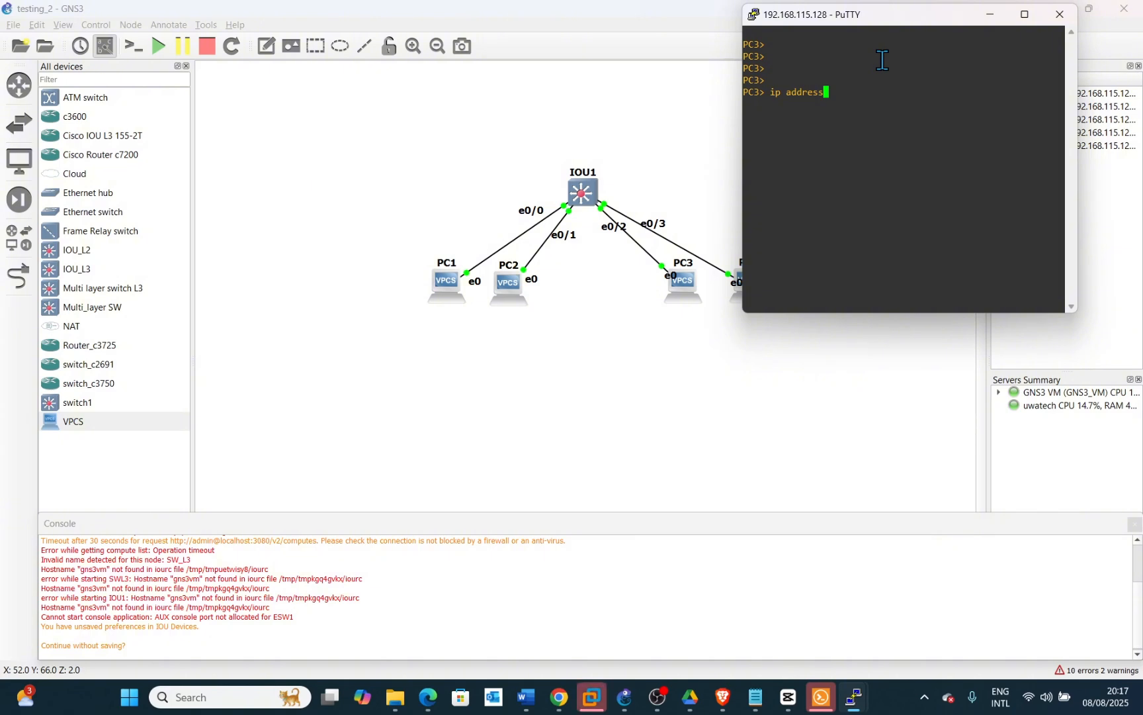
key(BackSpace)
key(BackSpace)
key(BackSpace)
key(BackSpace)
key(BackSpace)
key(BackSpace)
key(BackSpace)
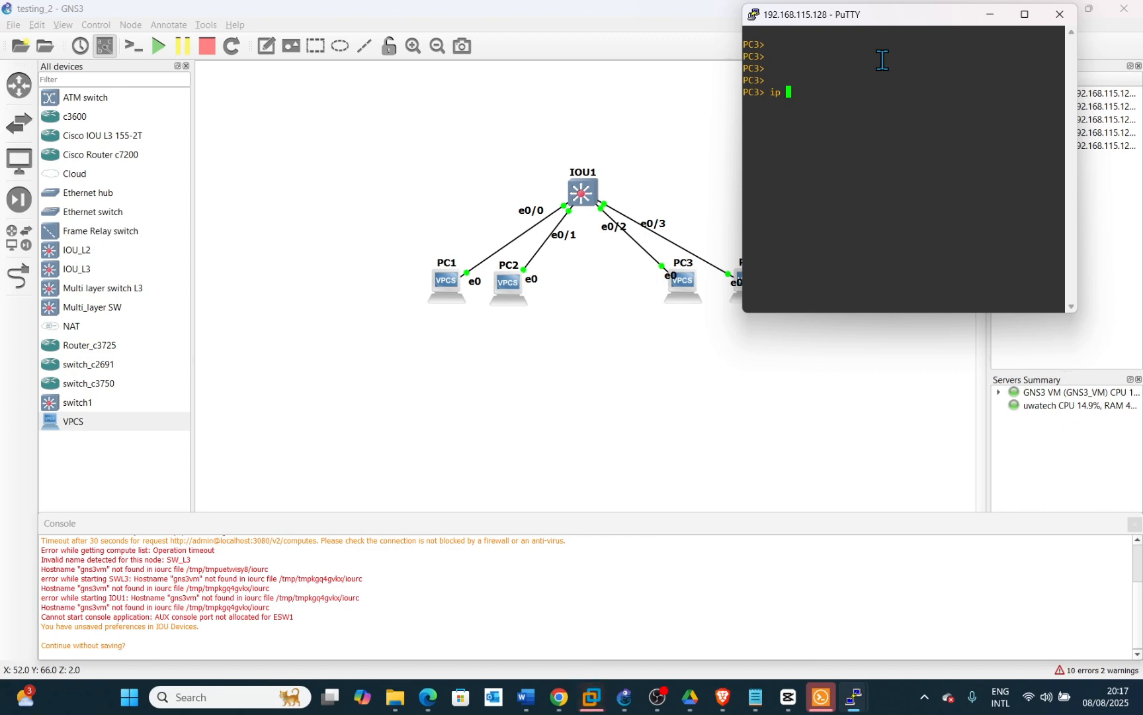
text(192.1)
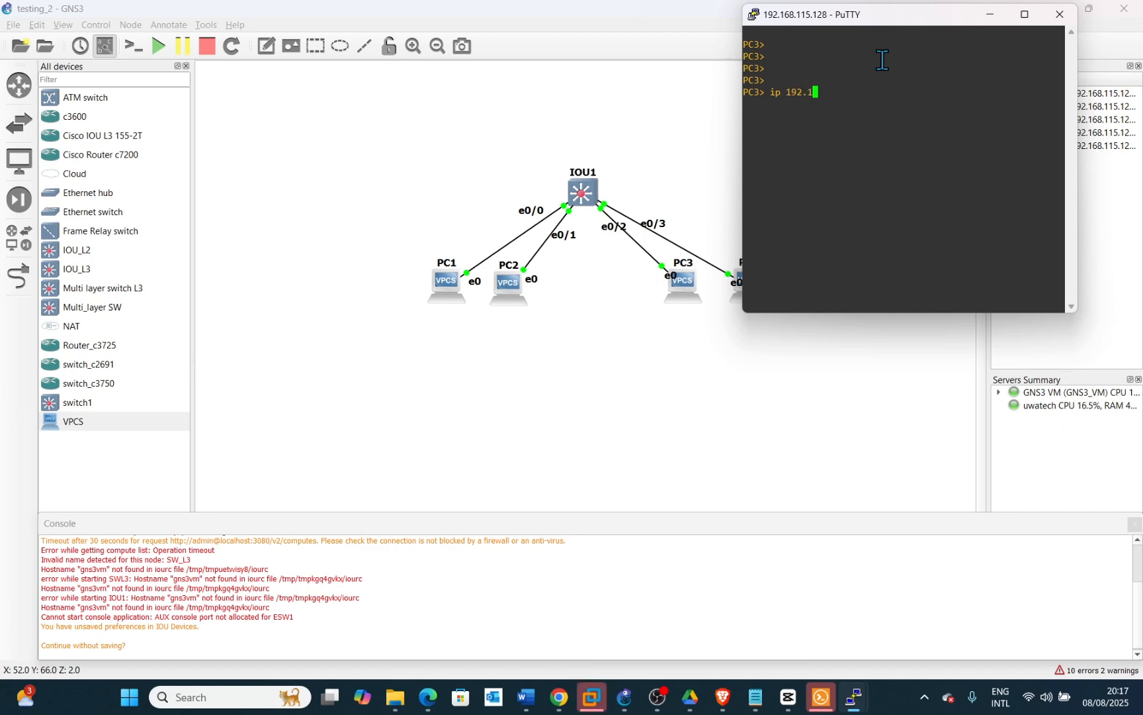
text(68.20)
text(.2 255.255.255)
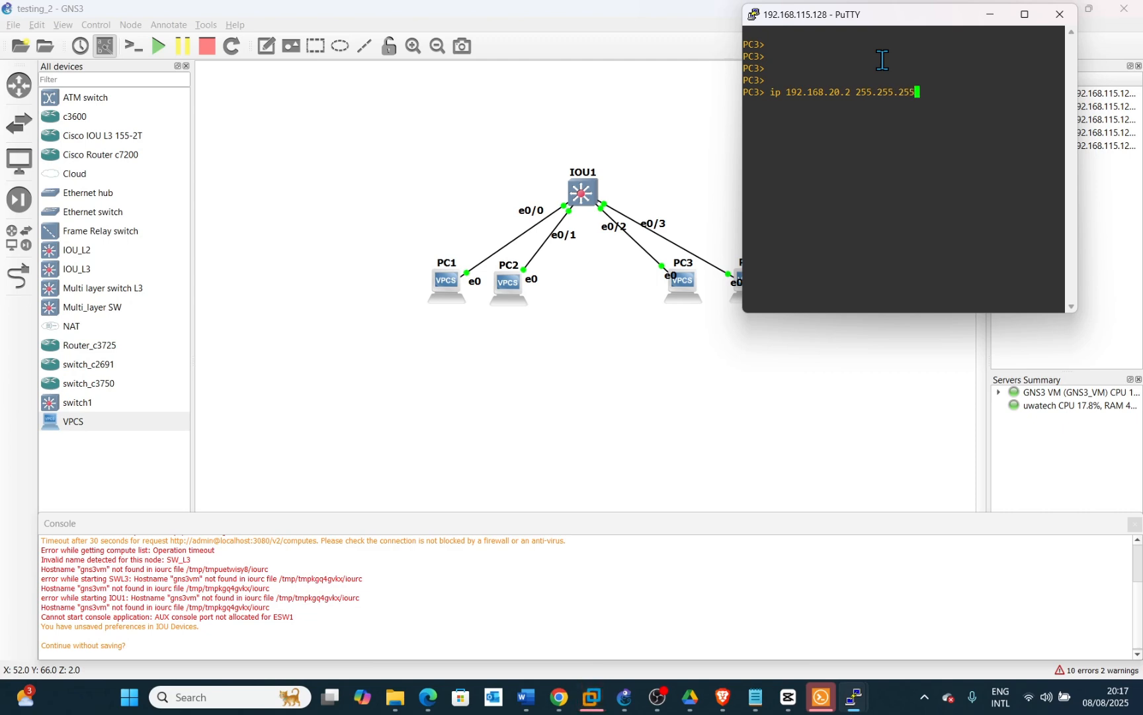
text(.0 )
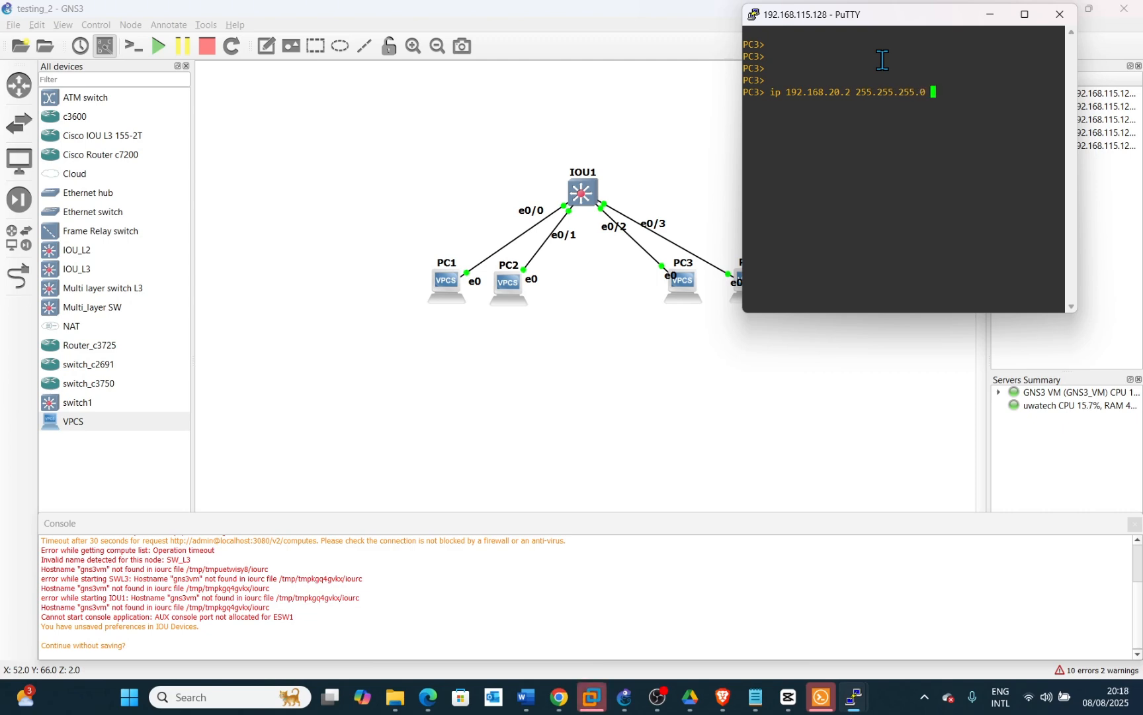
text(192.168.)
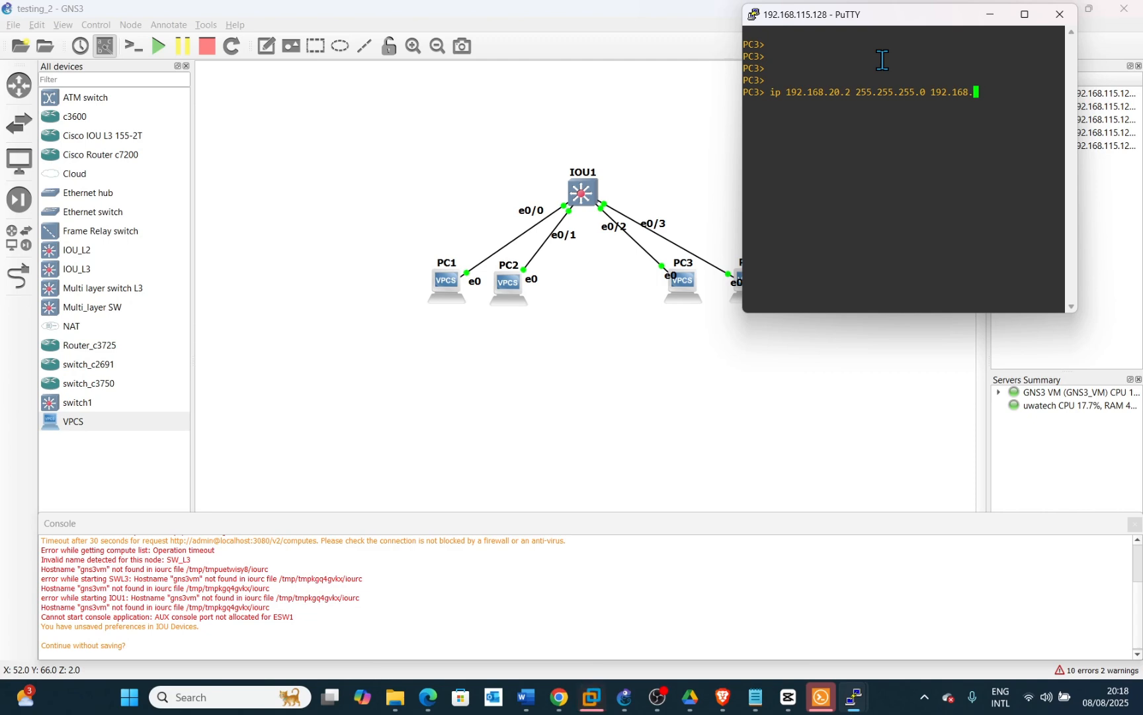
text(20.1)
key(Return)
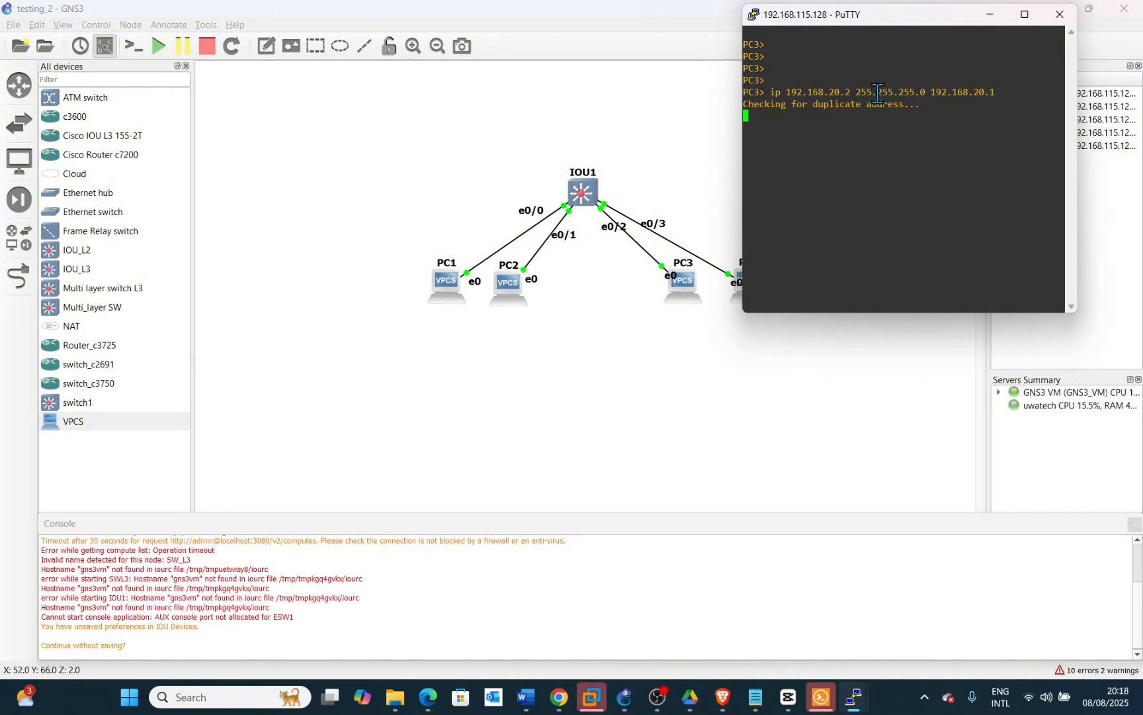
Open a console session to PC4, move it aside, and wake its VPCS prompt
click(730, 344)
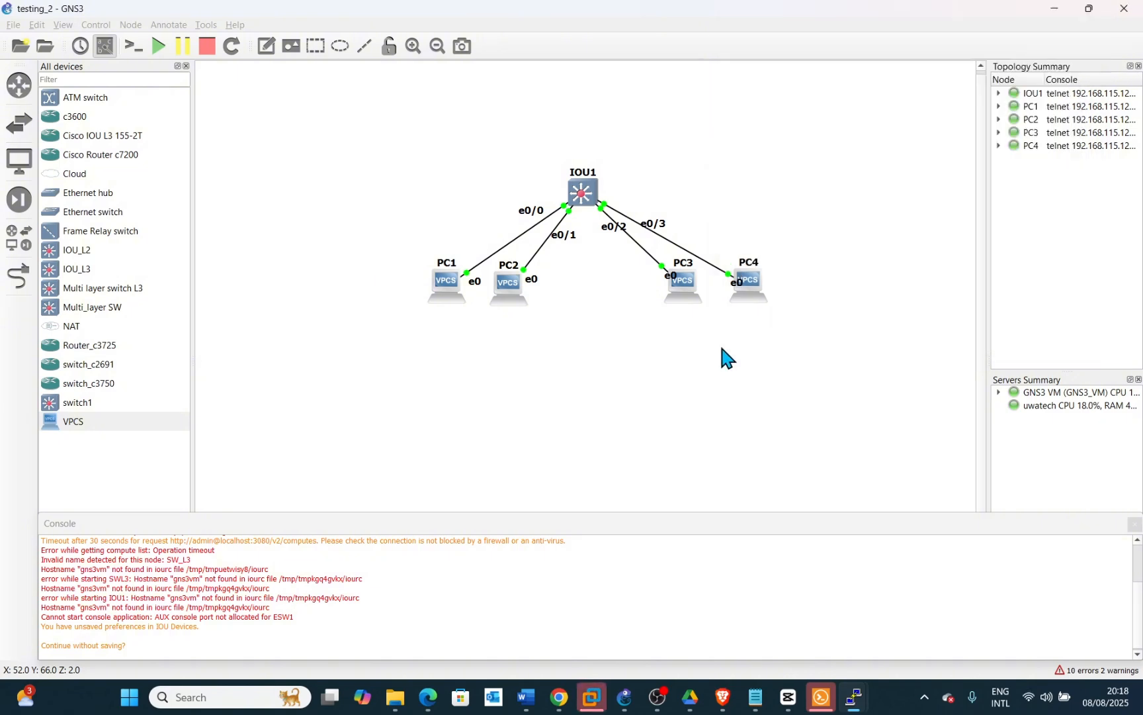
right_click(751, 289)
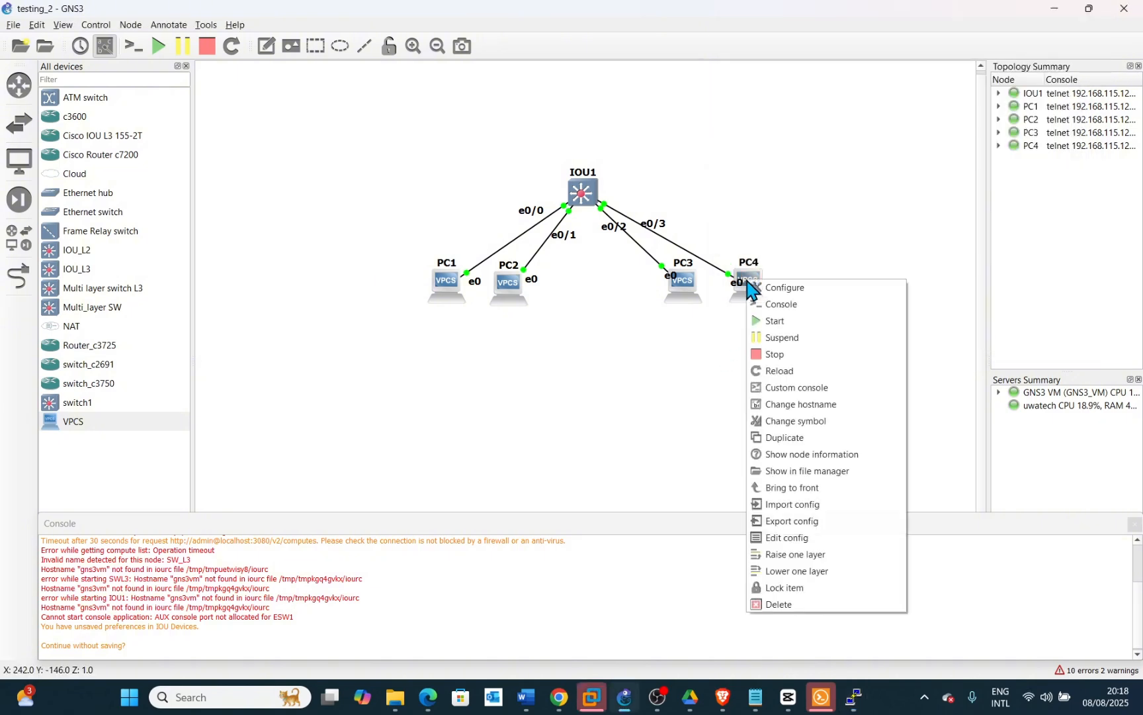
click(774, 304)
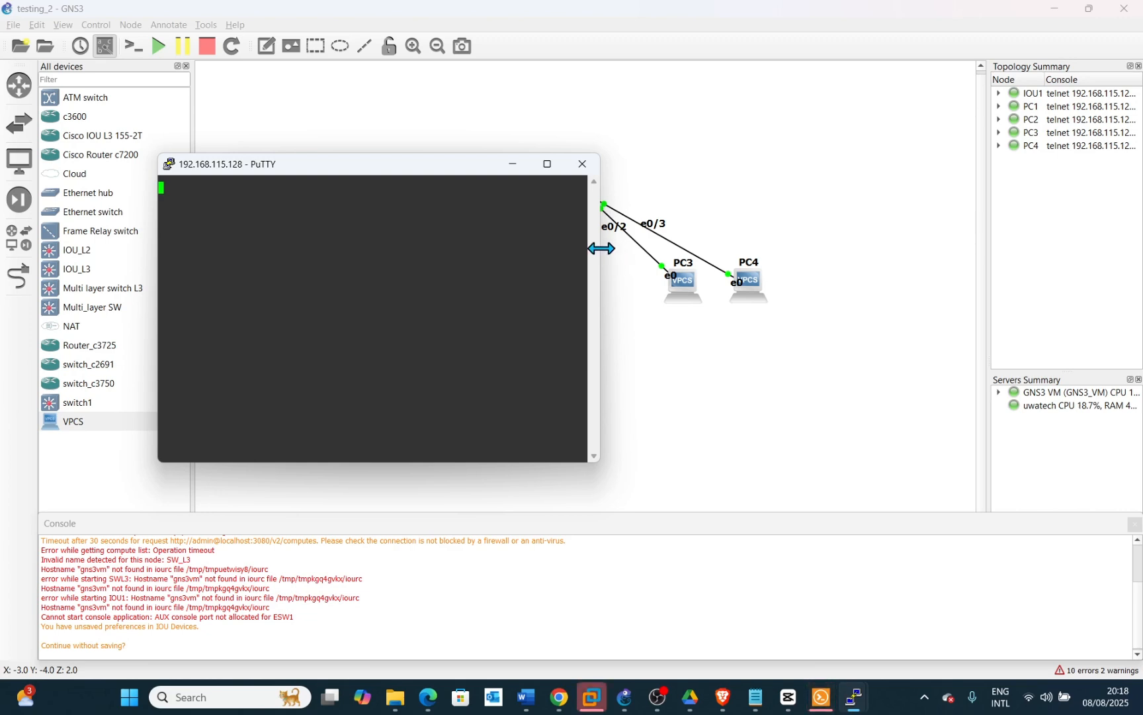
drag(599, 249, 514, 242)
drag(333, 170, 960, 379)
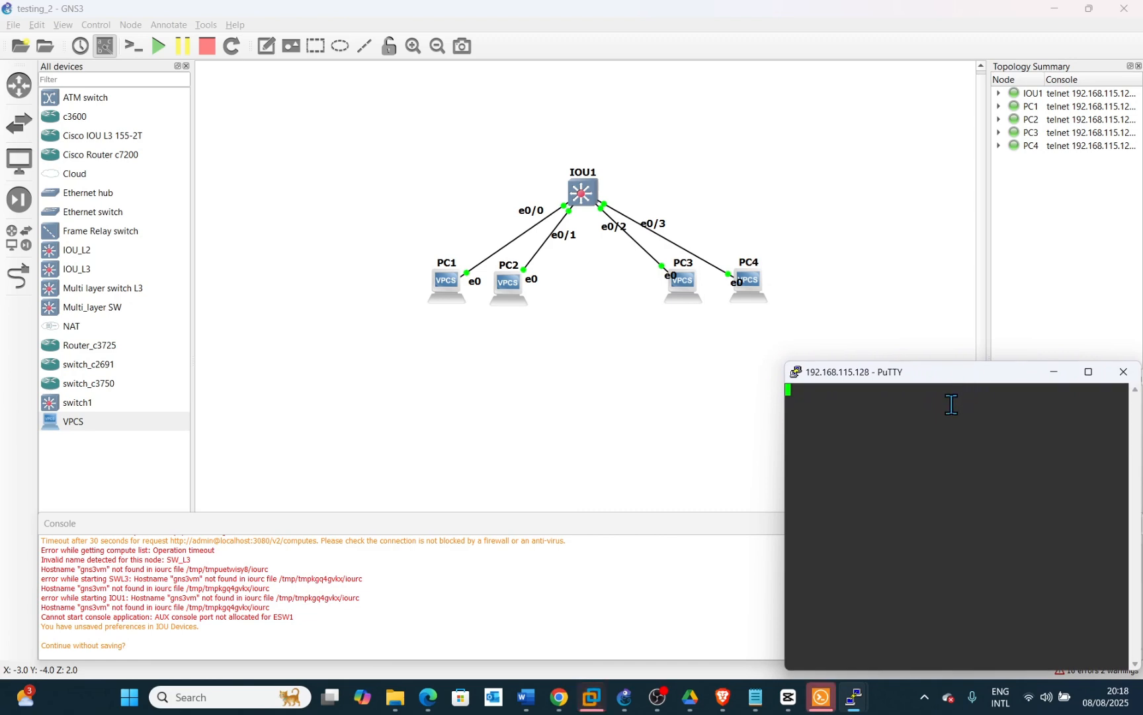
key(Return)
key(Return)
key(Return)
key(Return)
key(Return)
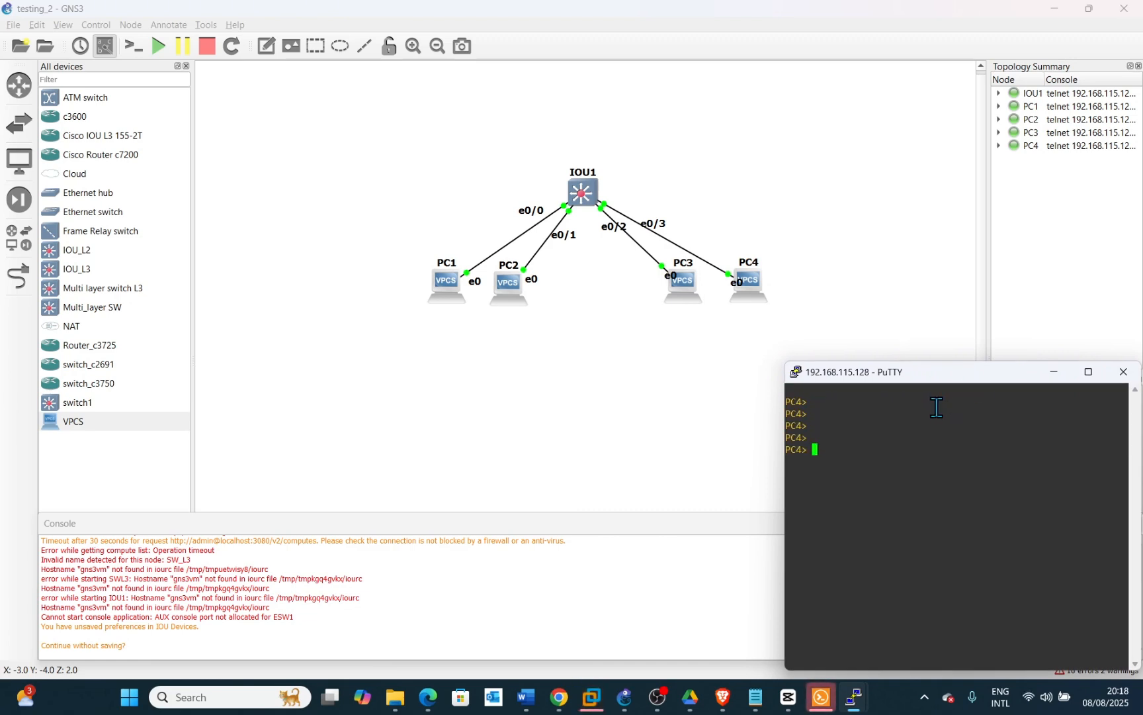
Set PC4's IP address to 192.168.20.3 with mask 255.255.255.0 and gateway 192.168.20.1
text(ip )
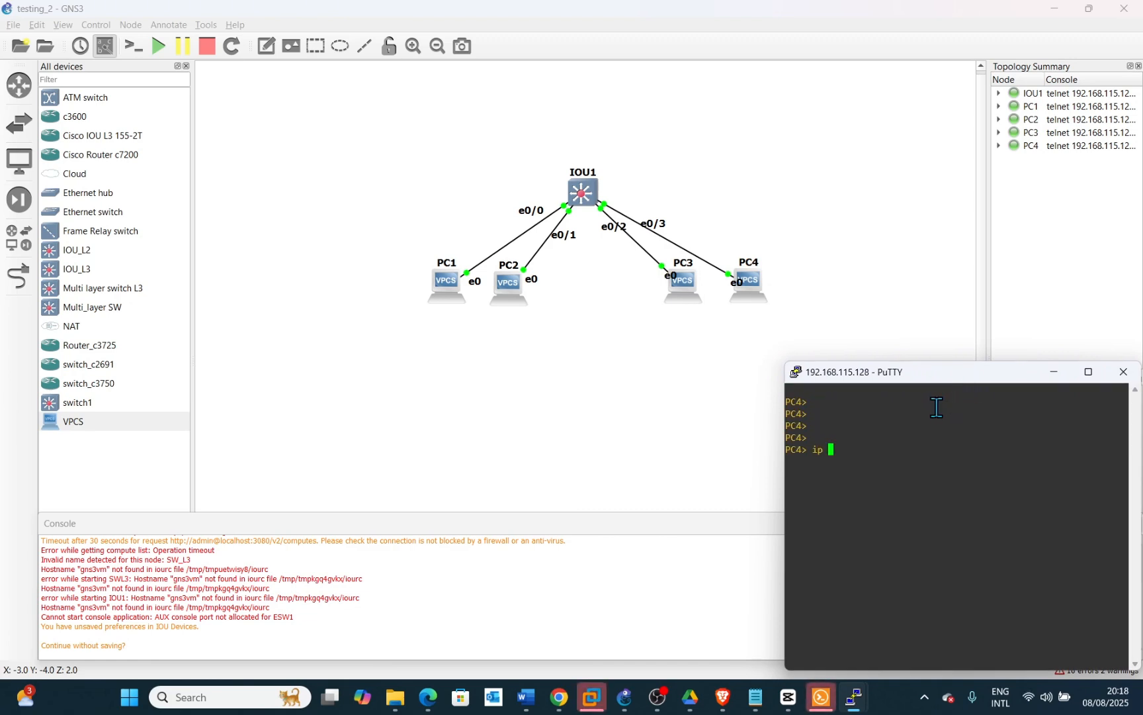
text(192.16)
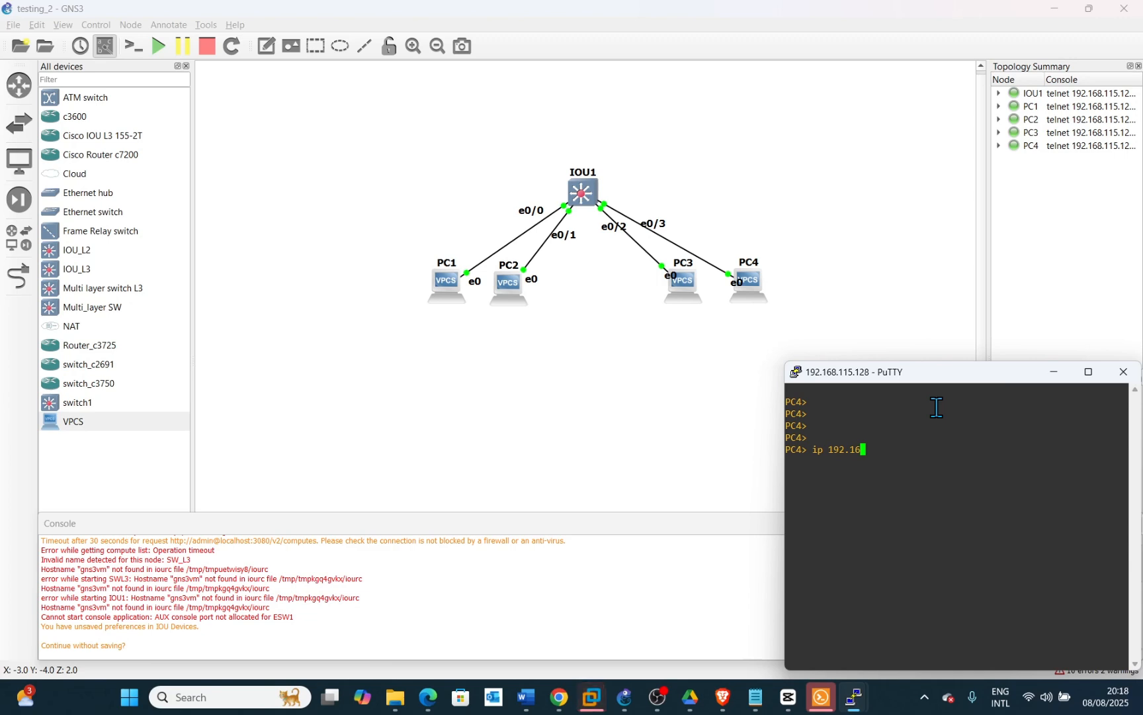
text(8.20.)
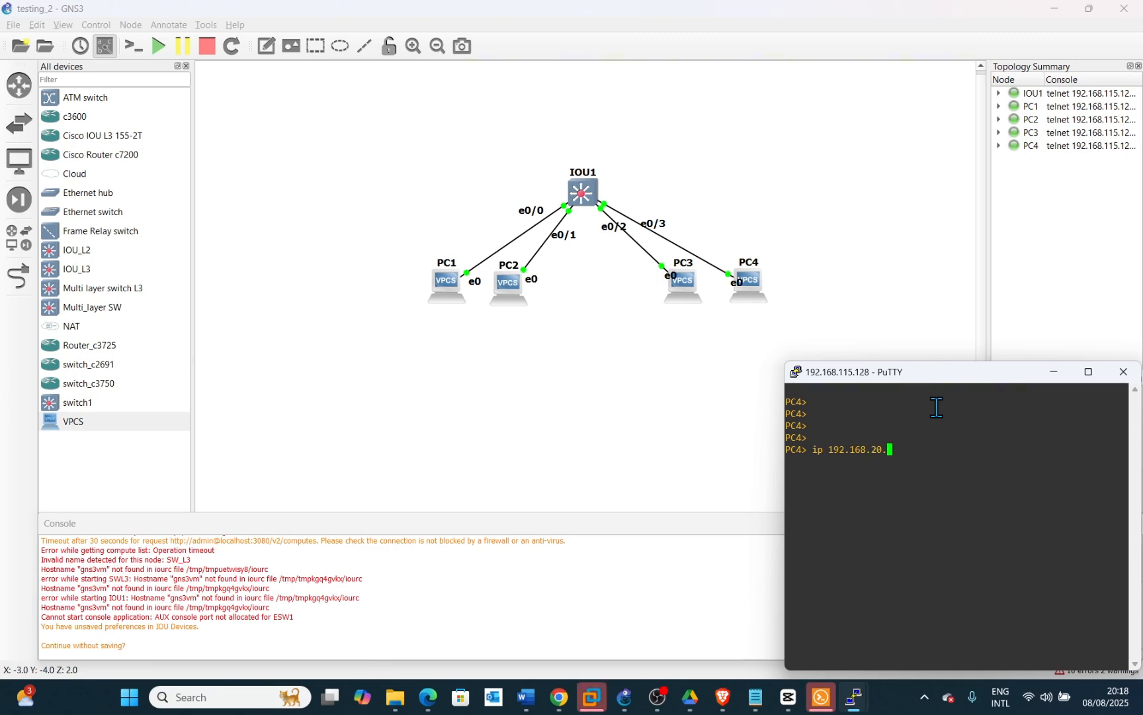
text(3 255.24)
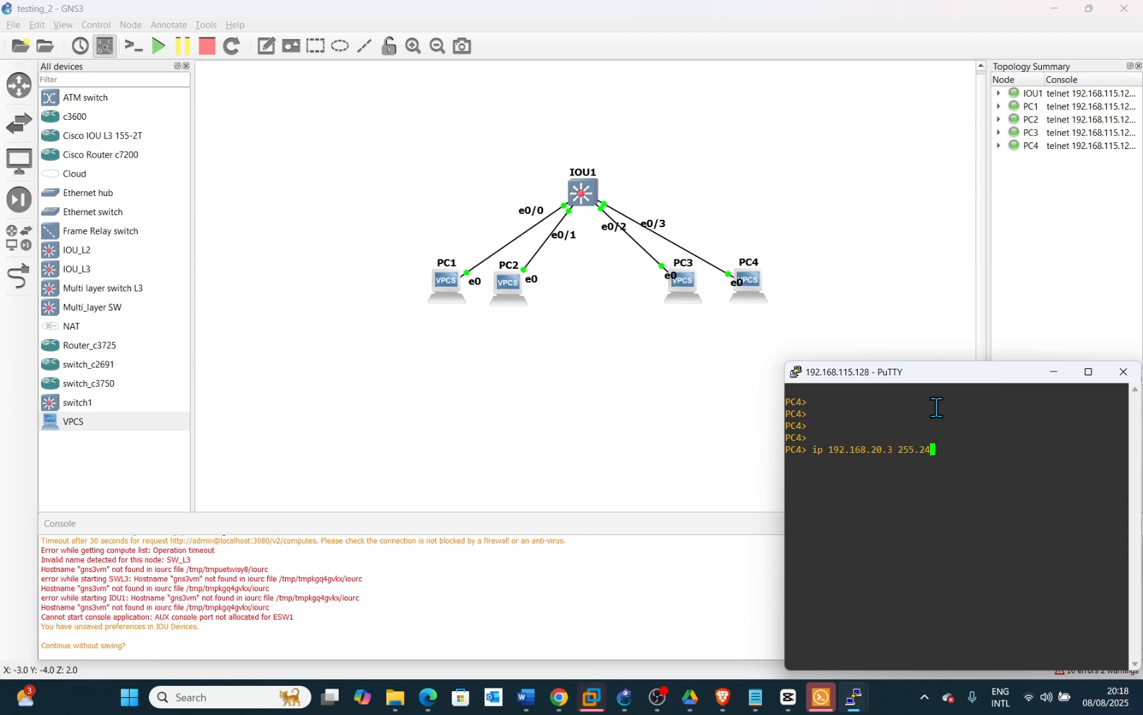
key(BackSpace)
text(55.255.0)
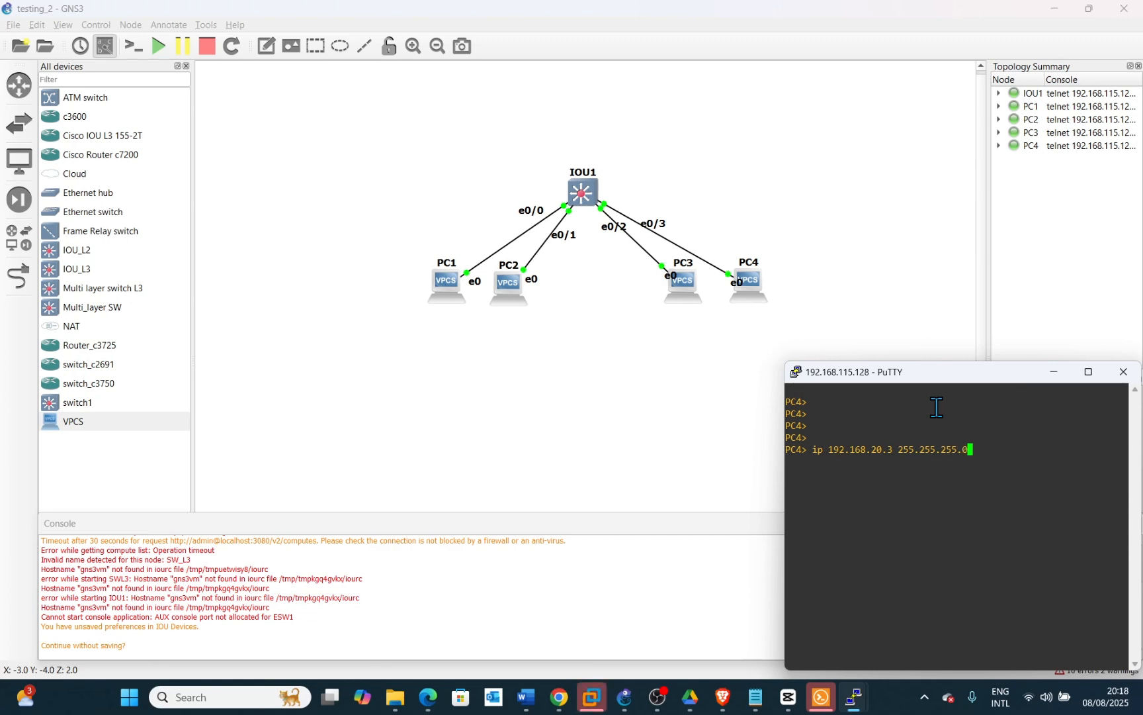
text( 192.168.20.)
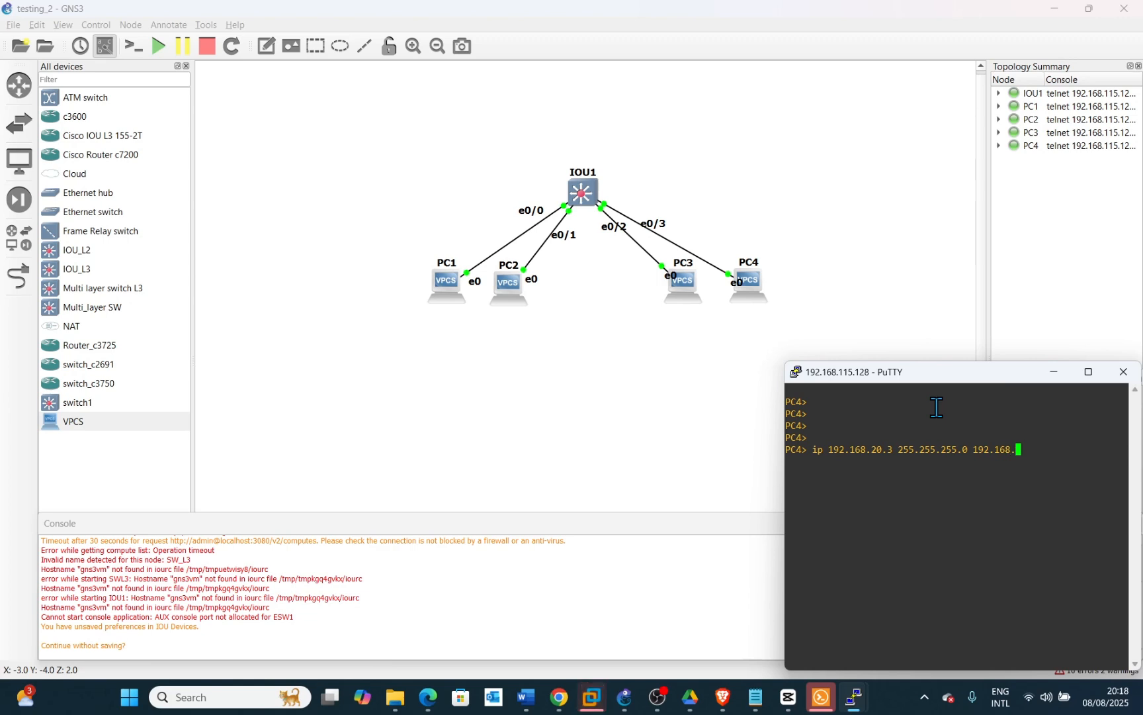
text(1)
key(Return)
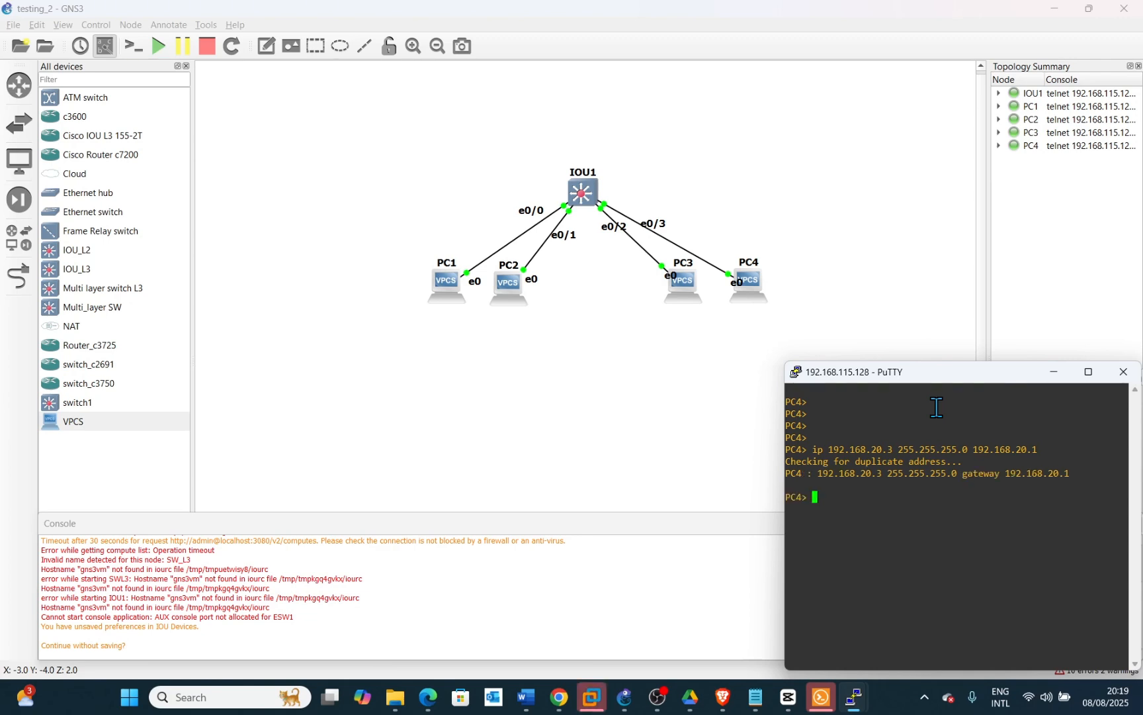
From PC4's console, ping PC3 at 192.168.20.2
text(ping )
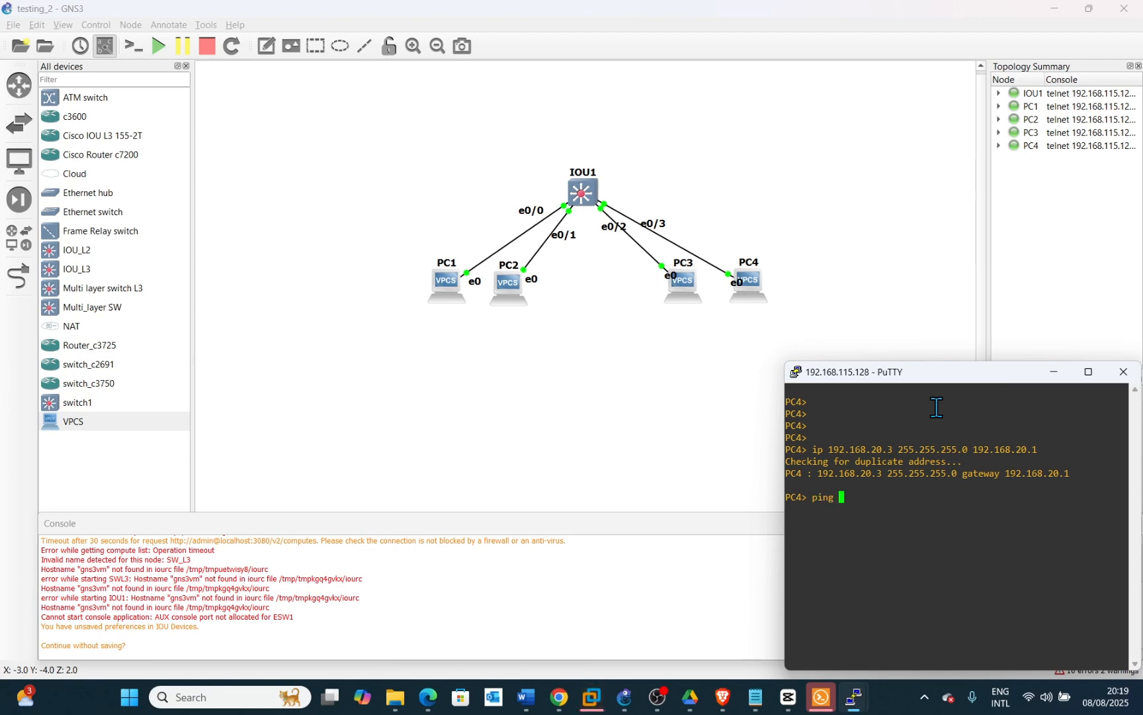
text(1)
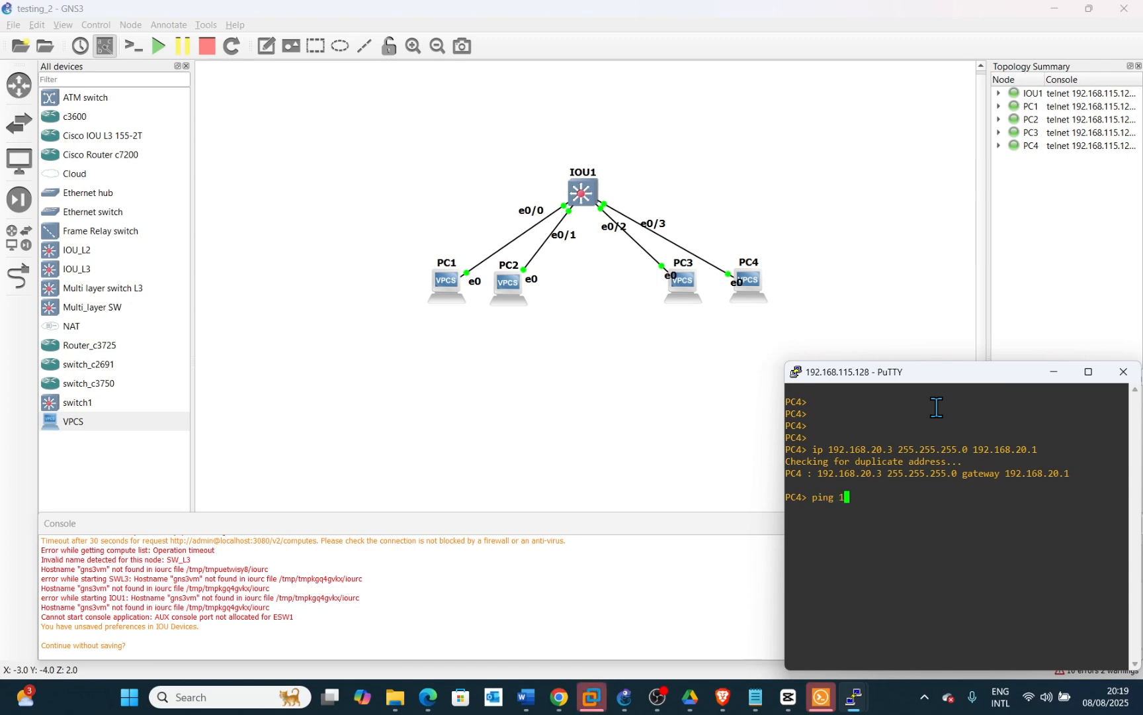
text(92.268.)
key(BackSpace)
key(BackSpace)
key(BackSpace)
key(BackSpace)
key(BackSpace)
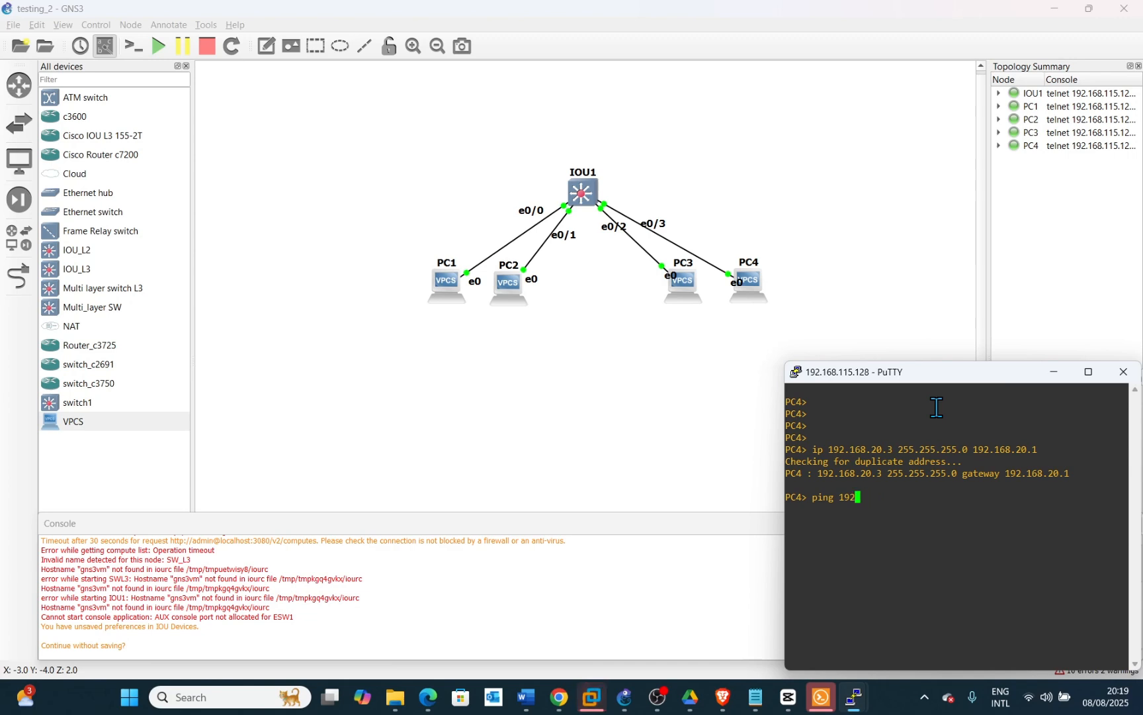
text(1)
key(BackSpace)
text(.)
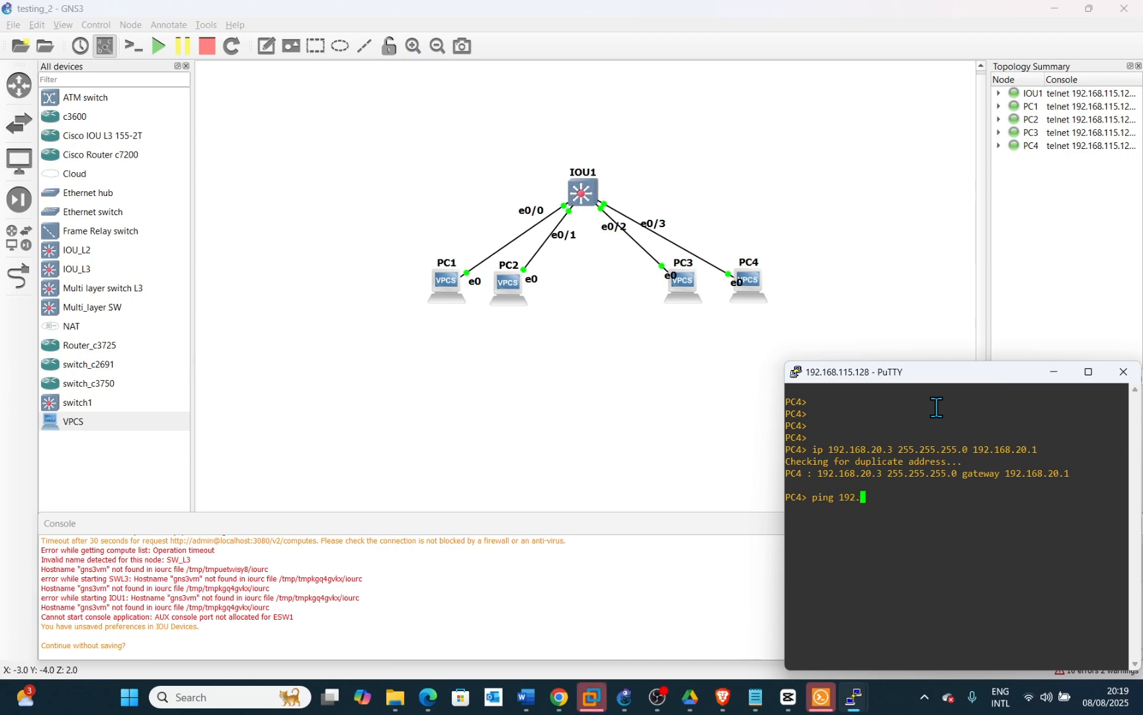
text(168.20.2)
key(Return)
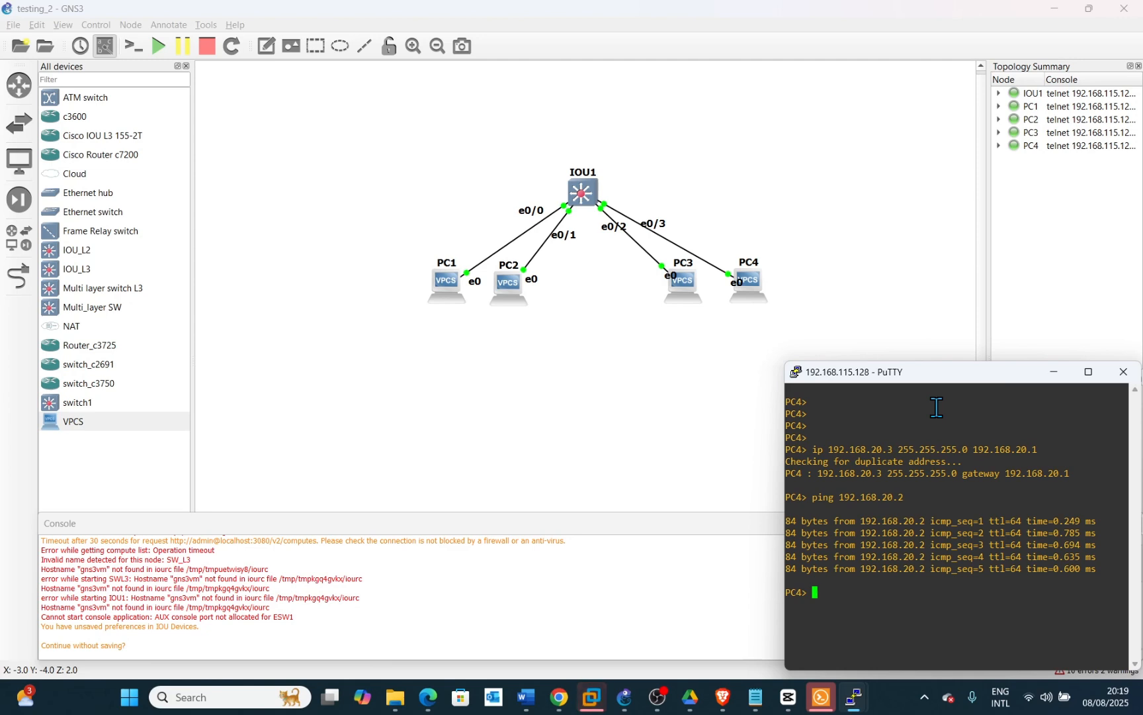
From PC4, ping PC1 at 192.168.10.2 in the other VLAN
text(ping 19)
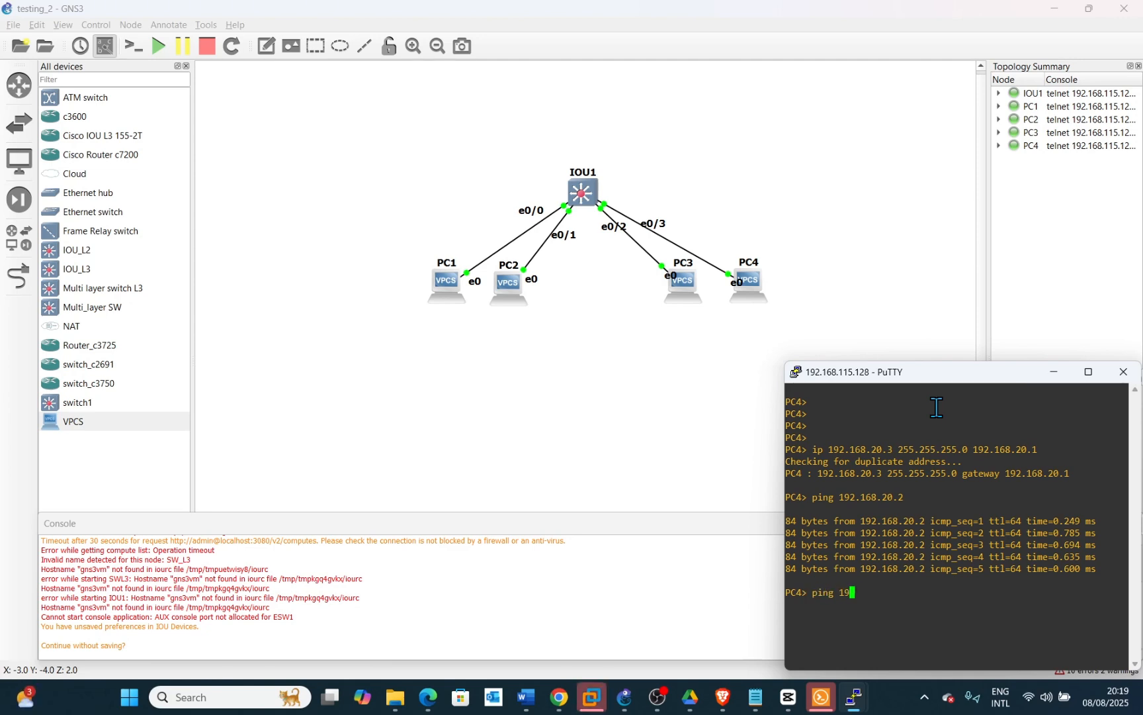
text(2.168.10.2)
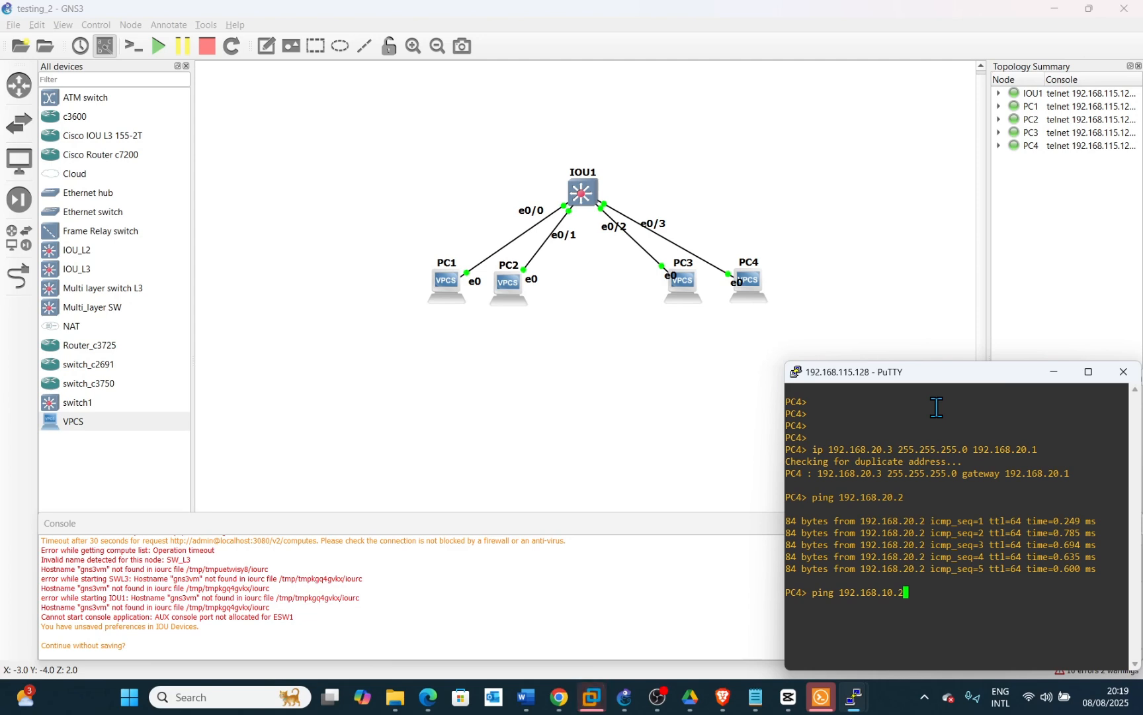
key(Return)
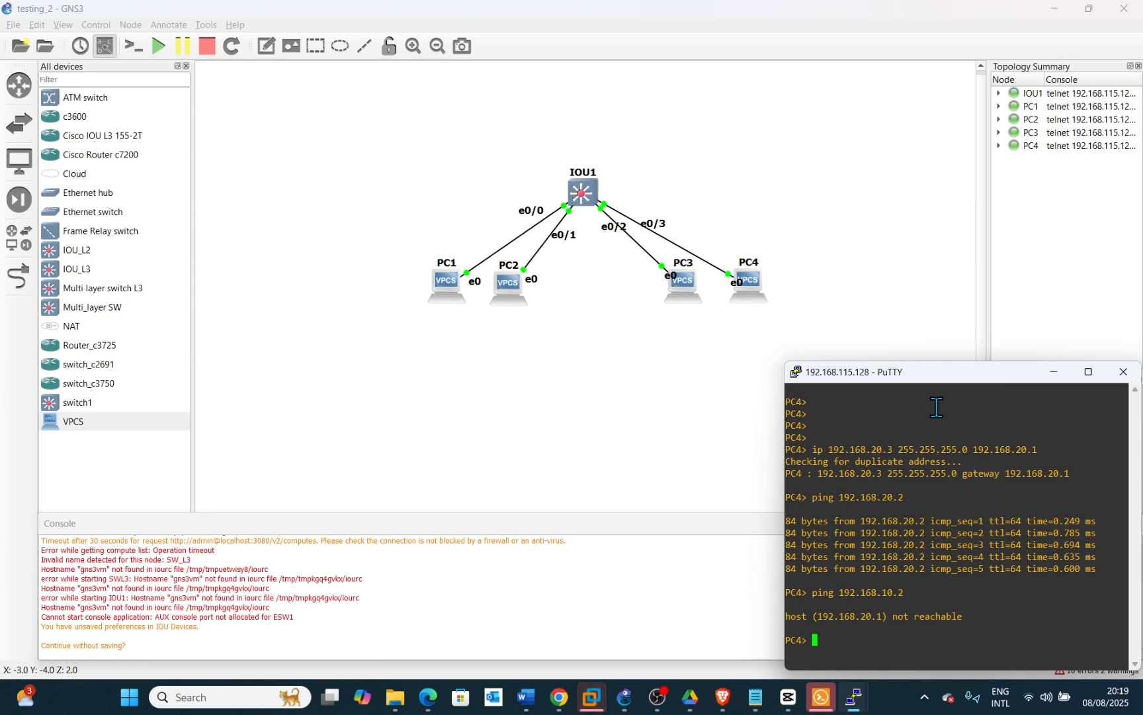
Recall and rerun the ping to 192.168.20.2 from PC4, then move its console window upward
key(Up)
key(Up)
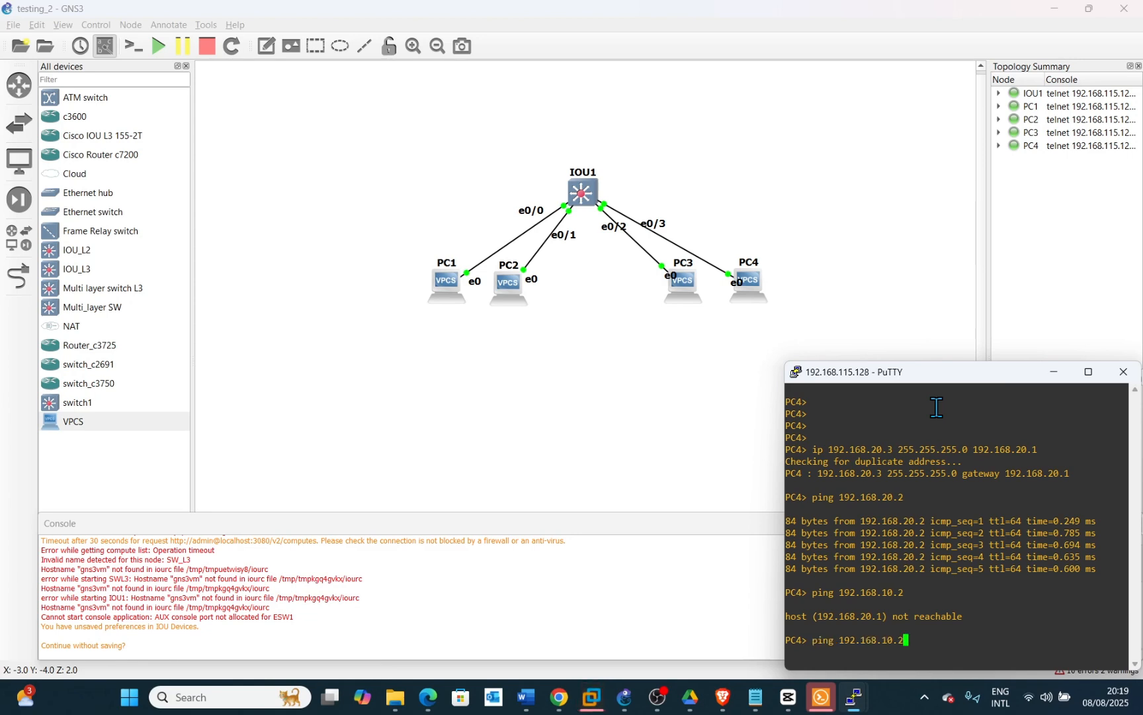
key(Up)
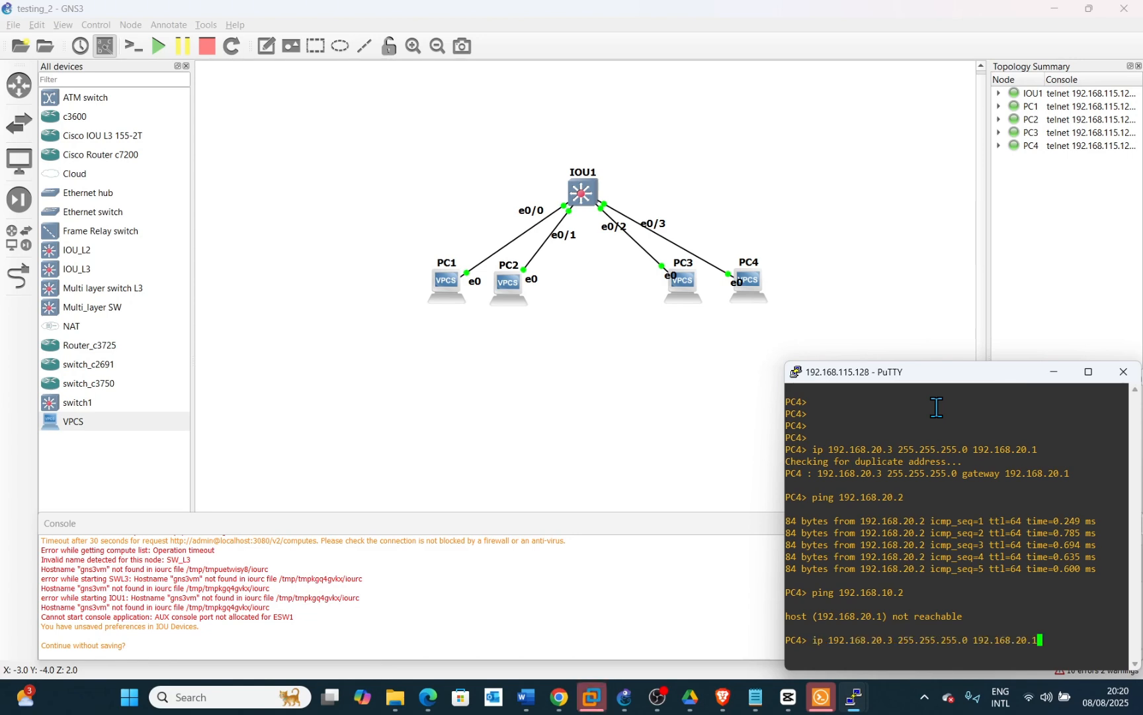
key(Down)
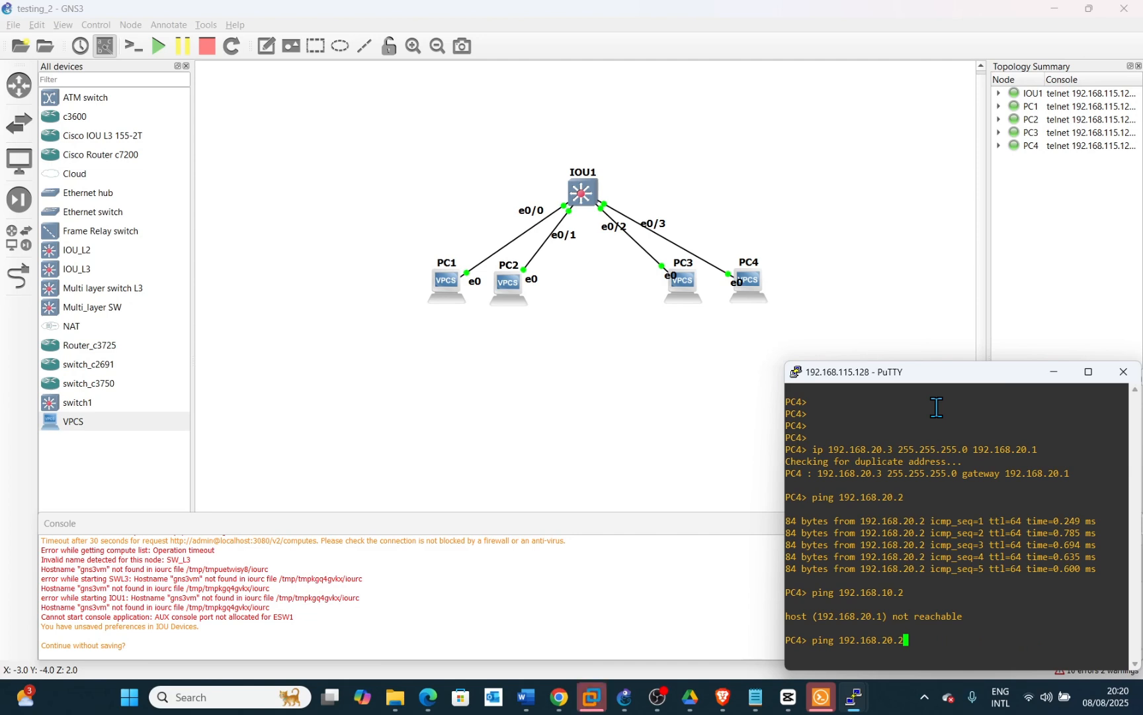
key(Return)
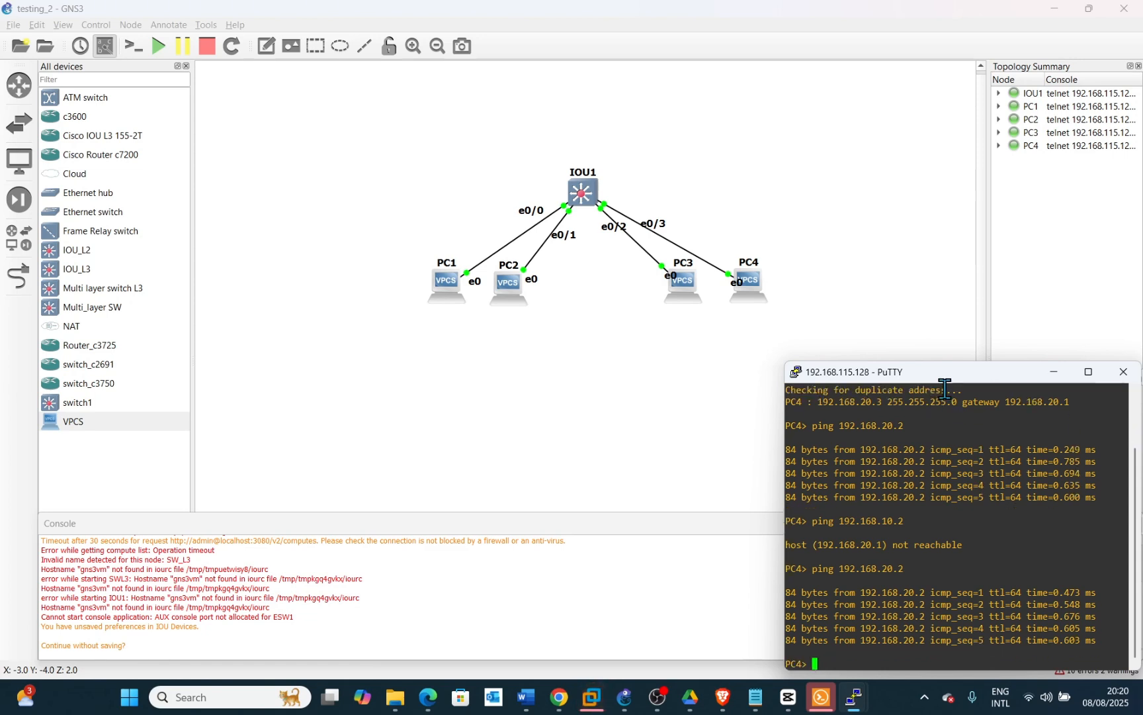
drag(944, 379, 953, 240)
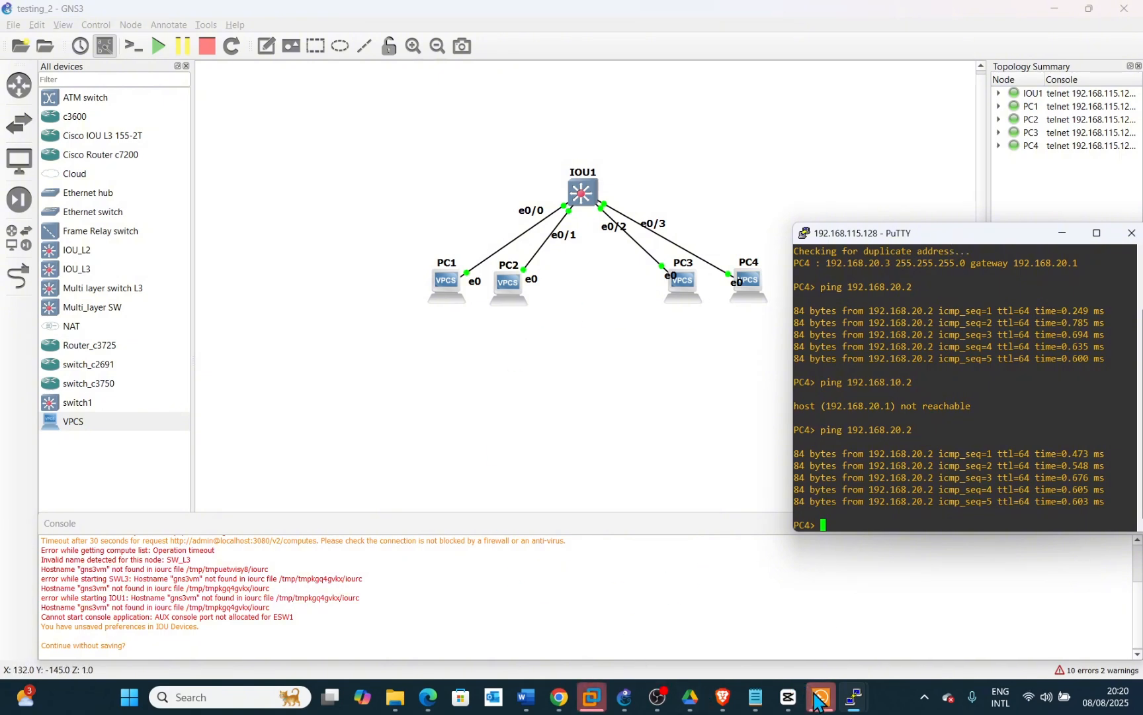
Bring PC1's console window back over the topology and move it near the top
mouse_move(820, 696)
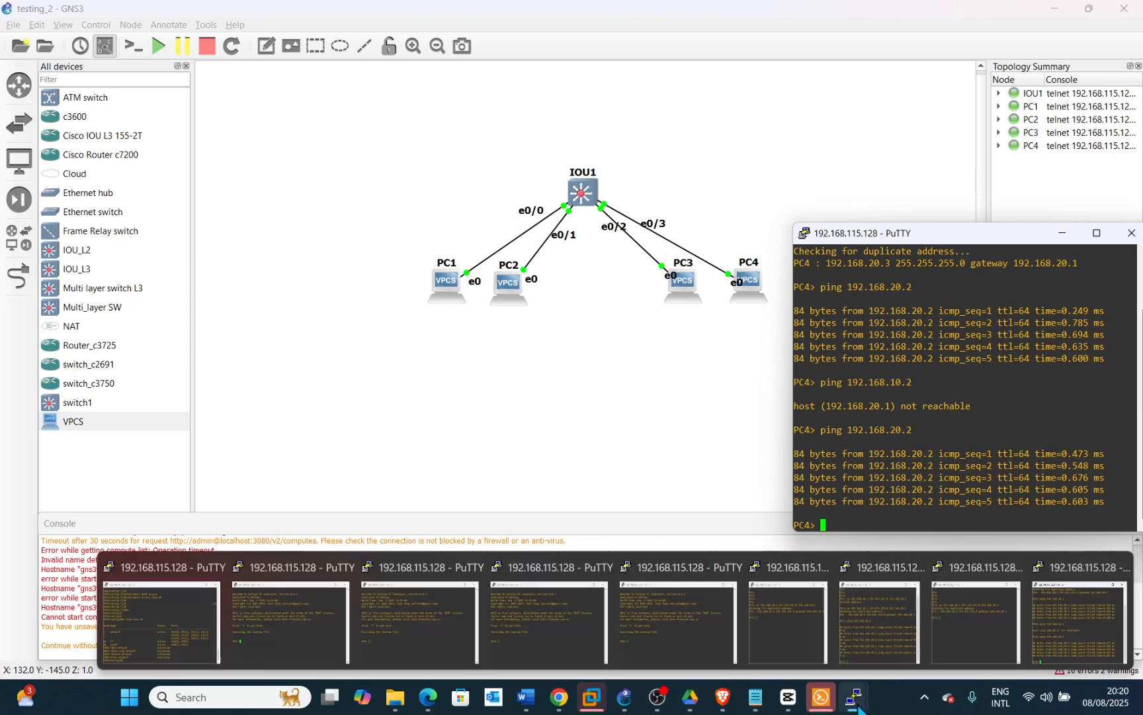
mouse_move(799, 618)
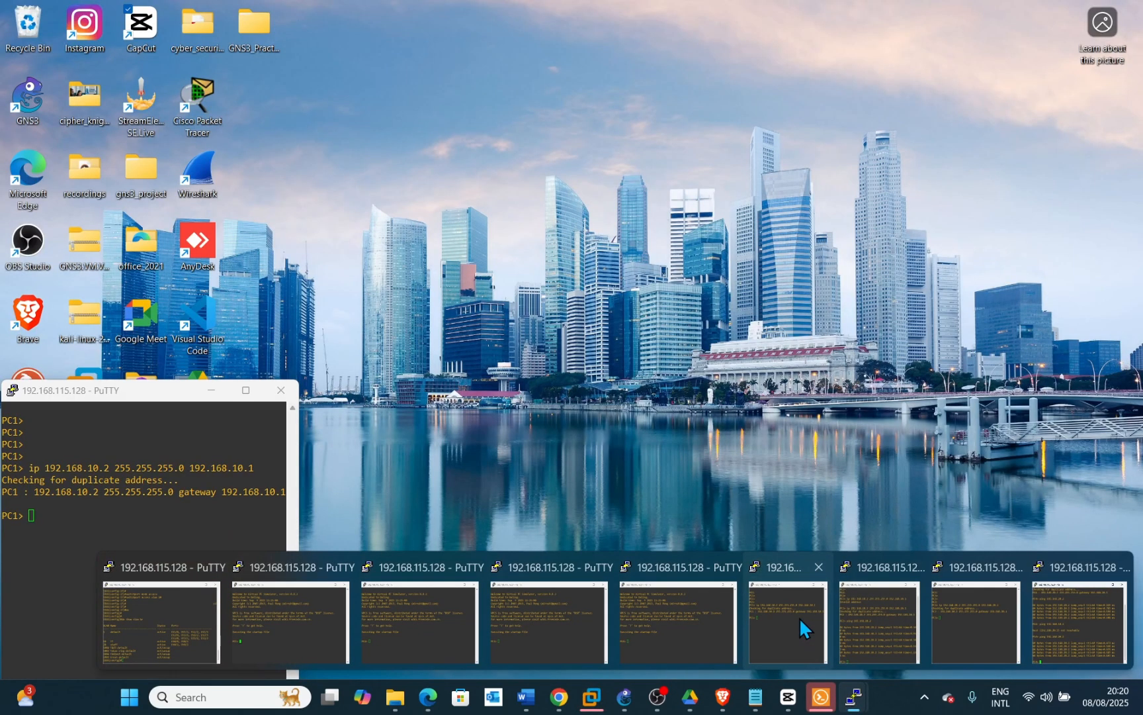
mouse_move(707, 619)
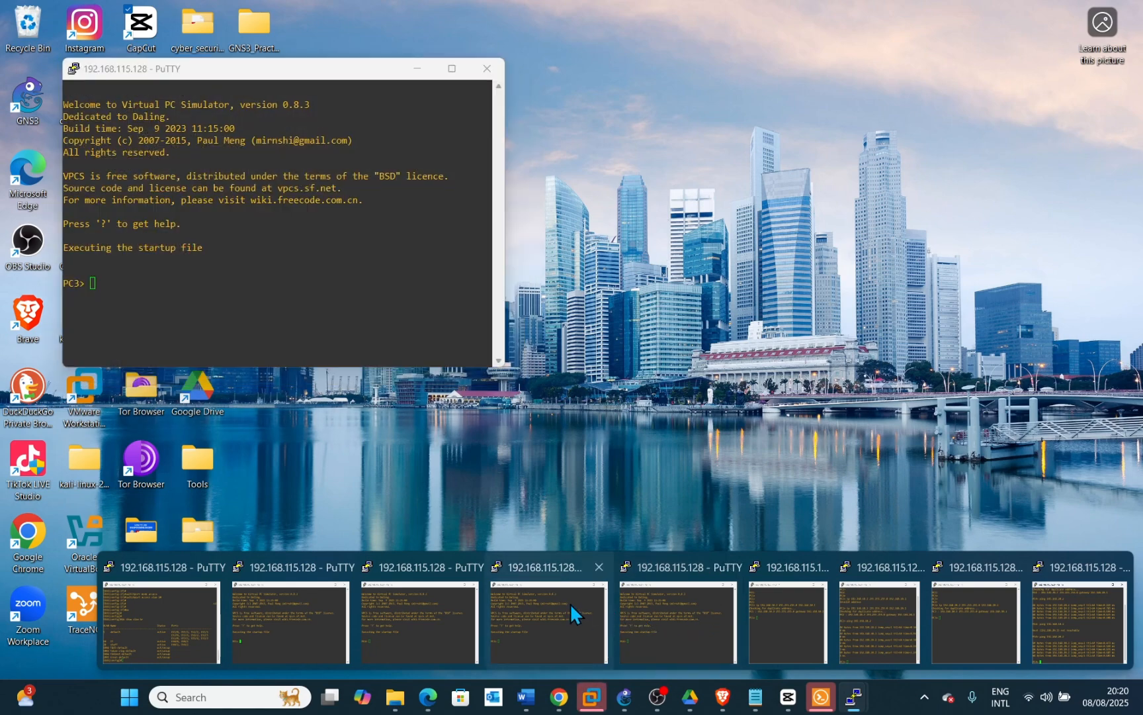
mouse_move(427, 609)
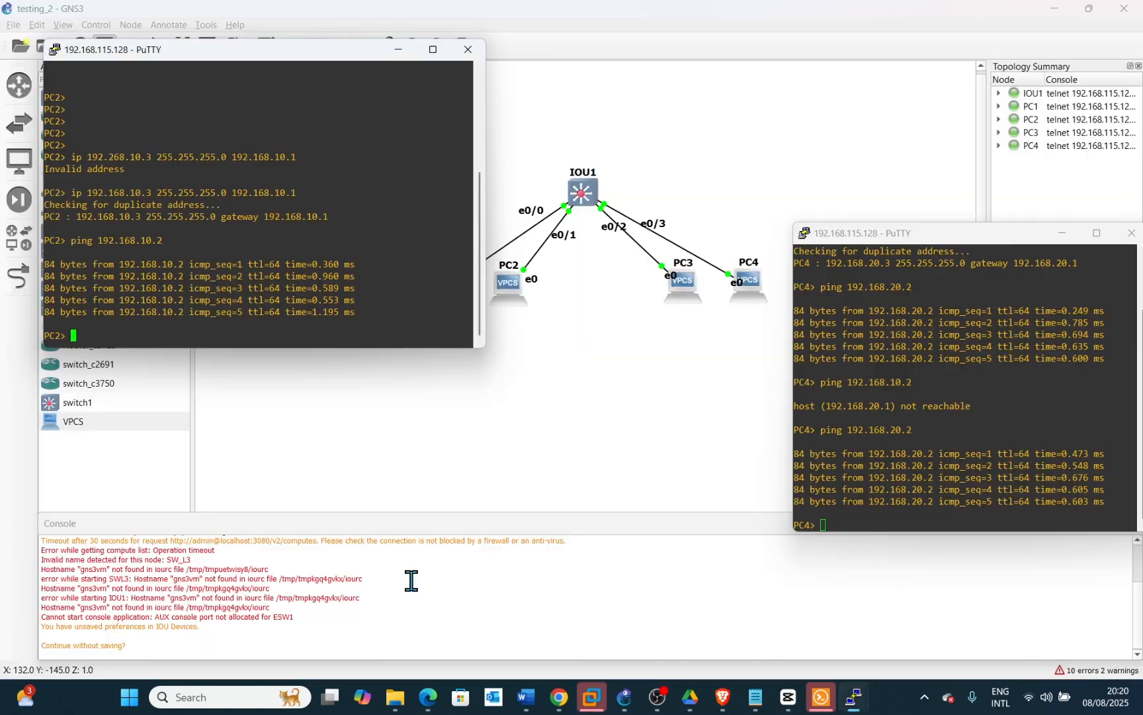
click(411, 580)
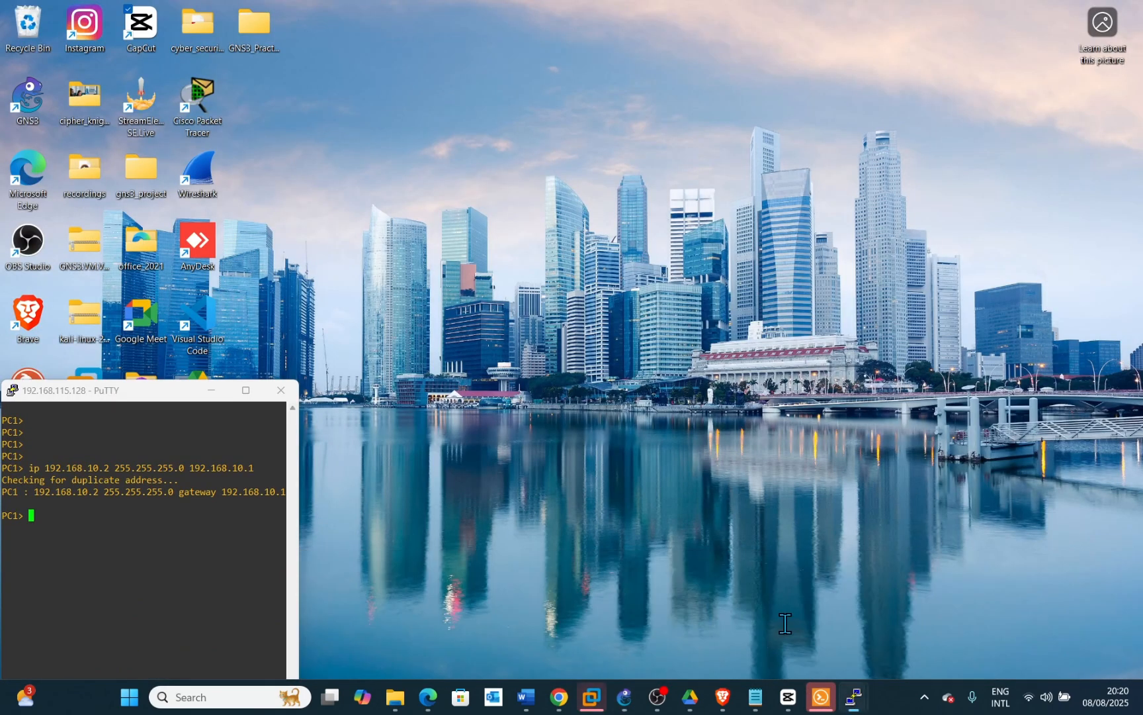
click(787, 623)
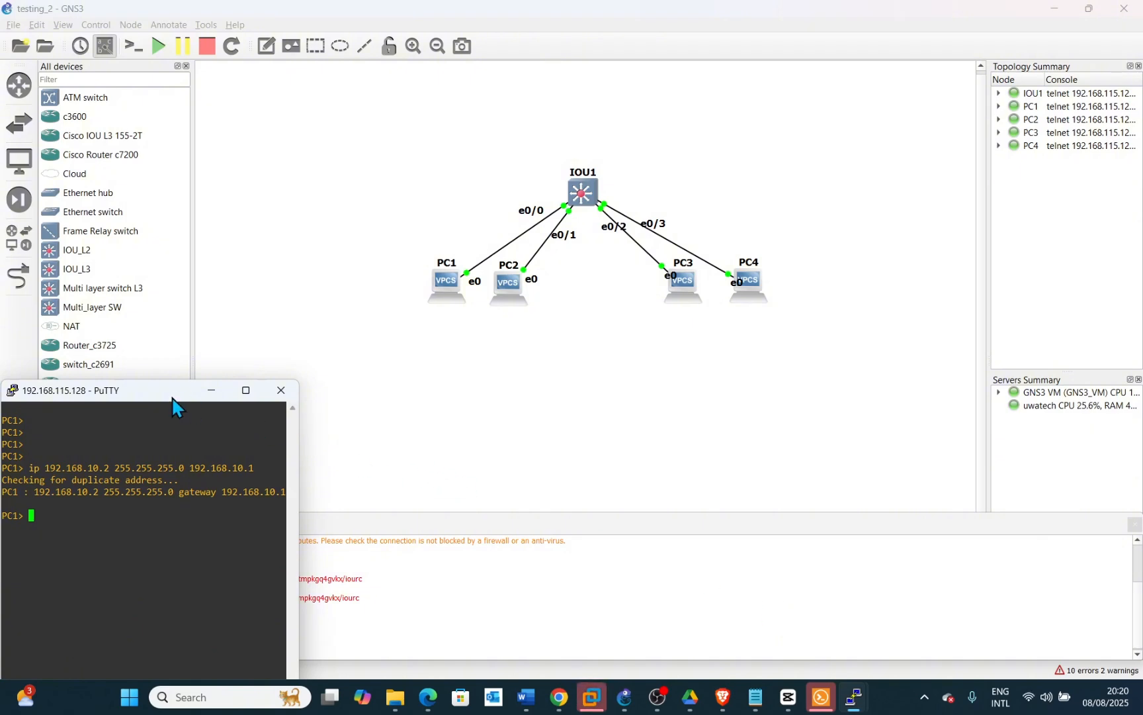
drag(169, 397, 244, 111)
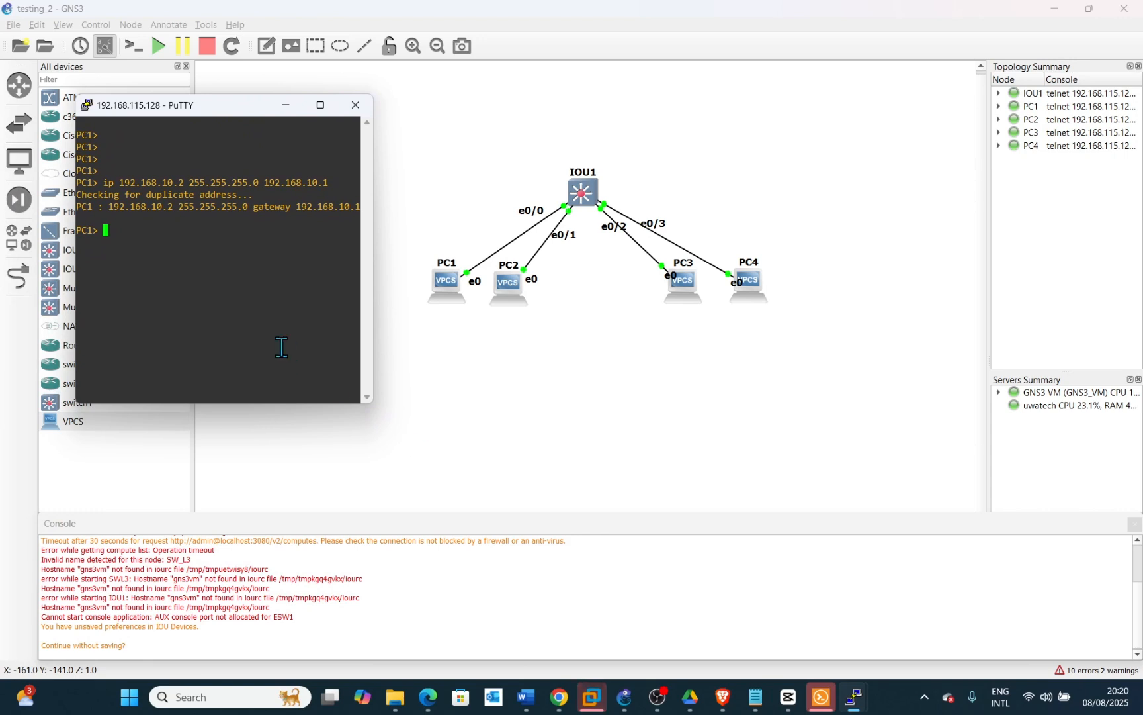
From PC1's console, ping PC4 at 192.168.20.3, then move the window lower
key(Up)
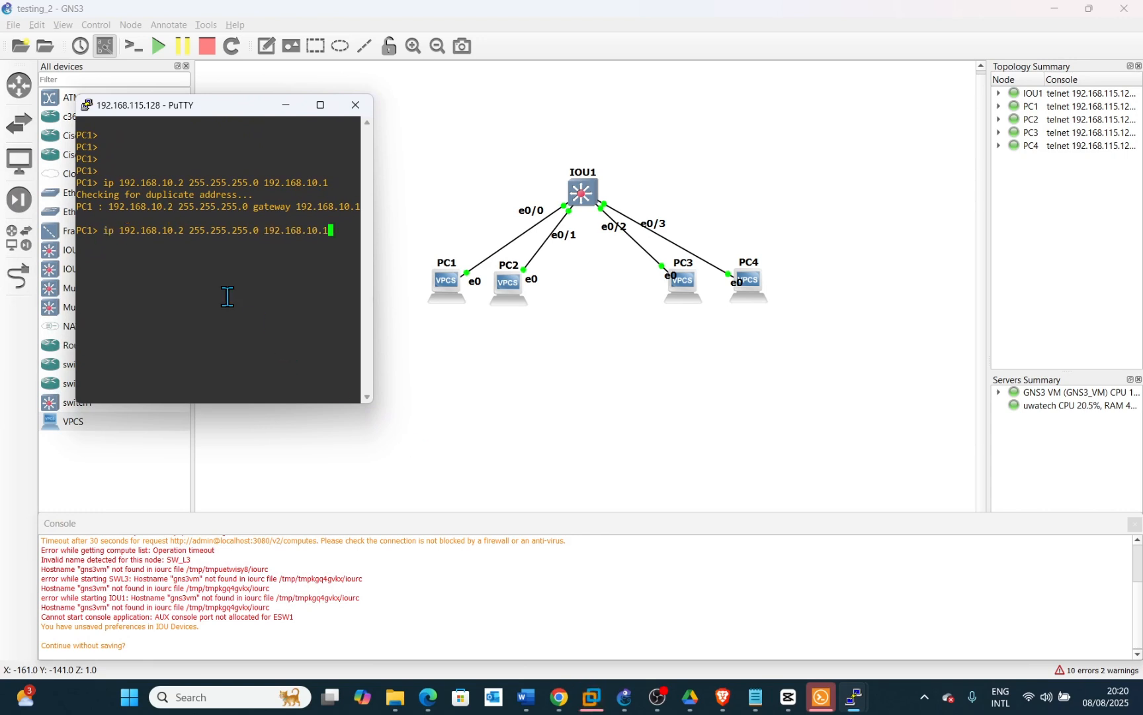
key(Down)
text(ping)
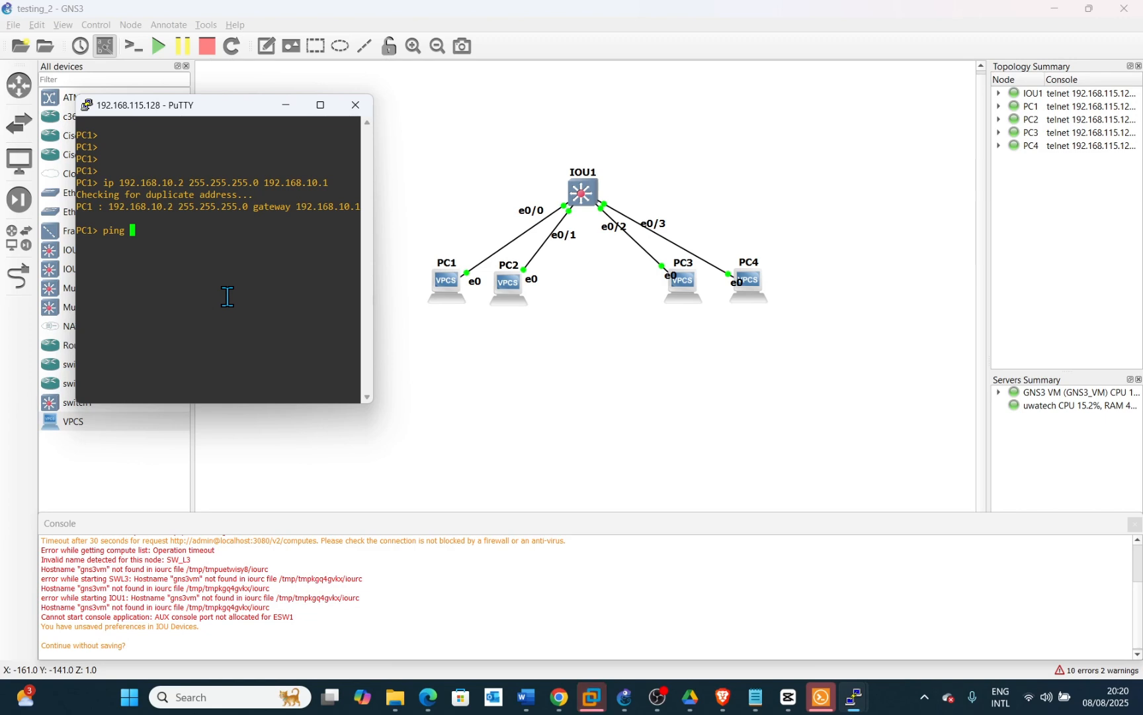
text( 192)
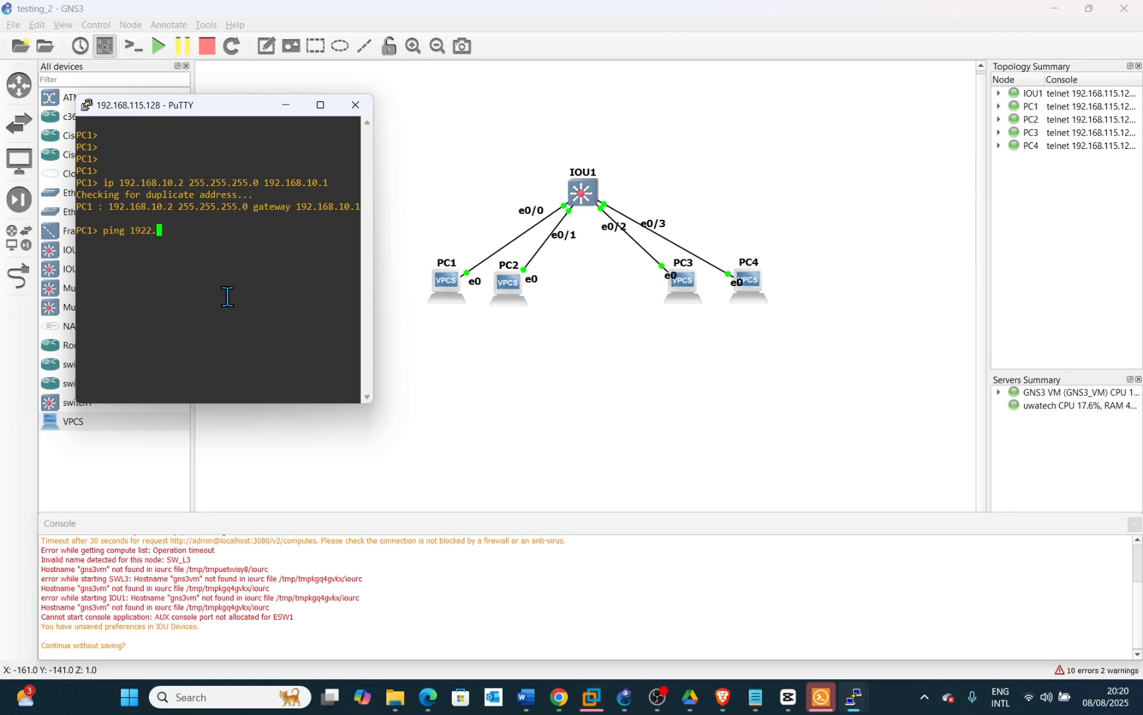
text(.168)
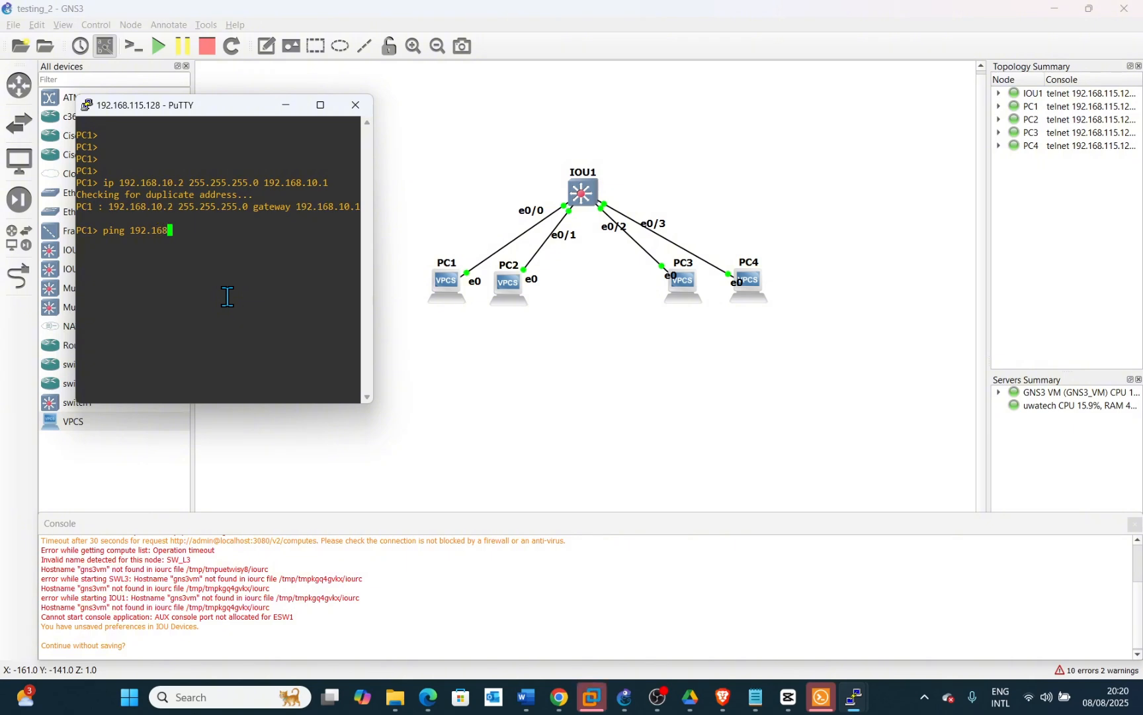
text(.20.3)
key(Return)
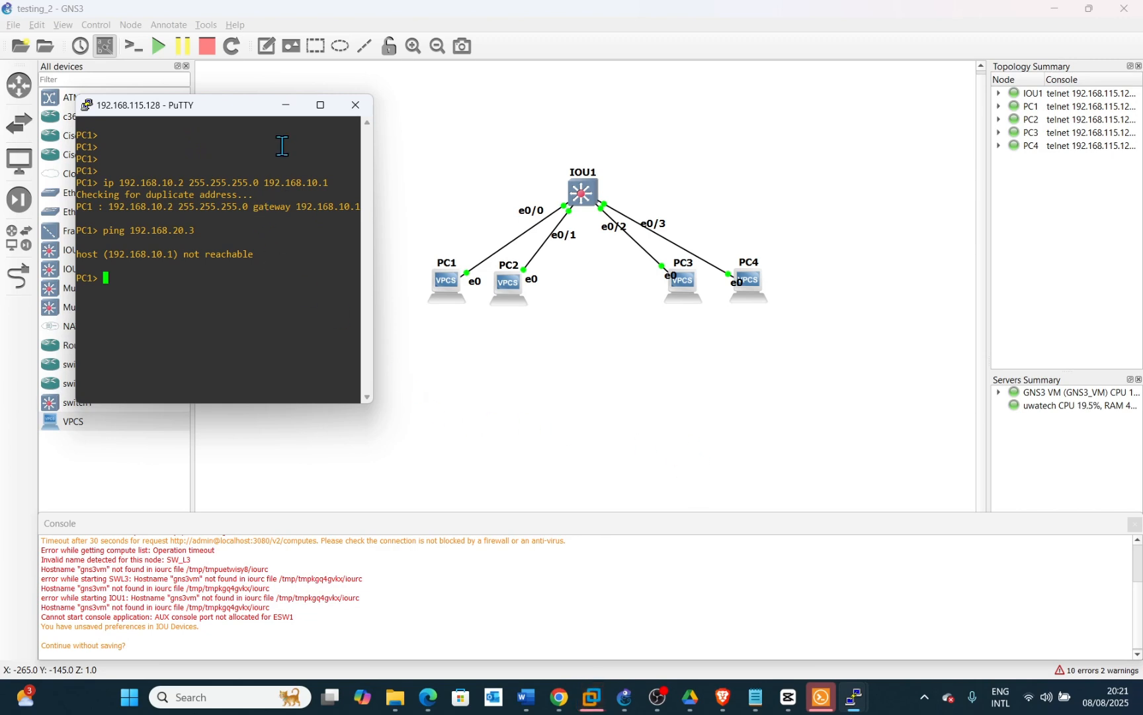
drag(249, 107, 238, 262)
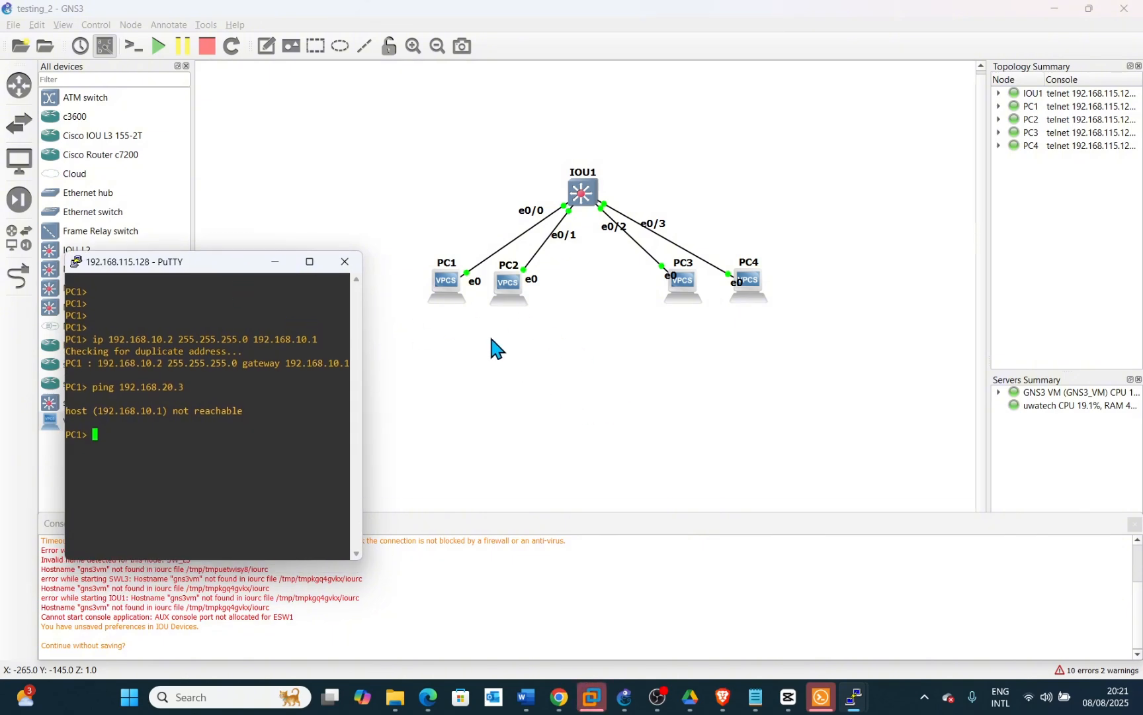